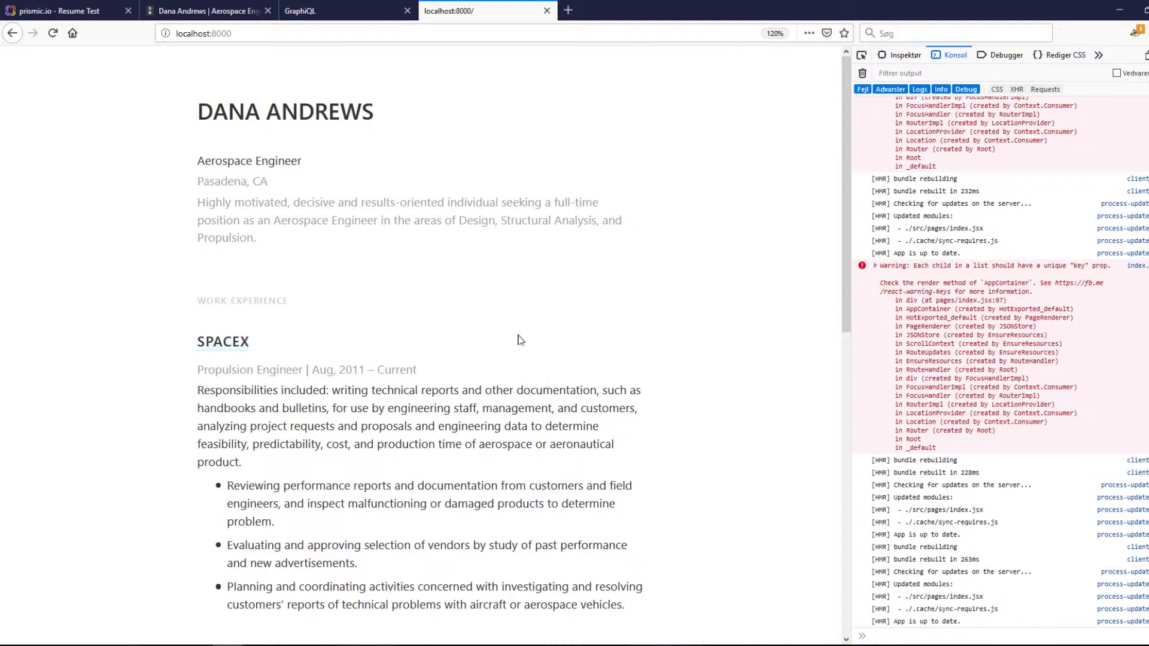
# Review the reference resume's Skills section, then return to the Prismic repository's Custom Types page.
pyautogui.click(227, 11)
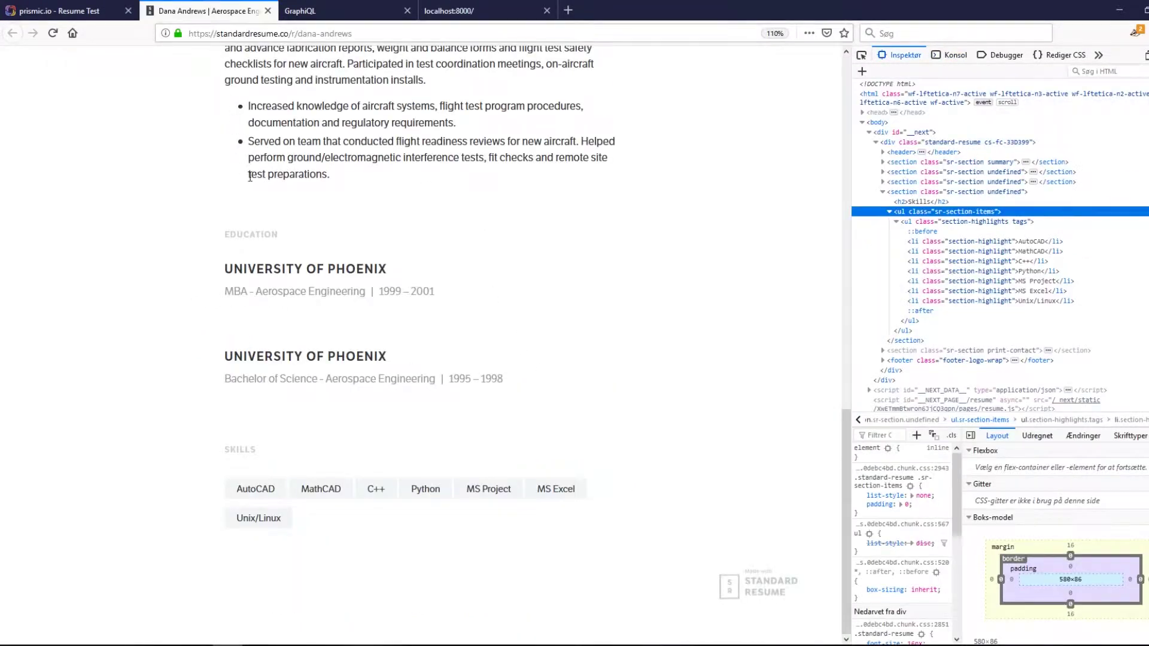
pyautogui.scroll(10, 281, 223)
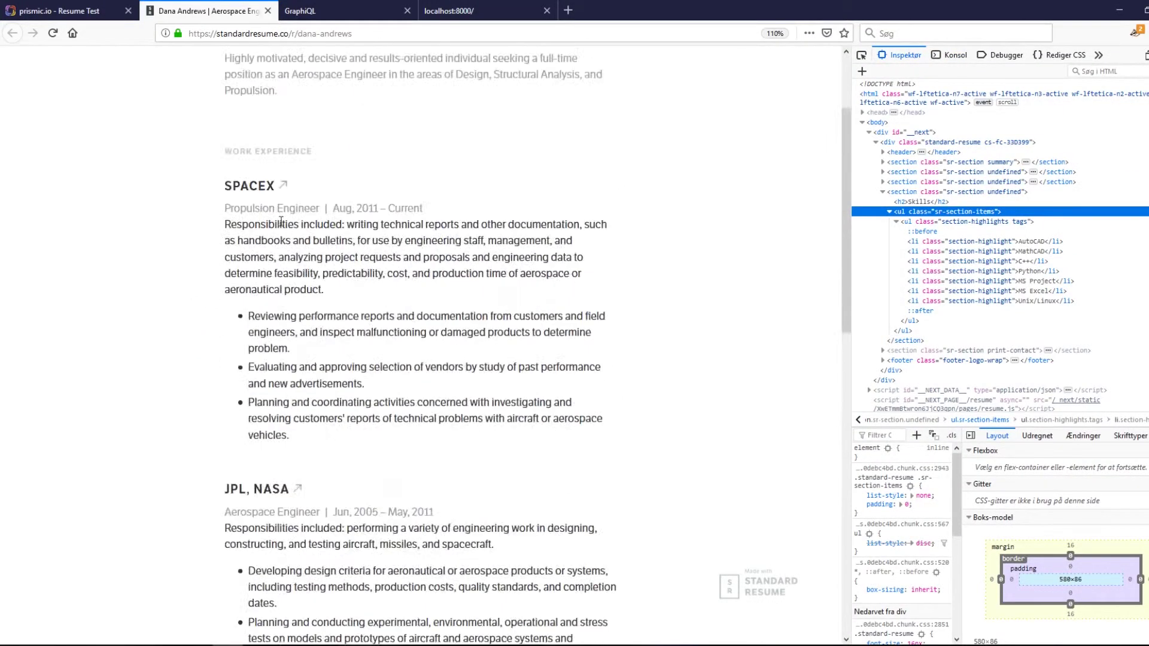
pyautogui.scroll(-10, 282, 222)
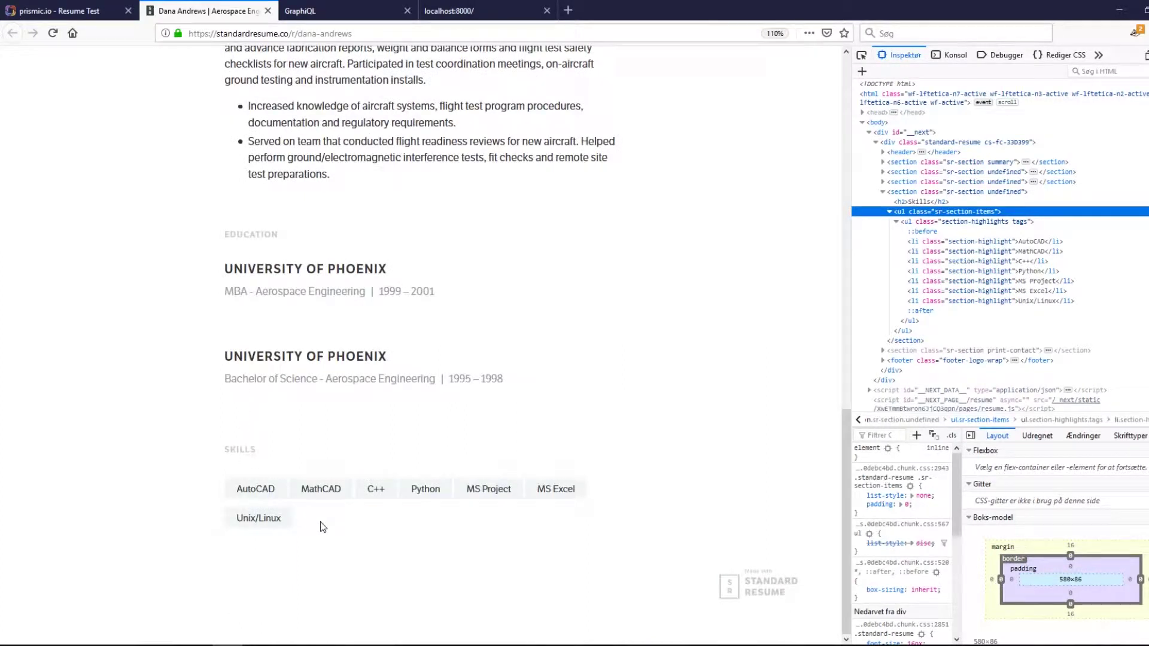
pyautogui.moveTo(305, 521); pyautogui.dragTo(179, 440)
pyautogui.click(216, 450)
pyautogui.click(72, 10)
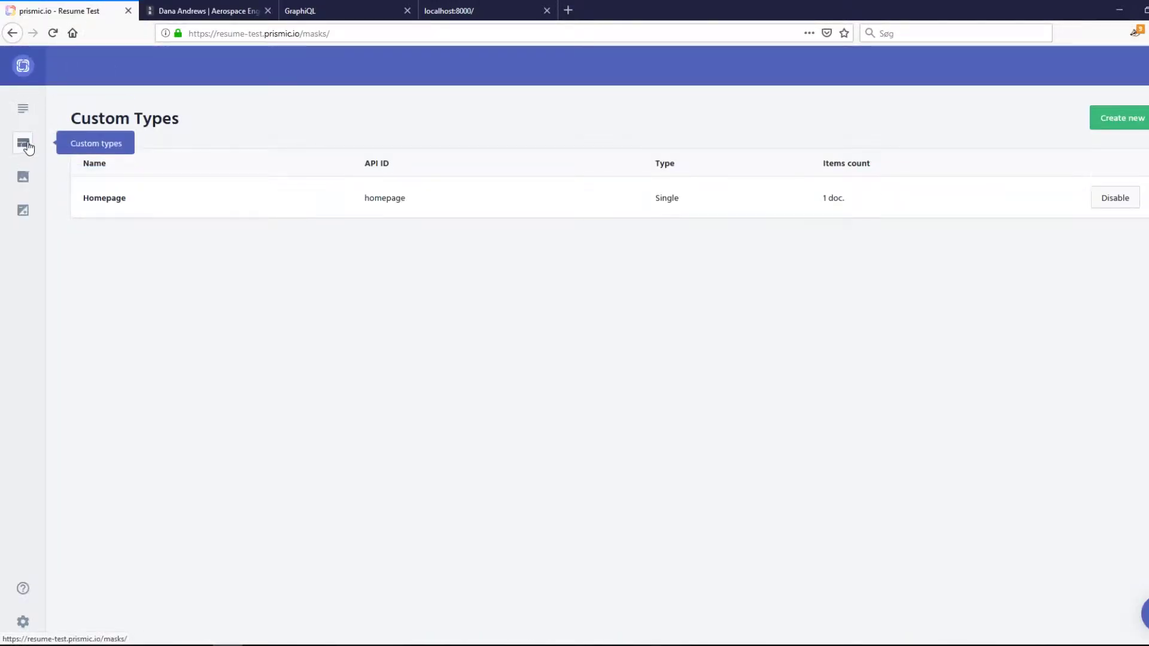
pyautogui.click(428, 205)
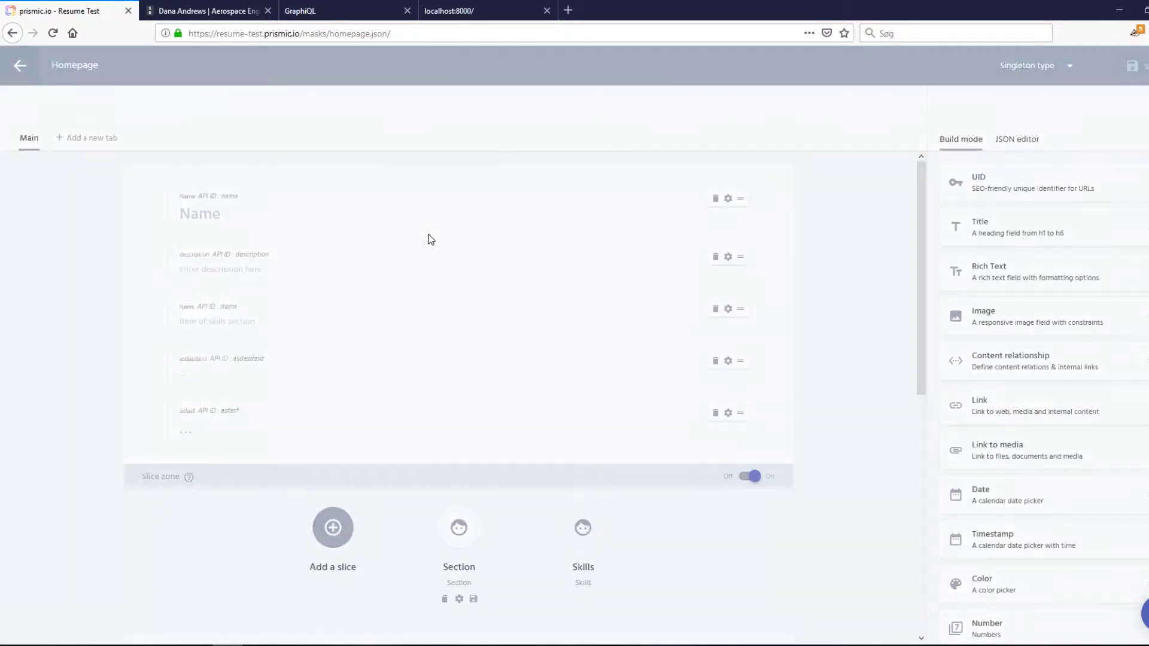
pyautogui.scroll(-3, 420, 251)
pyautogui.scroll(-2, 366, 406)
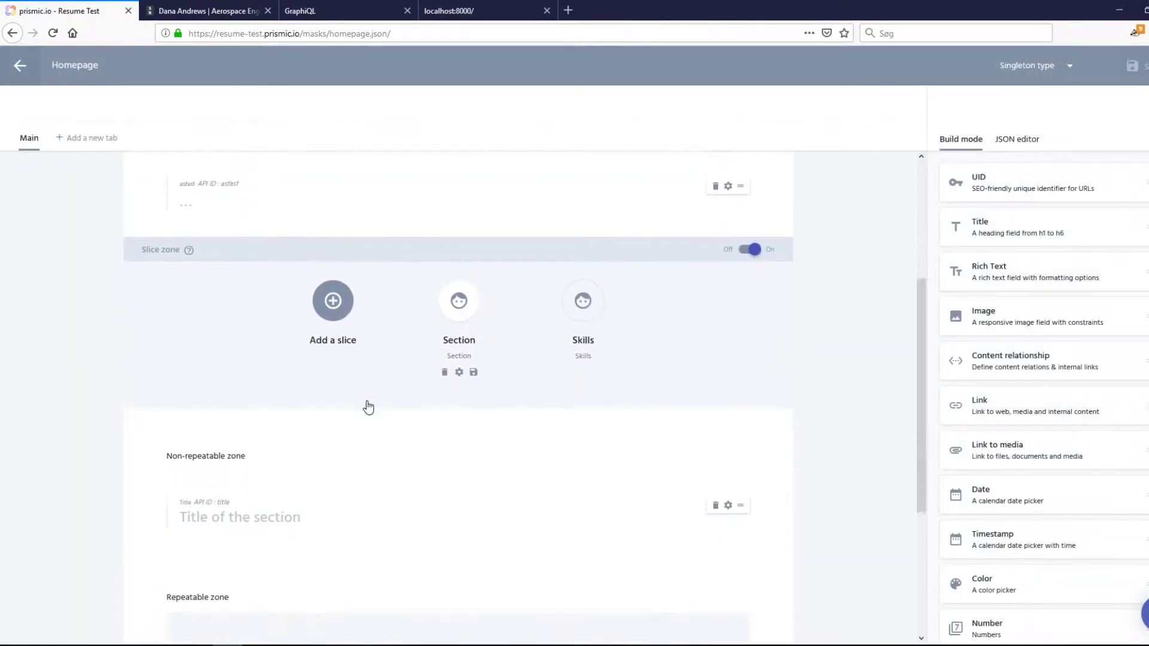
pyautogui.click(582, 299)
pyautogui.scroll(-5, 418, 312)
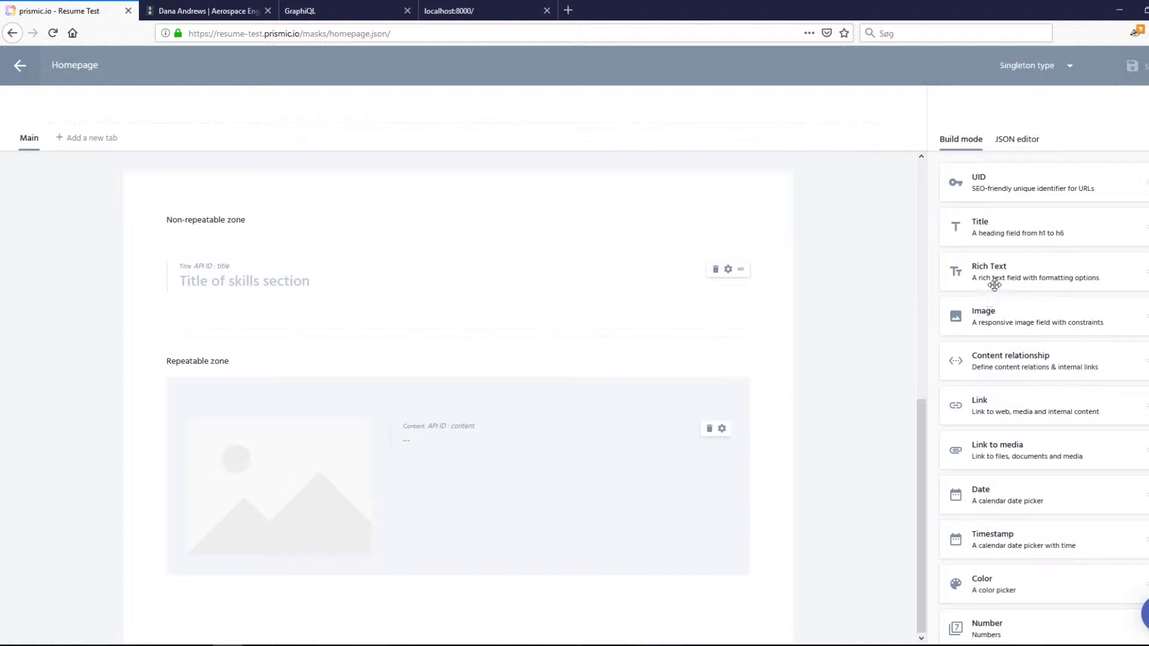
pyautogui.scroll(4, 465, 435)
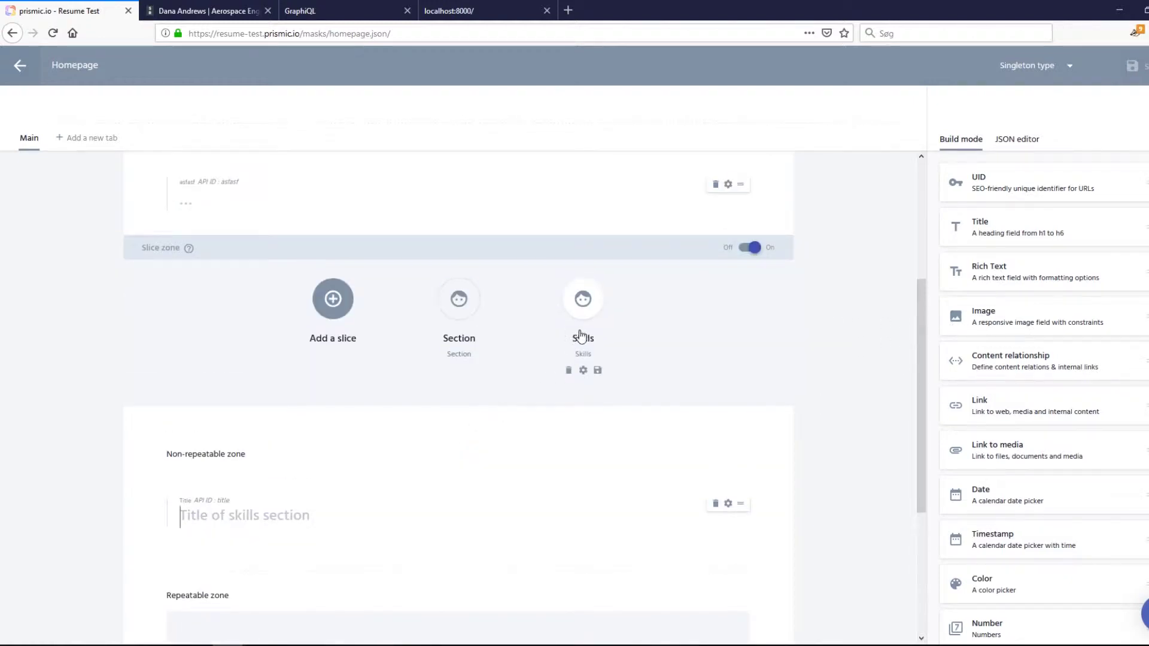
pyautogui.scroll(-5, 575, 400)
pyautogui.scroll(4, 161, 338)
pyautogui.scroll(4, 171, 338)
pyautogui.scroll(-7, 90, 269)
pyautogui.scroll(7, 59, 156)
pyautogui.click(21, 66)
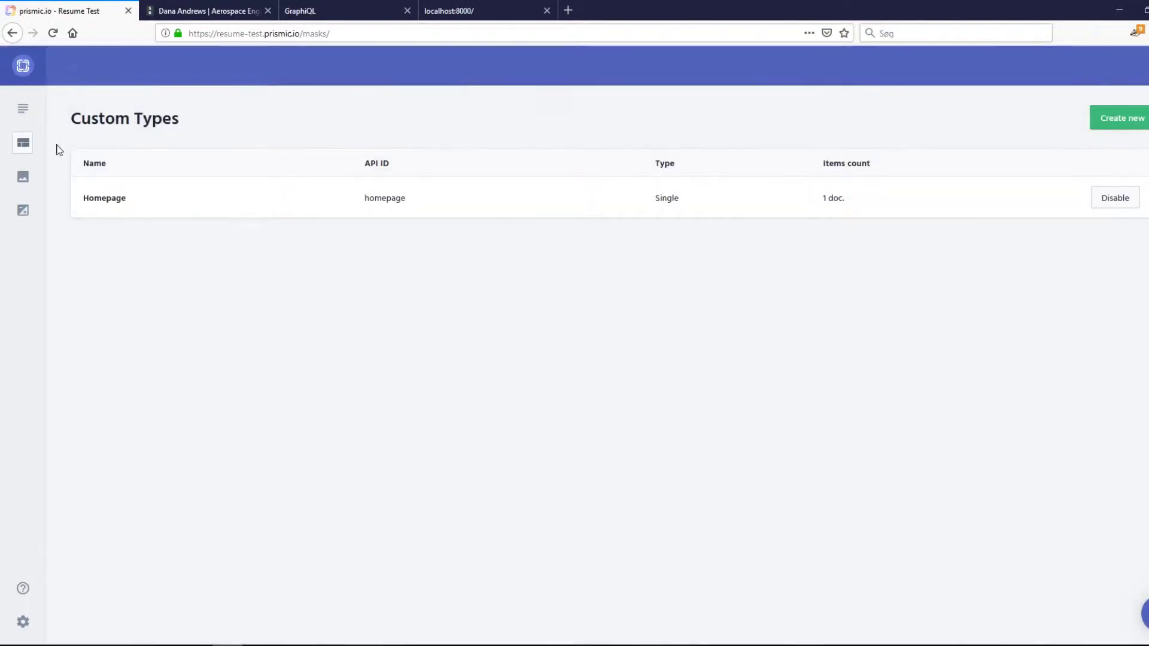
# Open the Homepage document from the Content list and scroll down to its slices.
pyautogui.click(22, 109)
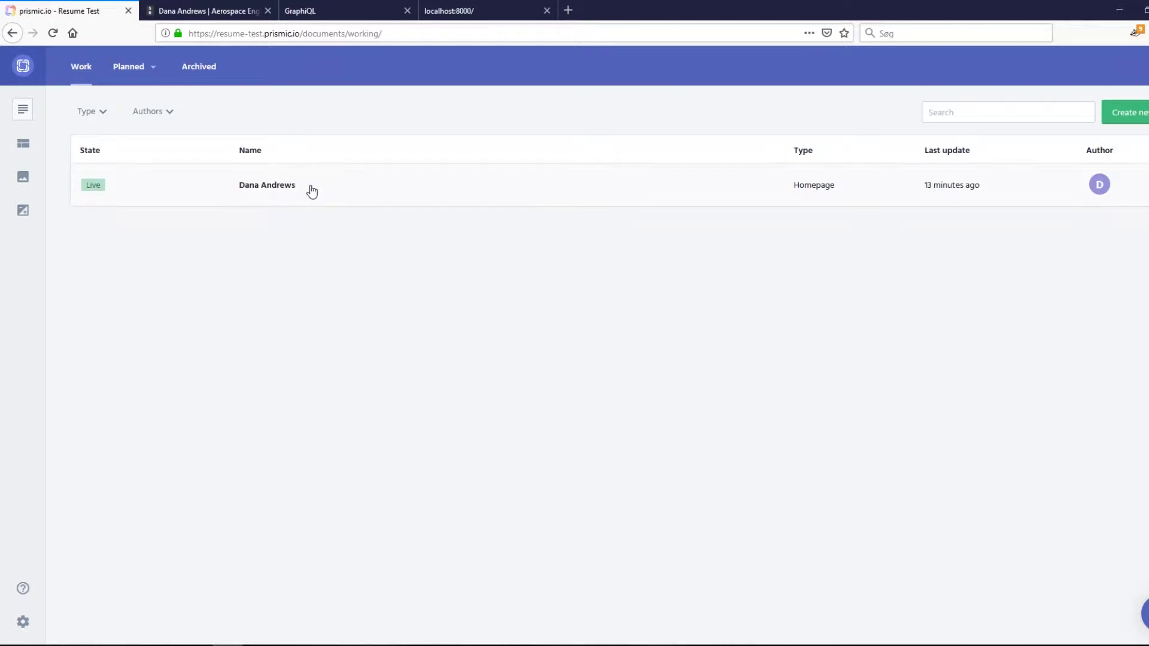
pyautogui.click(389, 190)
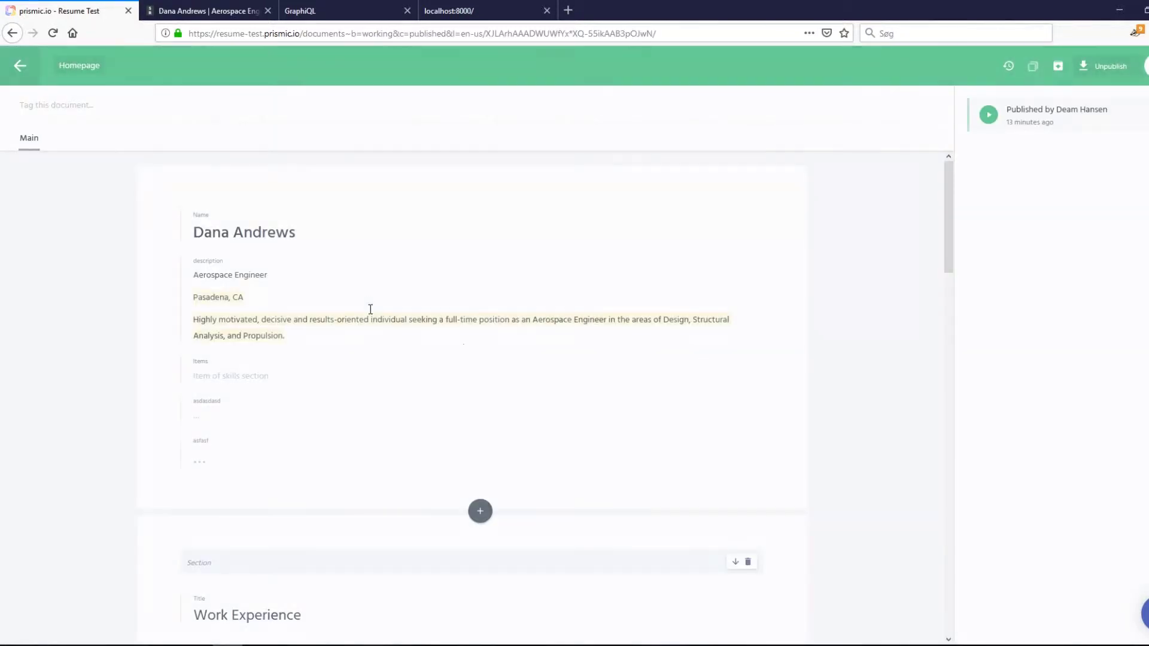
pyautogui.scroll(-20, 455, 341)
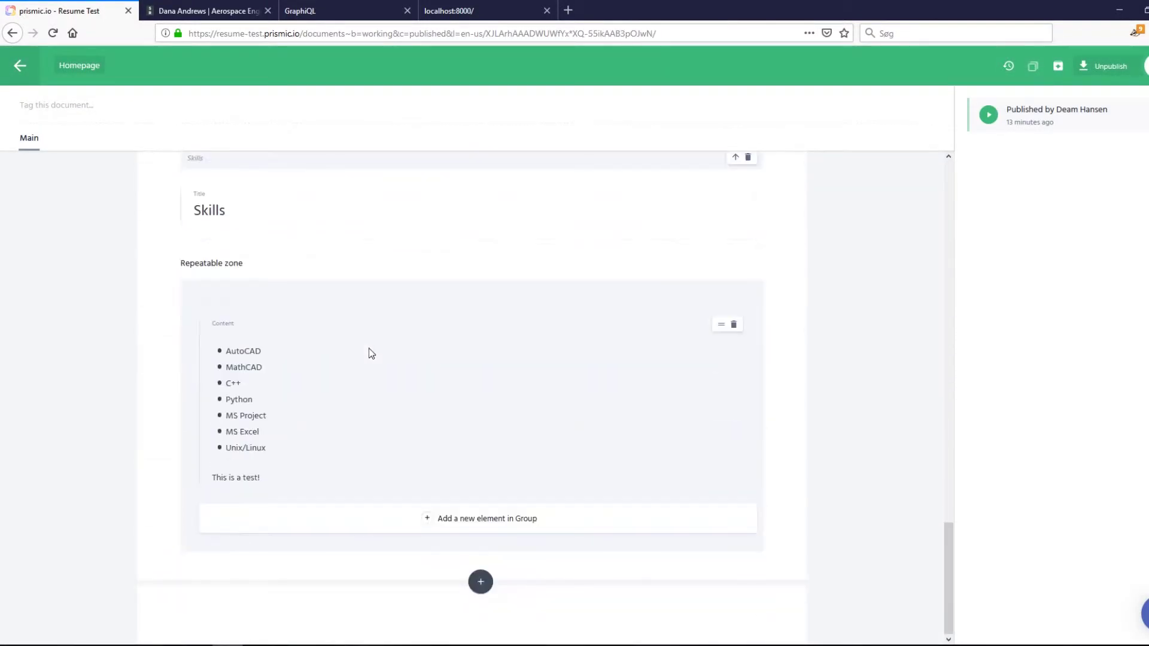
pyautogui.scroll(4, 395, 378)
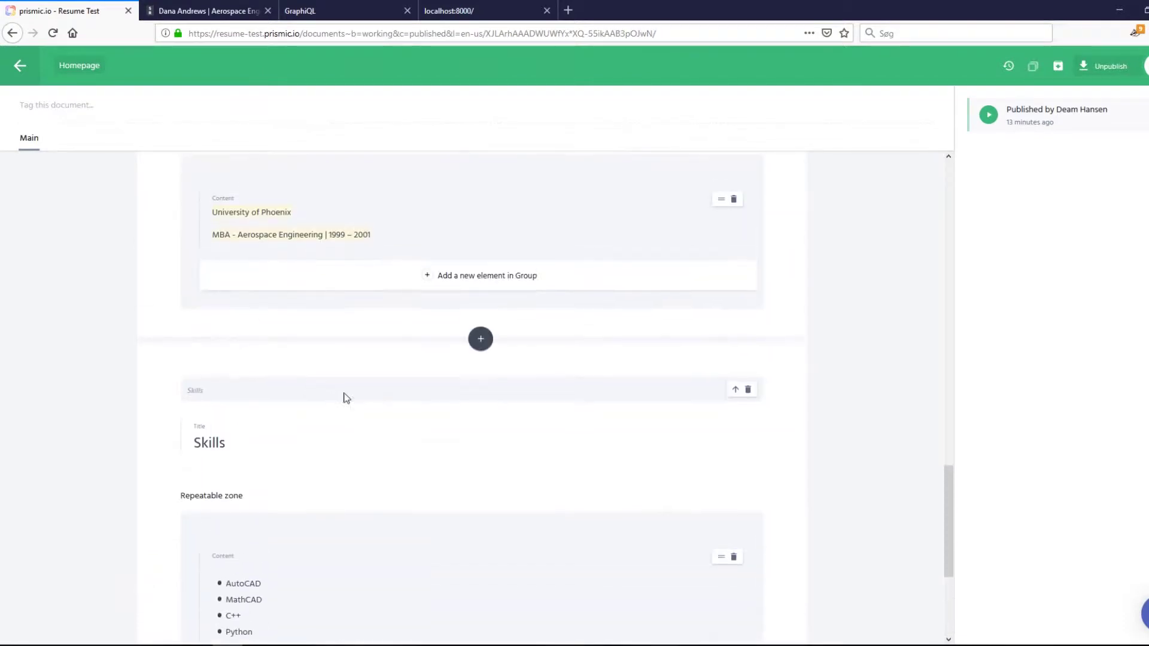
pyautogui.scroll(-4, 319, 413)
pyautogui.click(477, 579)
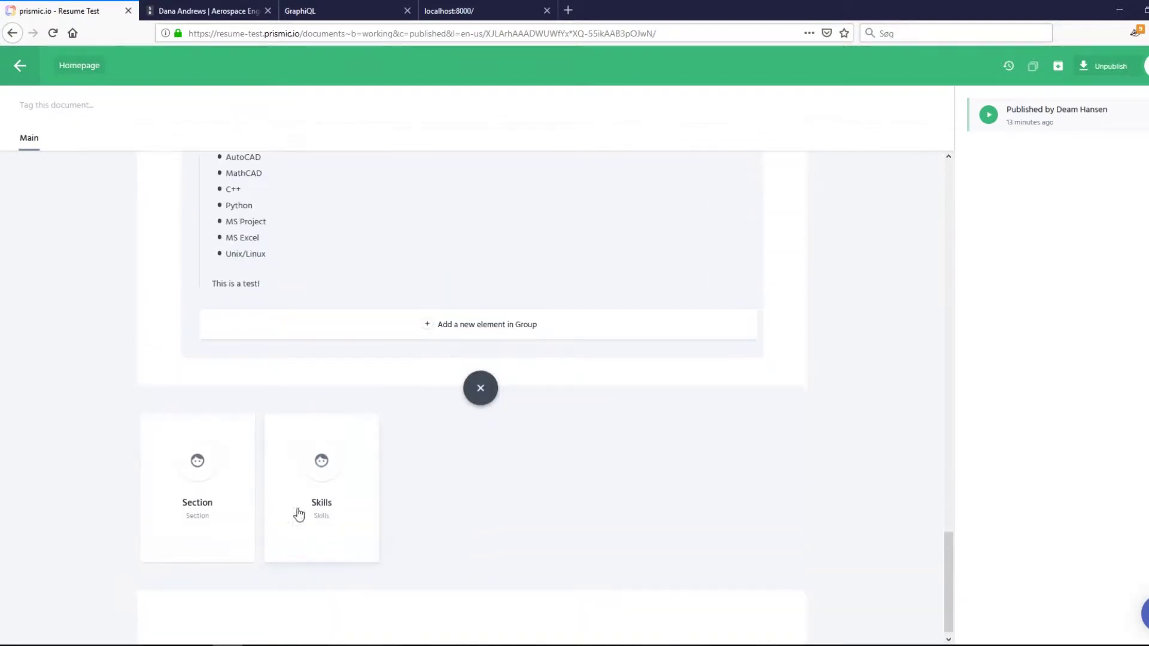
pyautogui.click(332, 481)
pyautogui.scroll(-3, 270, 449)
# Inspect the Skills slice's title and its seven-item software list ending with 'This is a test!'.
pyautogui.click(263, 251)
pyautogui.moveTo(264, 251); pyautogui.dragTo(168, 248)
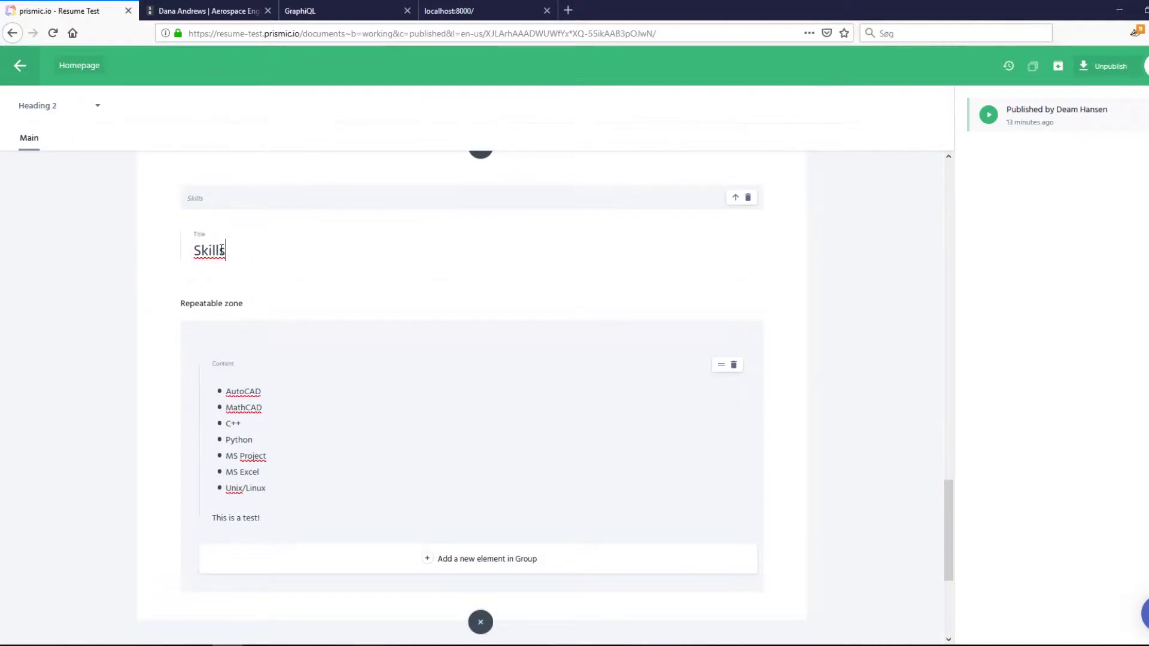
pyautogui.scroll(-2, 227, 240)
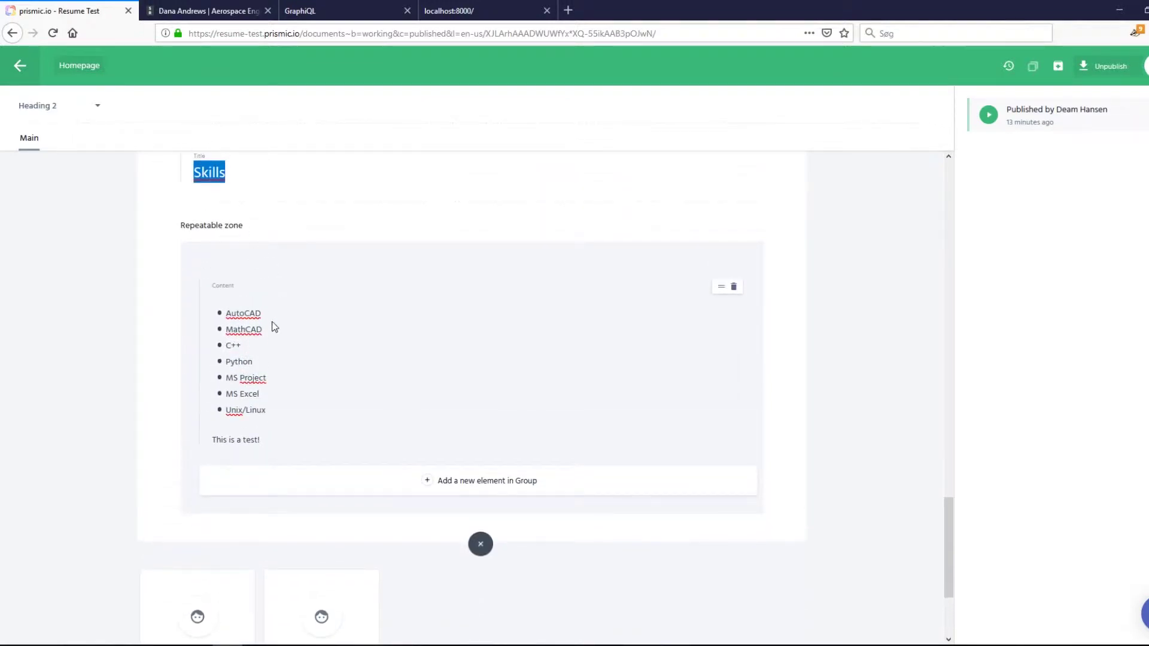
pyautogui.click(266, 400)
pyautogui.moveTo(291, 417); pyautogui.dragTo(195, 315)
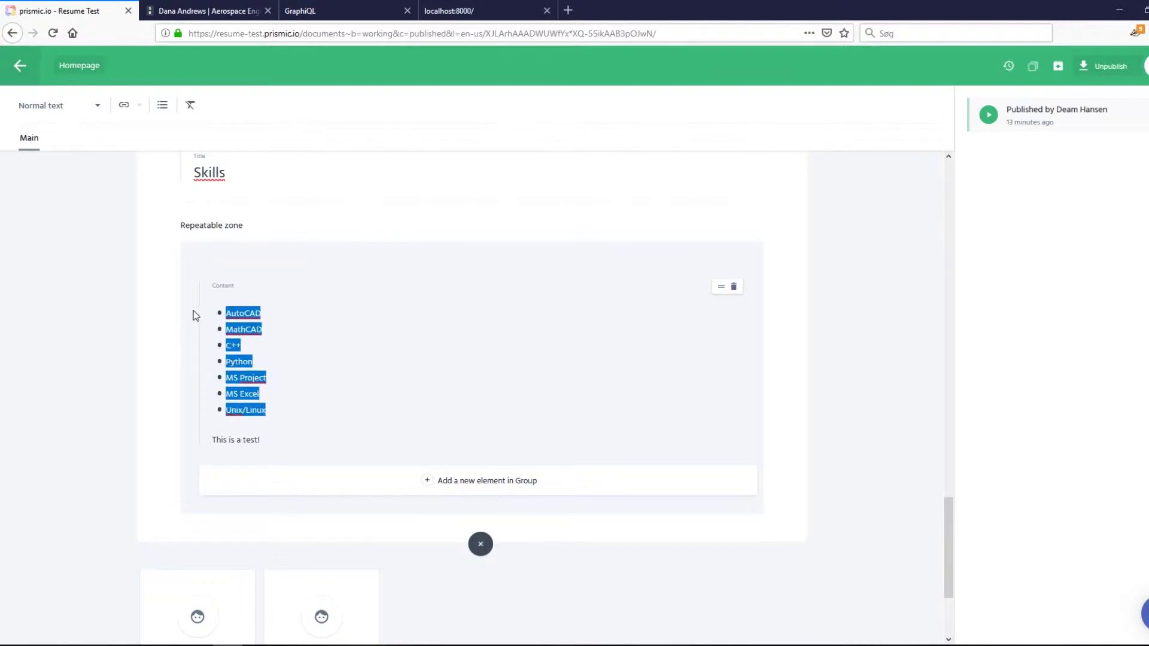
pyautogui.click(285, 402)
pyautogui.click(271, 444)
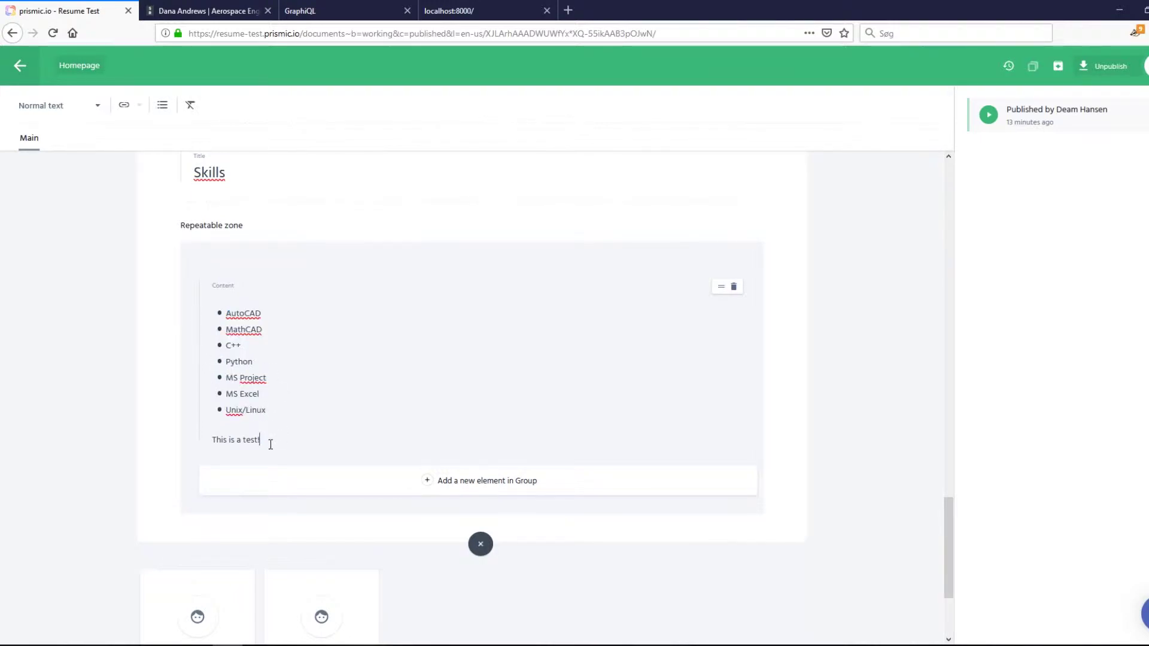
pyautogui.tripleClick(278, 441)
pyautogui.click(303, 410)
pyautogui.scroll(1, 386, 404)
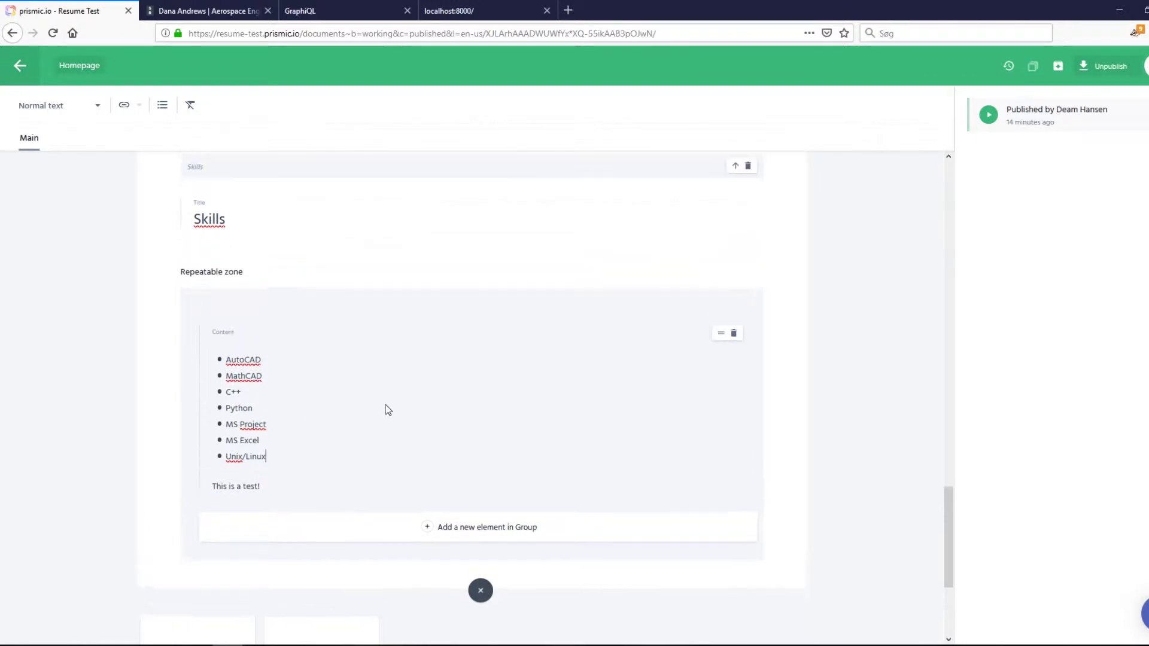
pyautogui.scroll(1, 385, 404)
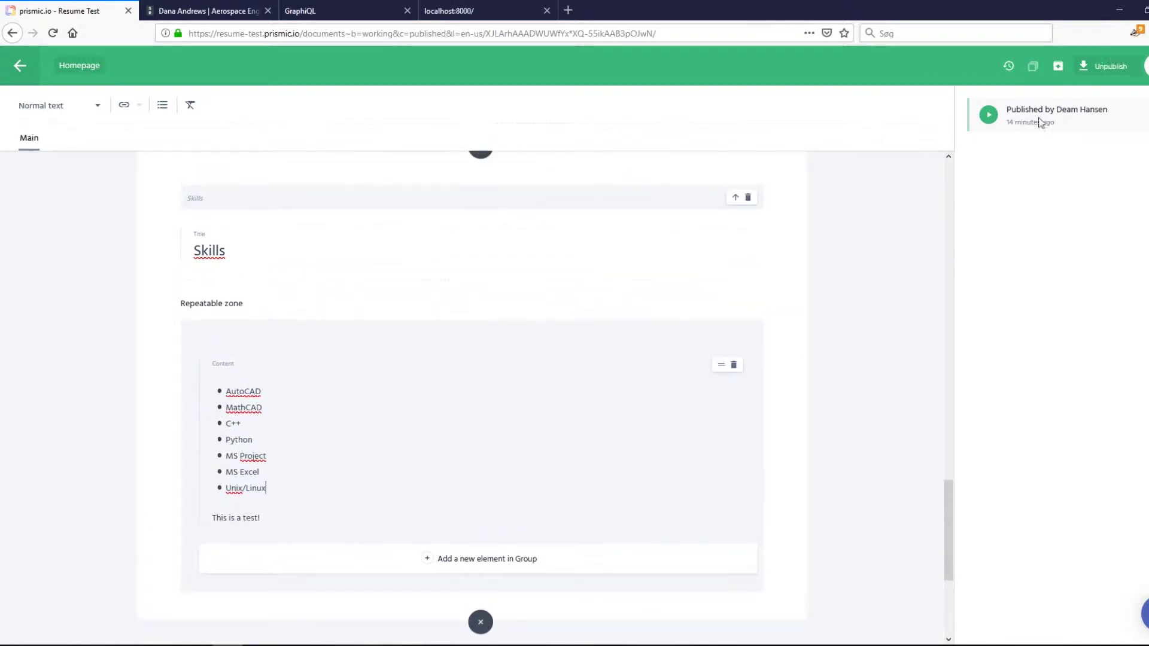
# In GraphiQL, delete the primary and items blocks, leaving the body block empty.
pyautogui.click(341, 5)
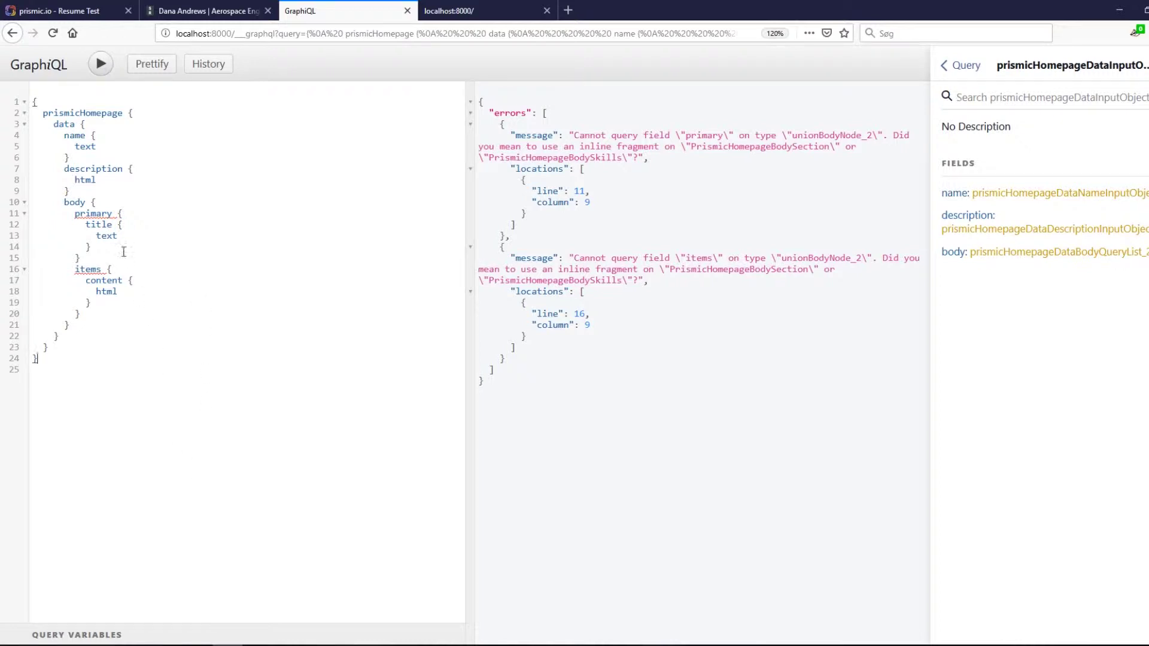
pyautogui.moveTo(104, 223)
pyautogui.moveTo(99, 312); pyautogui.dragTo(3, 222)
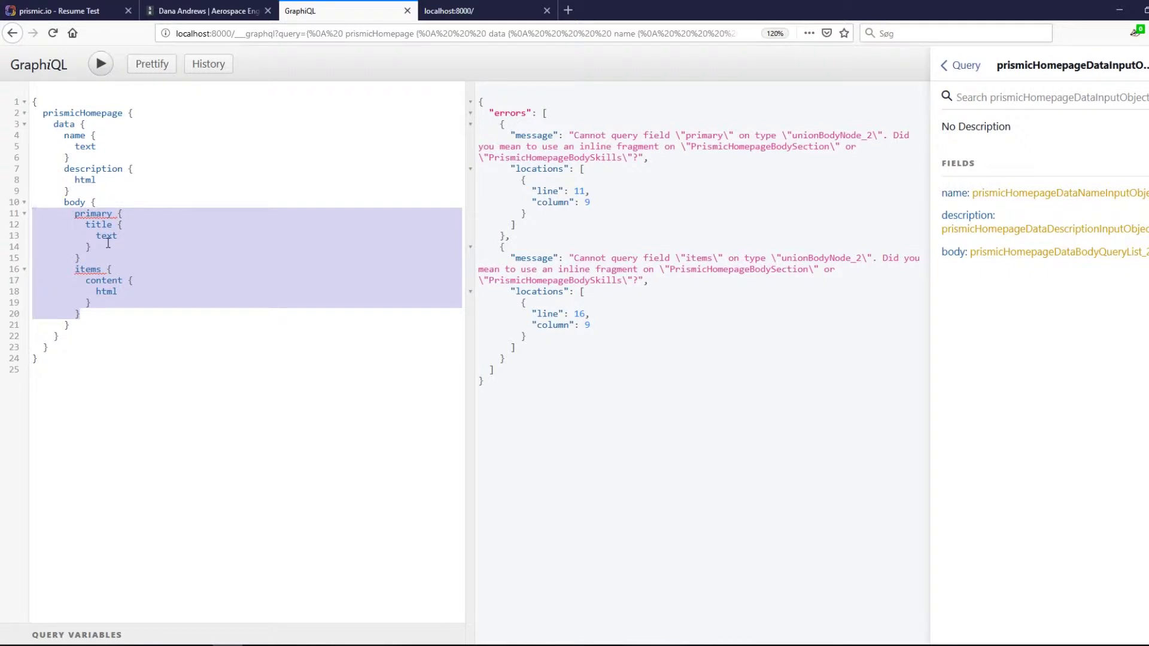
pyautogui.press('BackSpace')
pyautogui.press('Return')
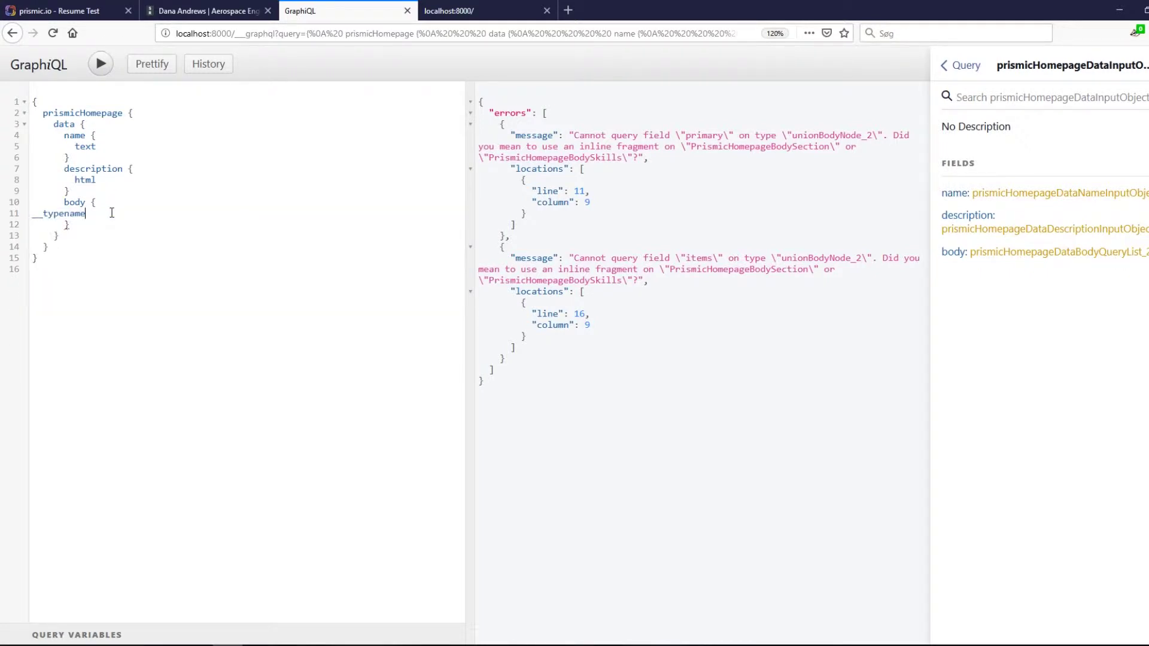
pyautogui.moveTo(103, 211); pyautogui.dragTo(17, 216)
pyautogui.press('BackSpace')
# Browse the Query docs down to the PrismicHomepageBodySection type.
pyautogui.click(963, 65)
pyautogui.scroll(-10, 1011, 227)
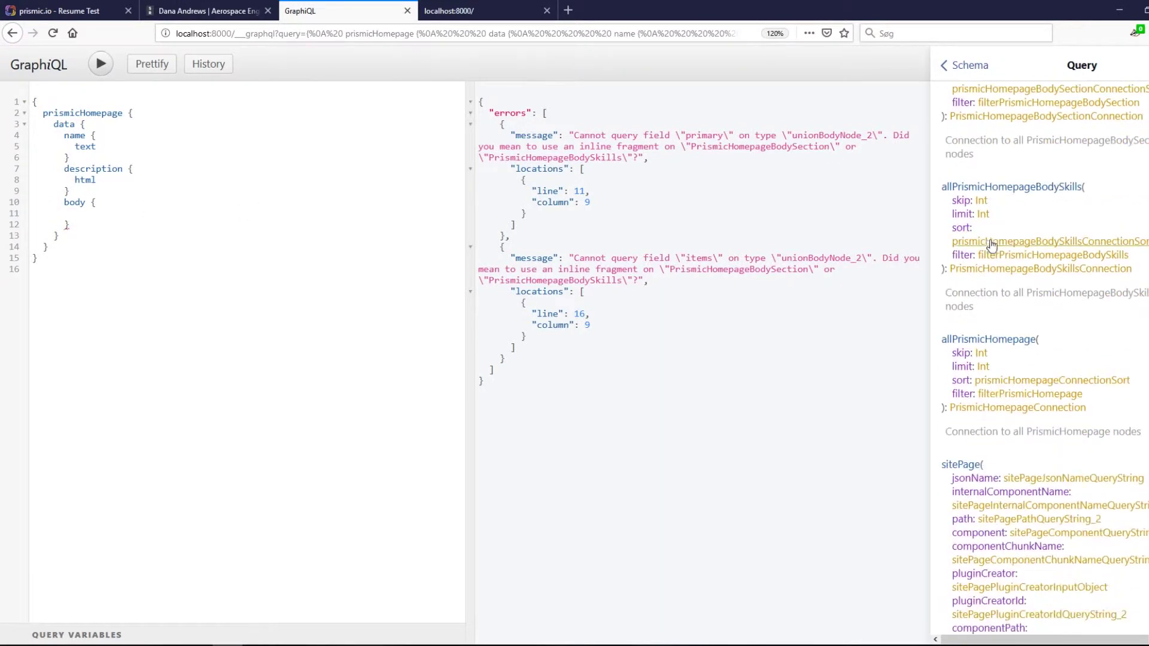
pyautogui.scroll(-3, 1024, 243)
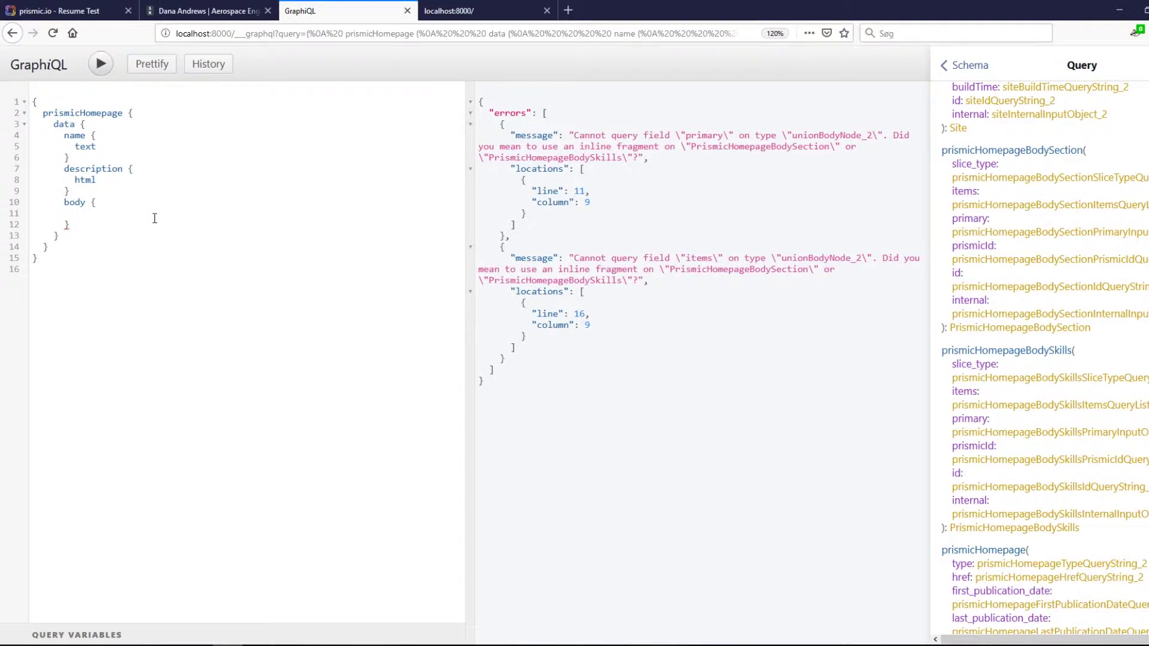
# Add a '... on PrismicHomepageBodySection' fragment holding the primary, items and slice_type fields.
pyautogui.write('... on Pri')
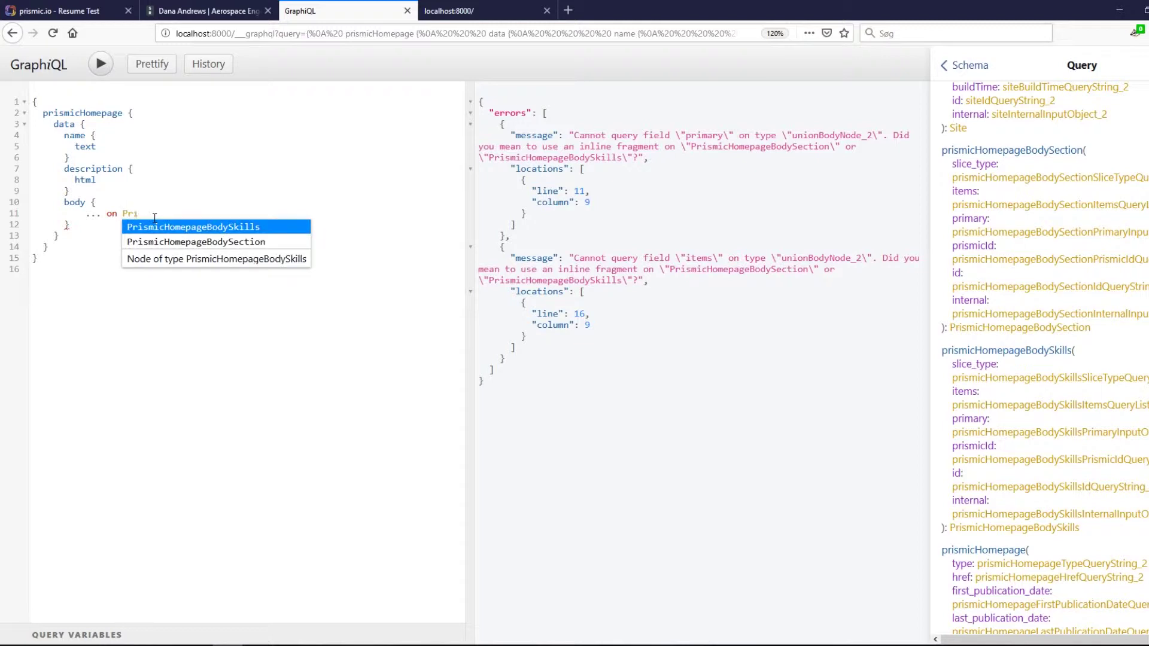
pyautogui.press('Down')
pyautogui.press('Return')
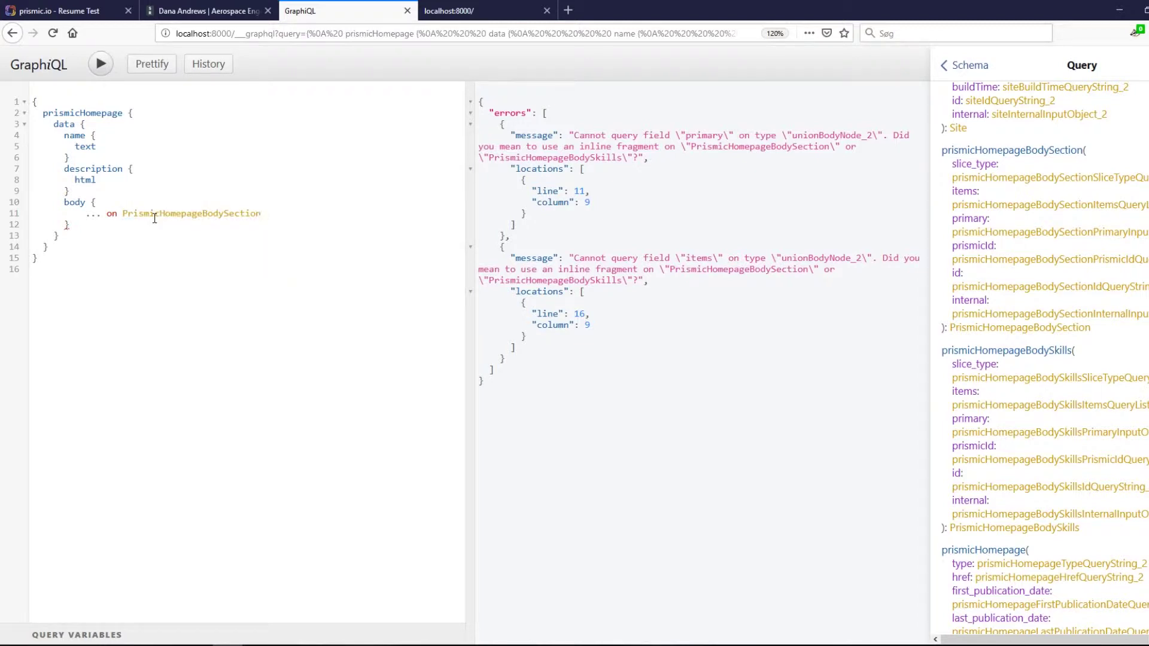
pyautogui.write('{                     primary {           title {             text           }         }         items {           content {             html           }         }')
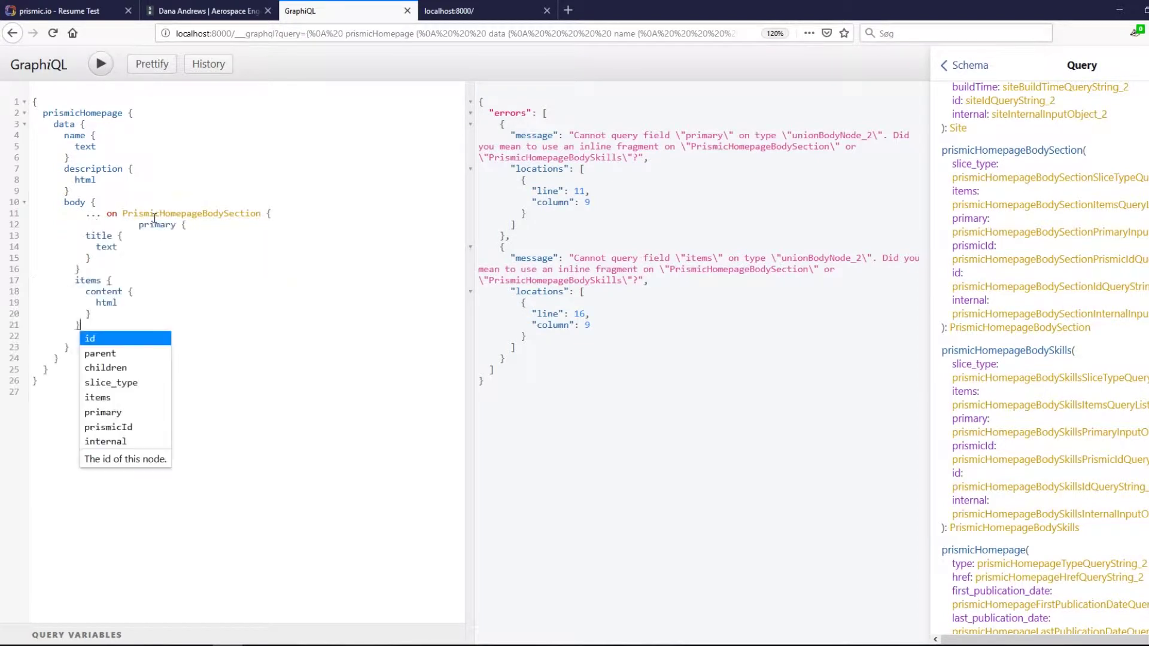
pyautogui.click(134, 67)
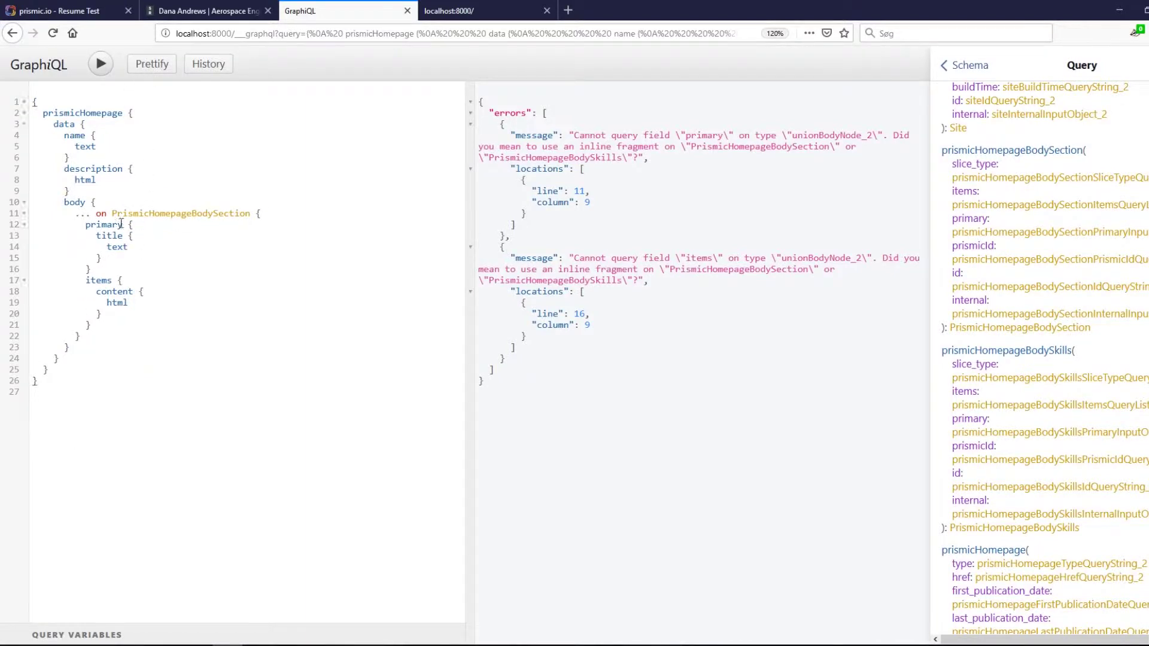
pyautogui.press('Return')
pyautogui.write('slice_type')
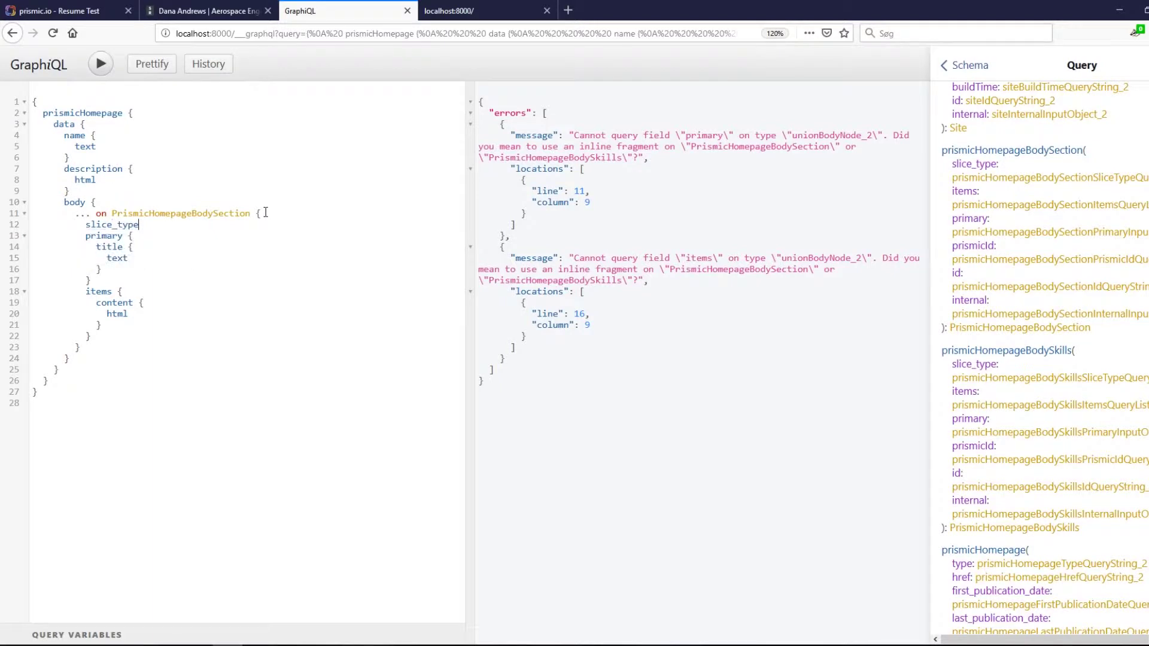
# Duplicate the fragment below and retype it as PrismicHomepageBodySkills.
pyautogui.moveTo(85, 356); pyautogui.dragTo(35, 213)
pyautogui.hotkey('ctrl', 'c')
pyautogui.click(114, 348)
pyautogui.press('Return')
pyautogui.hotkey('ctrl', 'v')
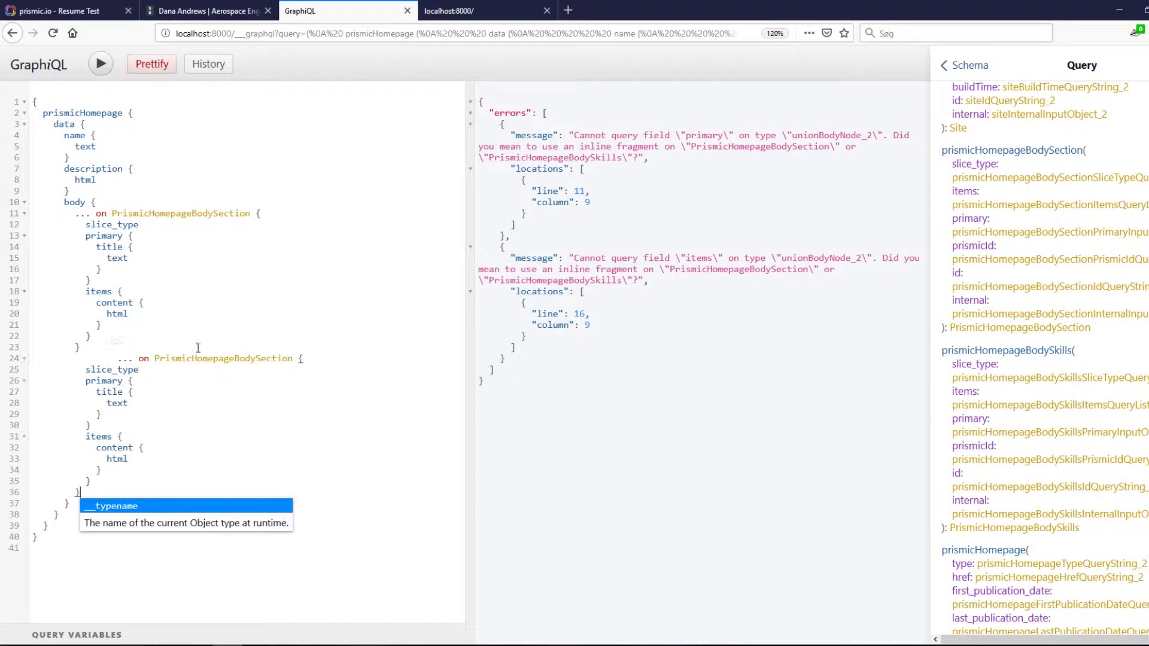
pyautogui.doubleClick(245, 357)
pyautogui.write('Pri')
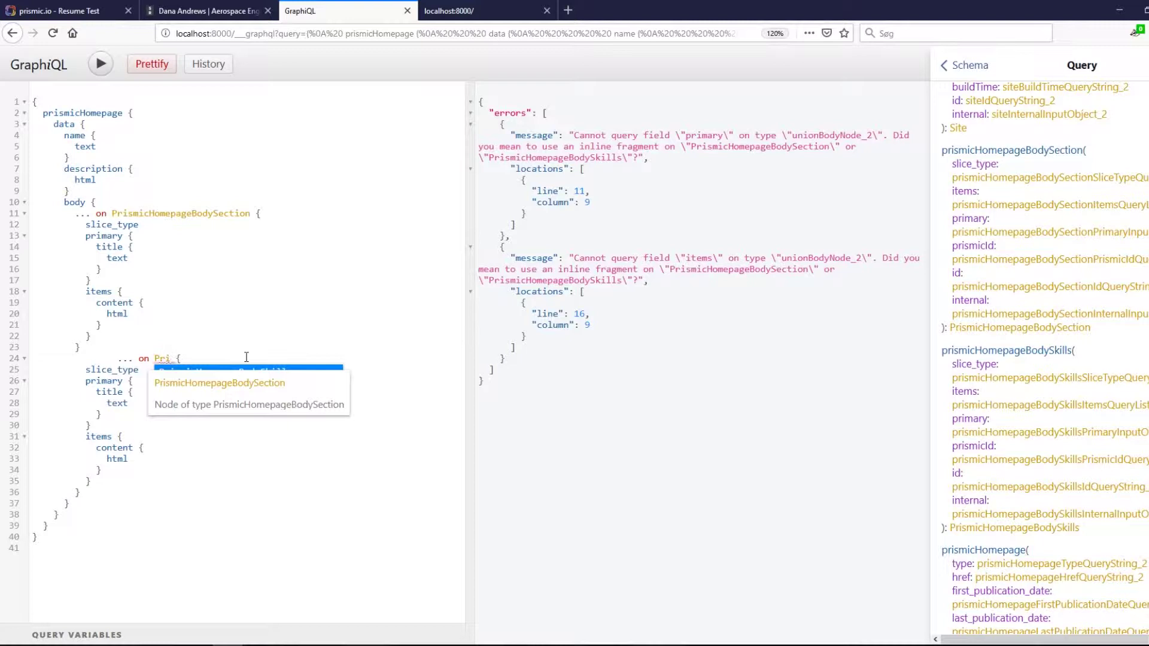
pyautogui.press('Return')
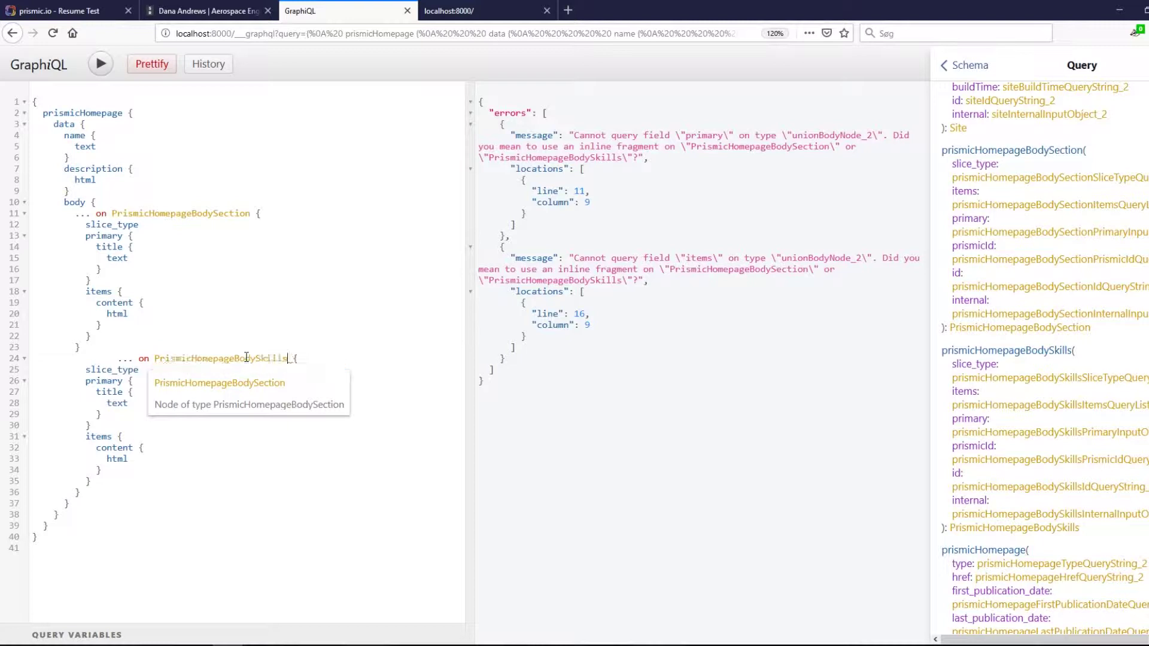
# Prettify and run the query, returning Education and Skills slice data.
pyautogui.click(152, 65)
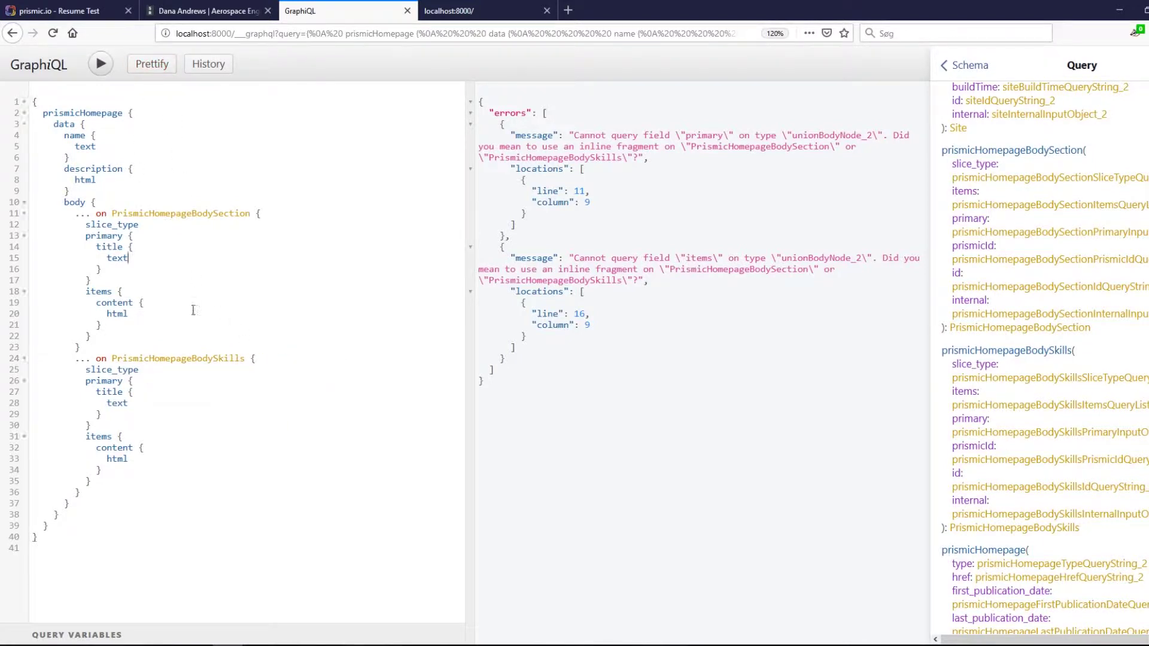
pyautogui.click(101, 64)
pyautogui.scroll(-10, 569, 326)
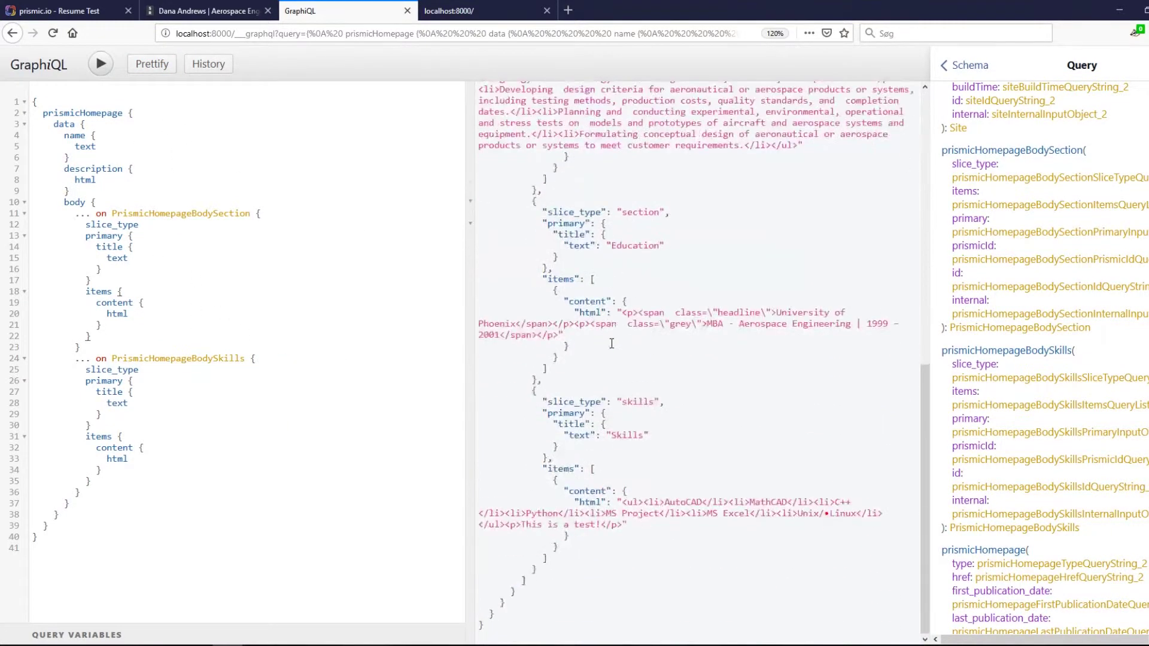
pyautogui.click(578, 338)
# Switch to VS Code and scroll through index.jsx's pageQuery with both body slice fragments.
pyautogui.hotkey('ctrl', 'a')
pyautogui.click(141, 452)
pyautogui.click(195, 619)
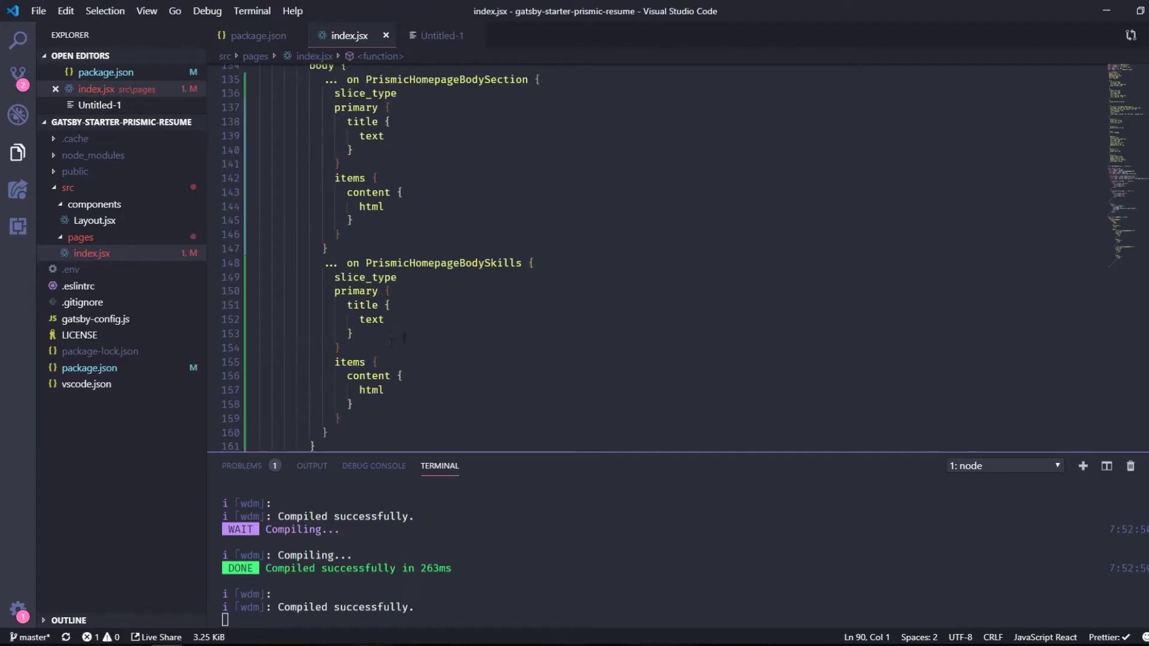
pyautogui.scroll(3, 377, 257)
pyautogui.scroll(-3, 377, 257)
pyautogui.scroll(-3, 377, 257)
pyautogui.scroll(8, 346, 258)
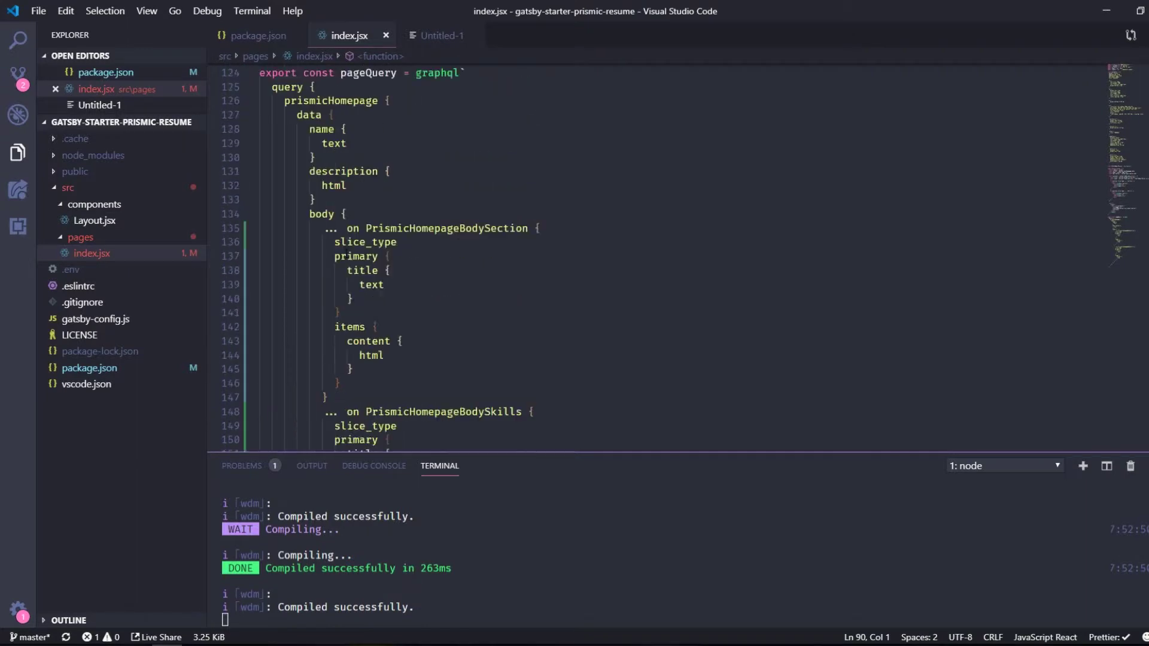
pyautogui.scroll(4, 323, 259)
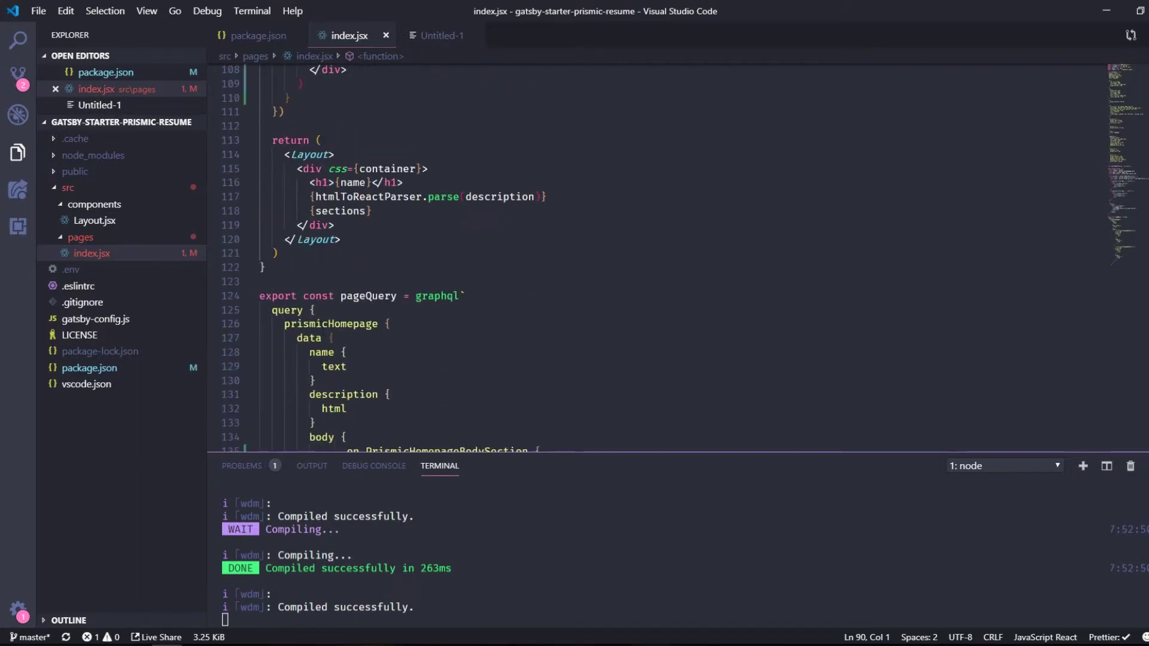
pyautogui.scroll(9, 323, 259)
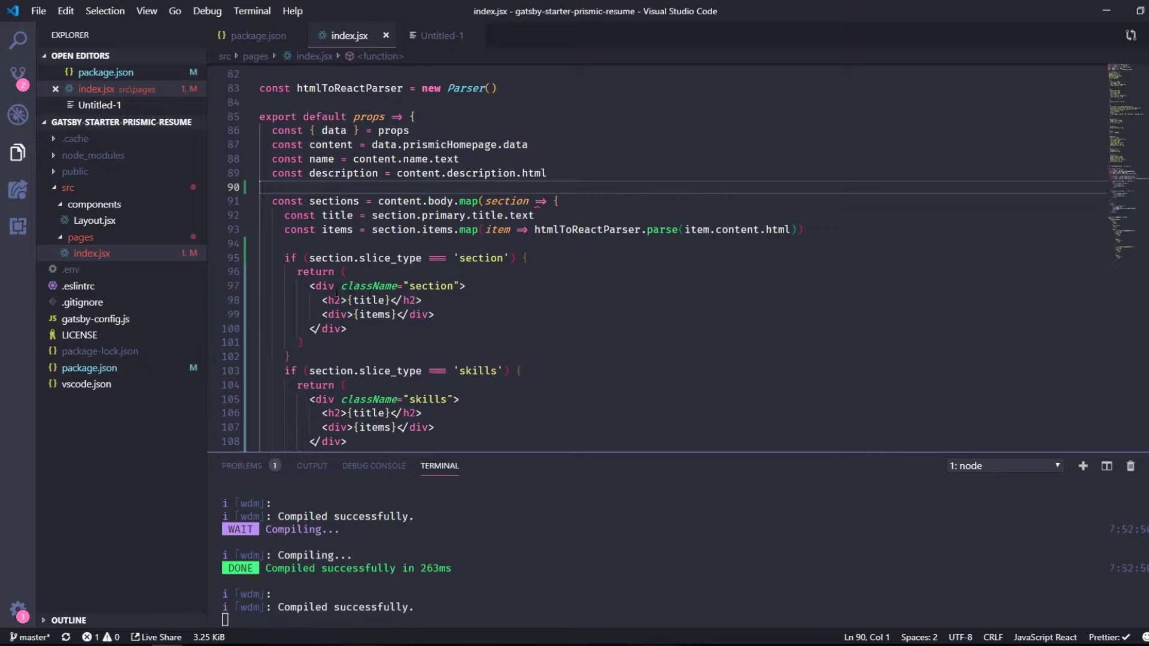
pyautogui.scroll(-1, 347, 259)
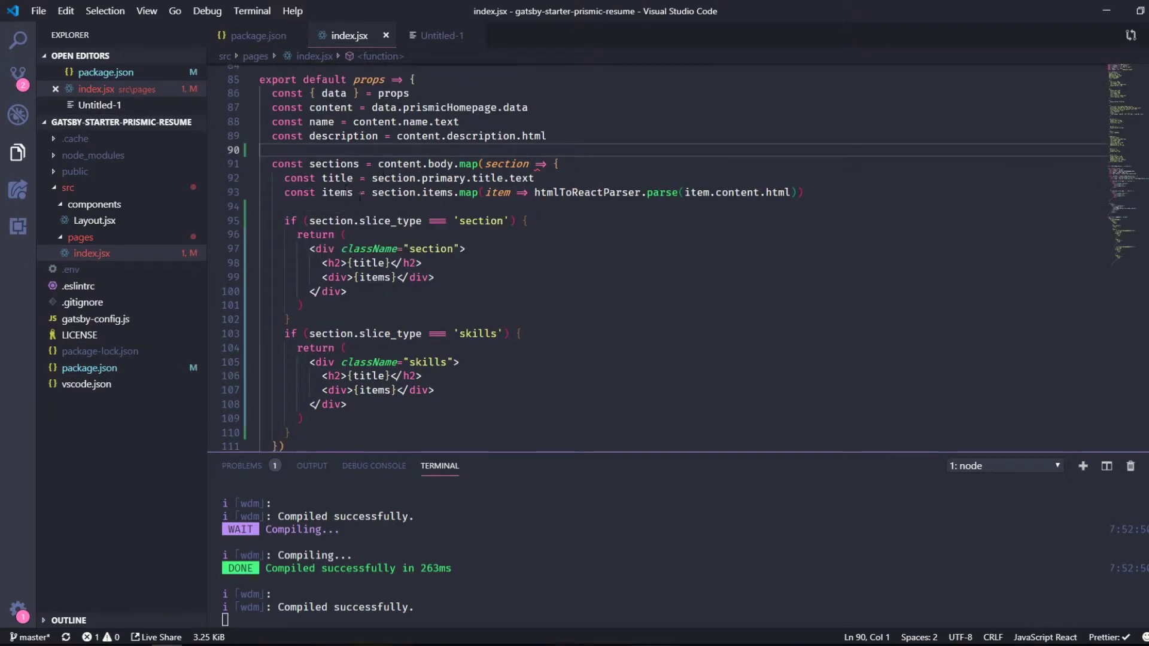
pyautogui.scroll(-1, 503, 210)
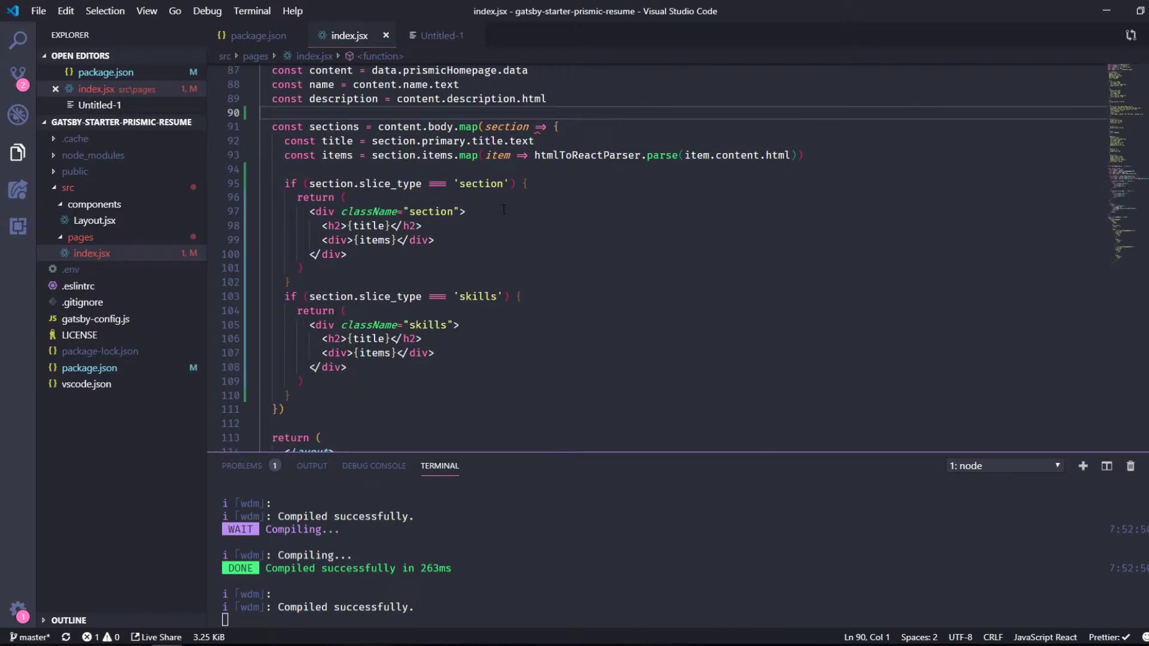
pyautogui.scroll(-1, 482, 208)
pyautogui.scroll(1, 418, 197)
pyautogui.click(384, 183)
pyautogui.doubleClick(389, 183)
pyautogui.doubleClick(332, 183)
pyautogui.doubleClick(390, 183)
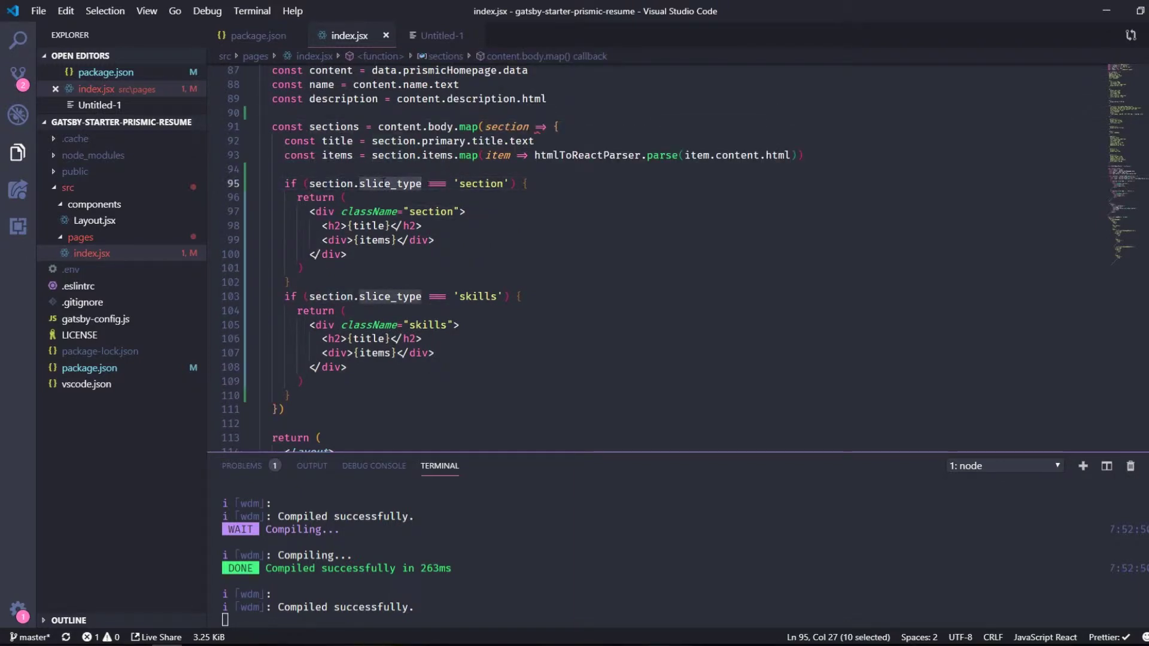
pyautogui.doubleClick(475, 183)
pyautogui.hotkey('shift', 'alt', 'Right')
pyautogui.hotkey('shift', 'alt', 'Right')
pyautogui.hotkey('shift', 'alt', 'Right')
pyautogui.hotkey('shift', 'alt', 'Right')
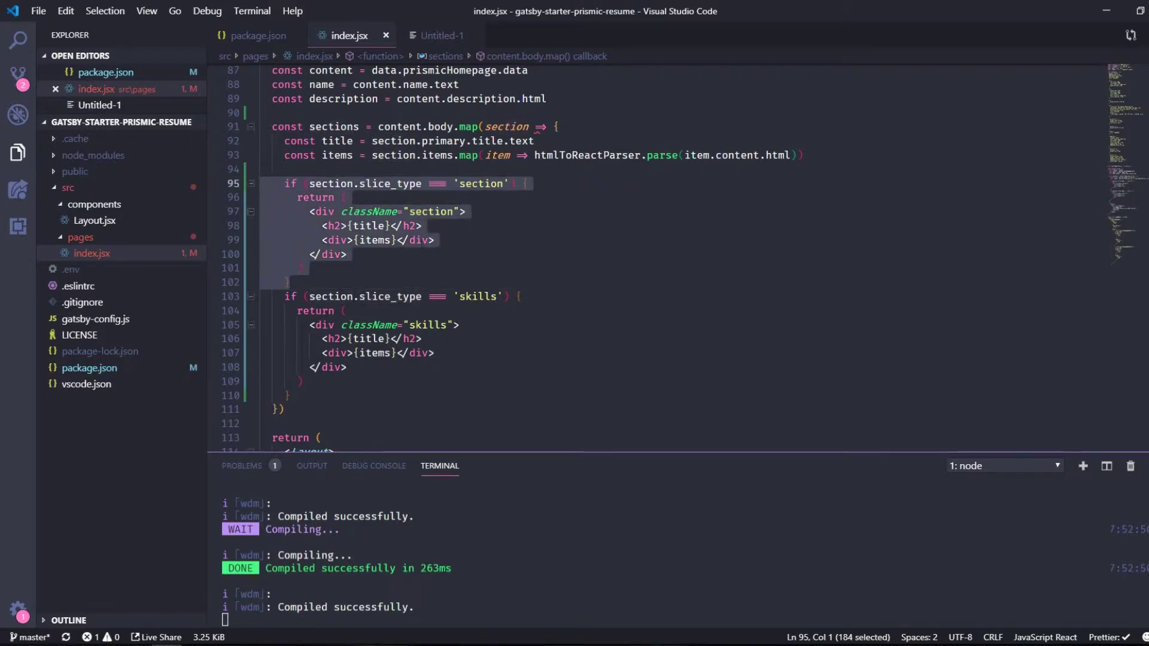
pyautogui.scroll(-1, 506, 257)
pyautogui.click(346, 273)
pyautogui.hotkey('shift', 'alt', 'Right')
pyautogui.hotkey('shift', 'alt', 'Right')
pyautogui.hotkey('shift', 'alt', 'Right')
pyautogui.hotkey('shift', 'alt', 'Right')
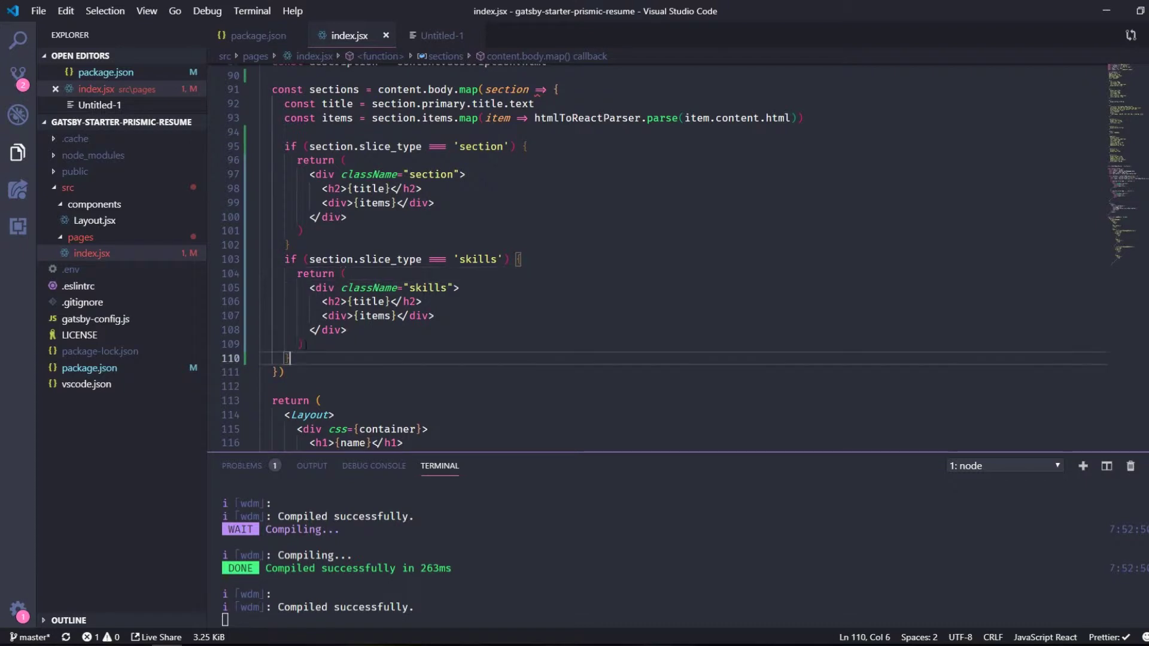
pyautogui.doubleClick(473, 259)
pyautogui.scroll(1, 438, 265)
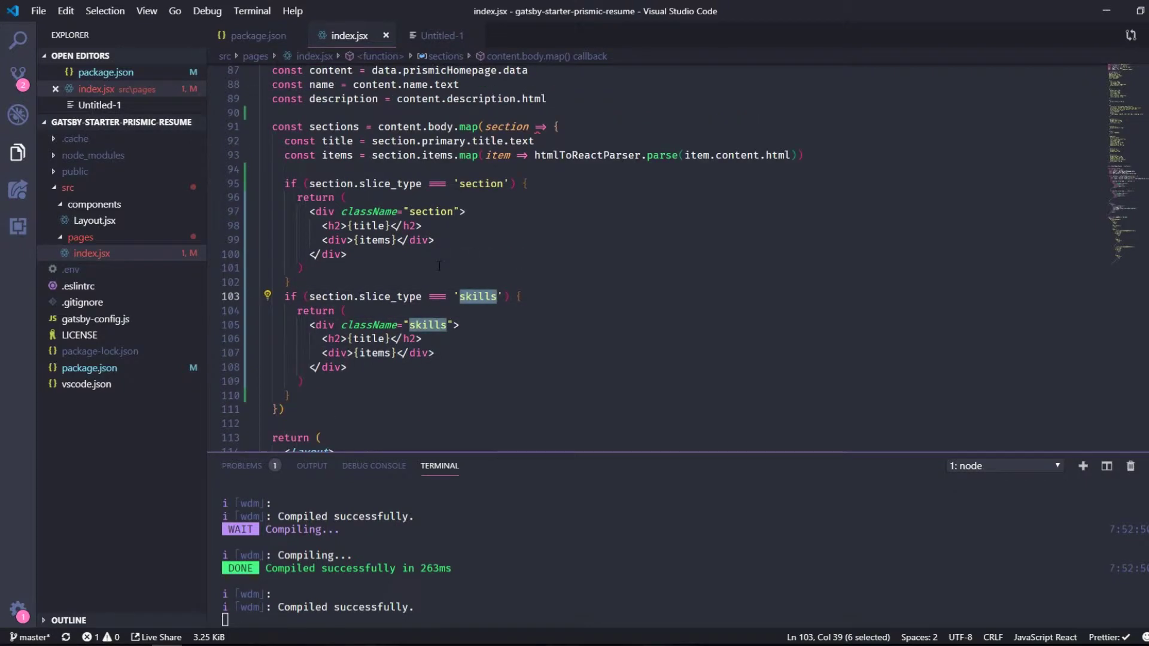
pyautogui.moveTo(342, 211); pyautogui.dragTo(460, 212)
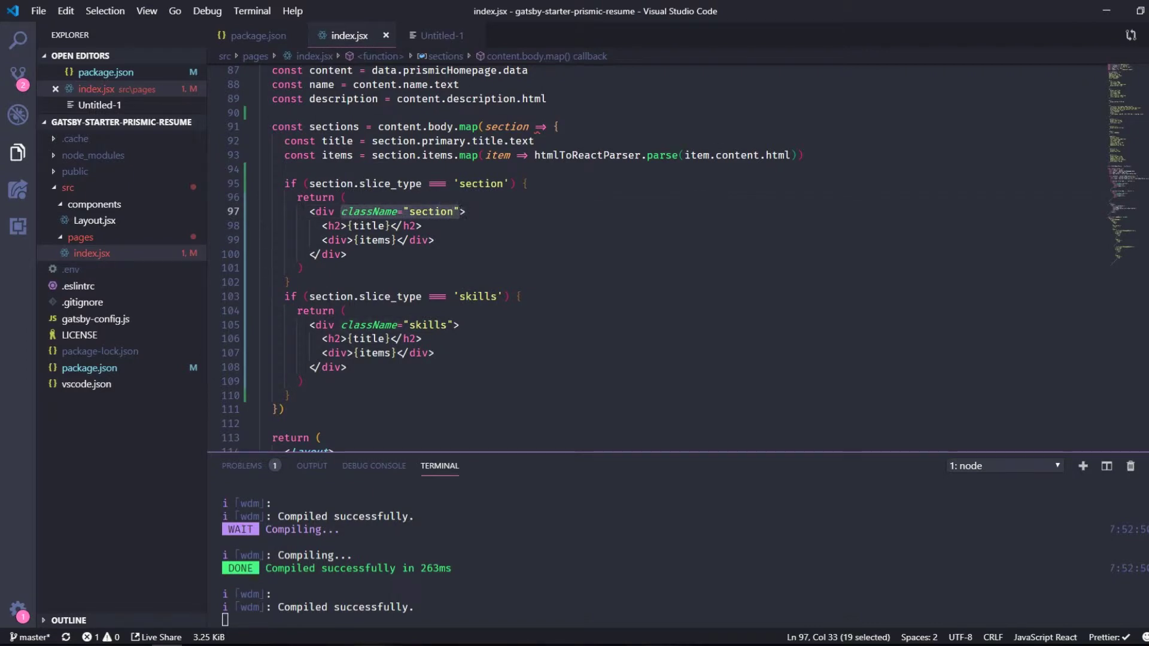
pyautogui.click(448, 241)
pyautogui.click(453, 212)
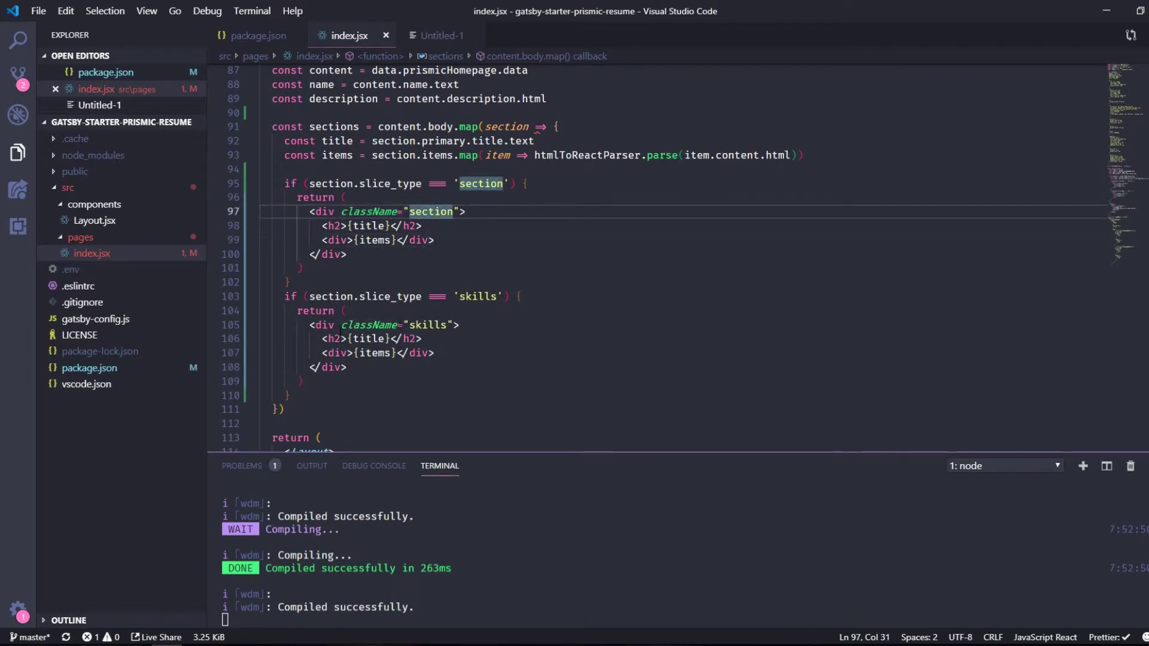
pyautogui.scroll(10, 480, 311)
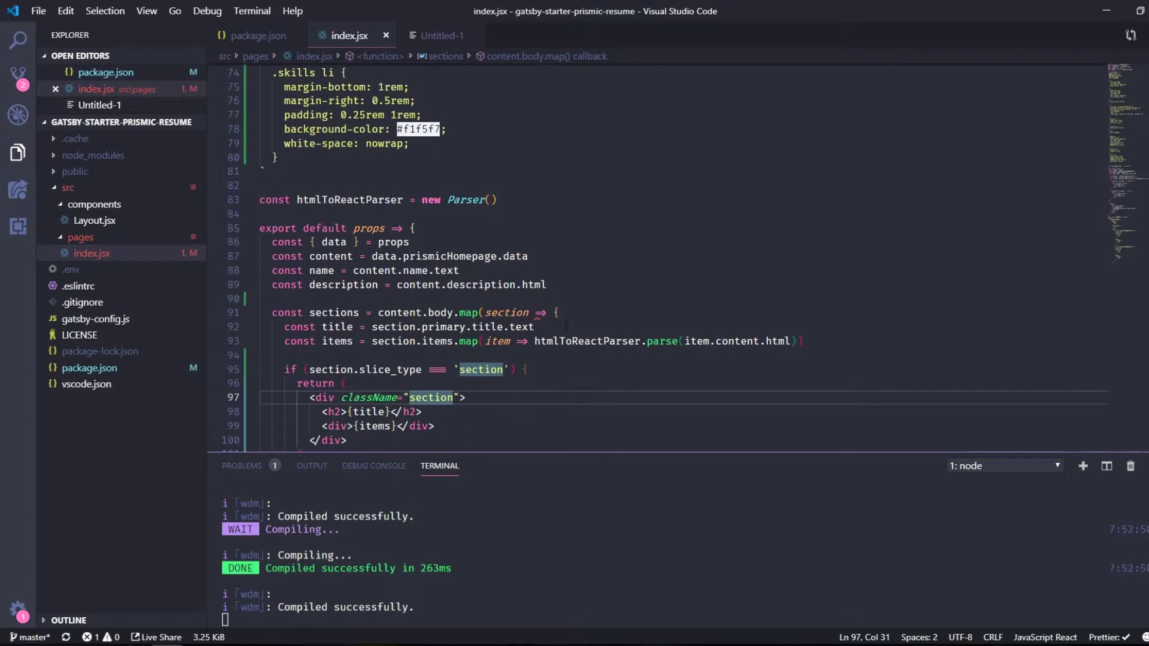
# Look over the .section ul CSS rule in VS Code.
pyautogui.scroll(8, 479, 310)
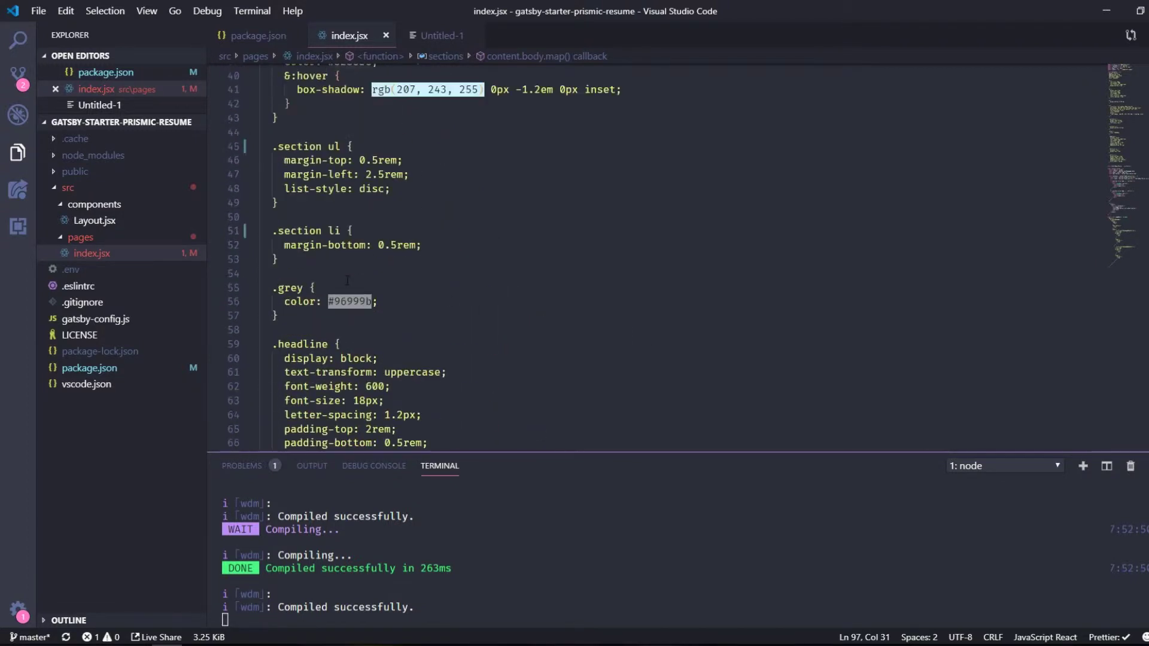
pyautogui.scroll(3, 346, 280)
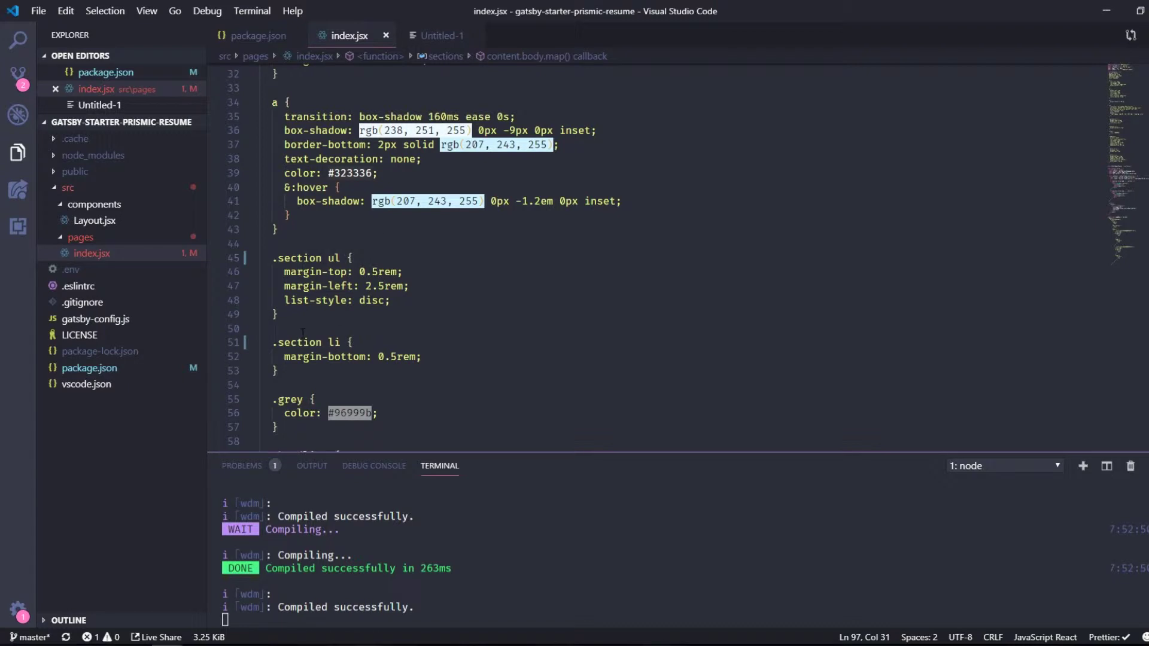
pyautogui.moveTo(322, 258); pyautogui.dragTo(272, 258)
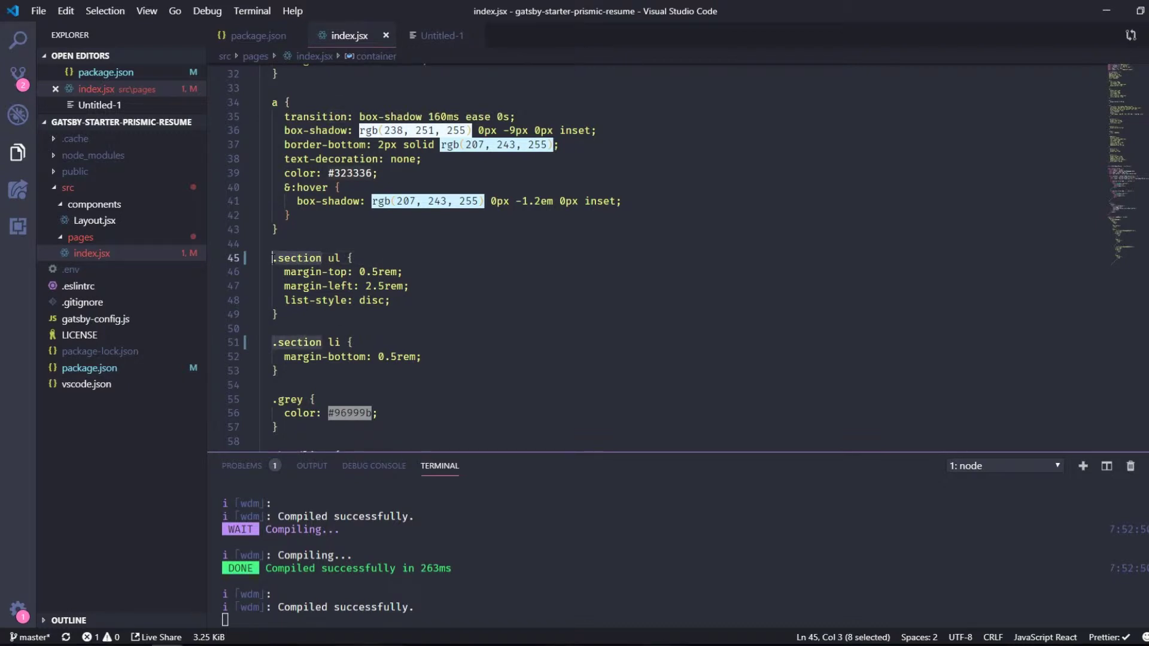
pyautogui.click(340, 263)
pyautogui.scroll(-1, 340, 263)
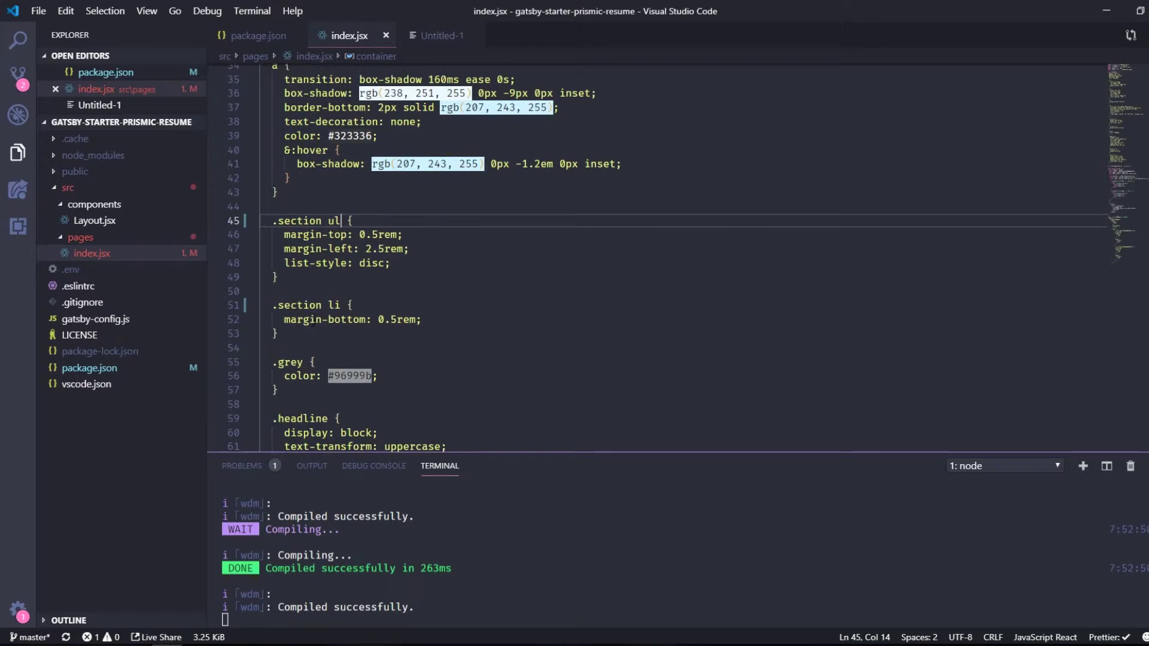
# Compare against the reference resume's Education section in Firefox.
pyautogui.hotkey('alt', 'Tab')
pyautogui.click(204, 11)
pyautogui.scroll(4, 280, 297)
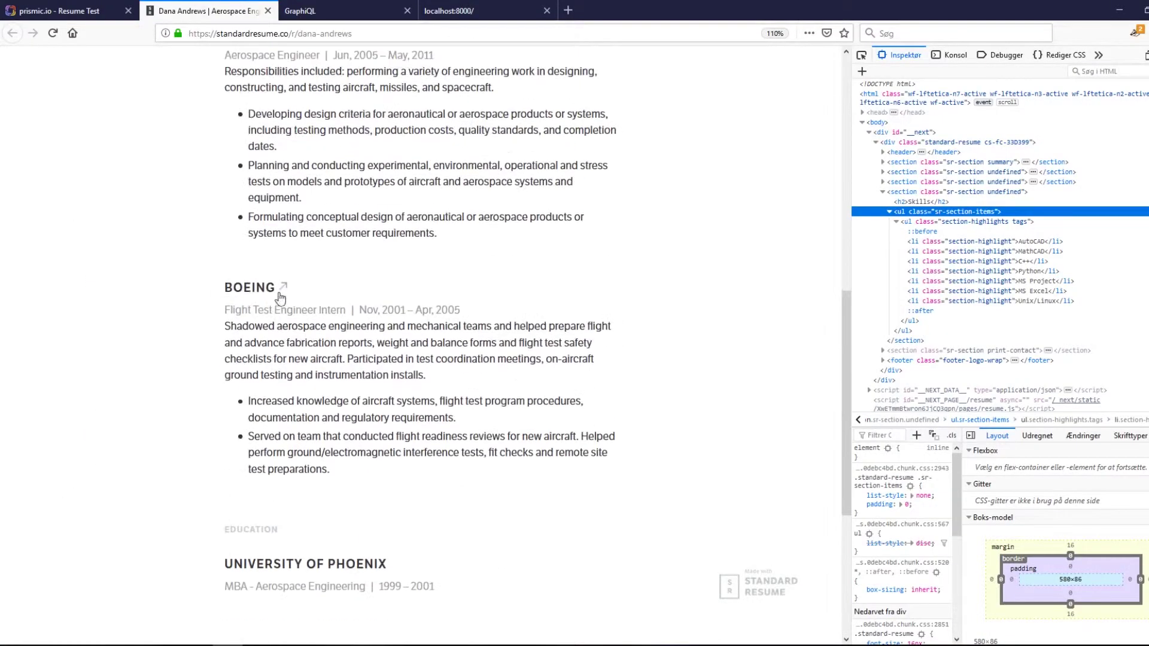
pyautogui.scroll(2, 273, 287)
pyautogui.moveTo(452, 311); pyautogui.dragTo(192, 197)
pyautogui.scroll(-5, 284, 269)
pyautogui.moveTo(367, 248); pyautogui.dragTo(242, 180)
pyautogui.click(243, 180)
pyautogui.scroll(-2, 245, 234)
# Review the .skills ul and .skills li padding rules in the stylesheet.
pyautogui.hotkey('alt', 'Tab')
pyautogui.scroll(-8, 292, 273)
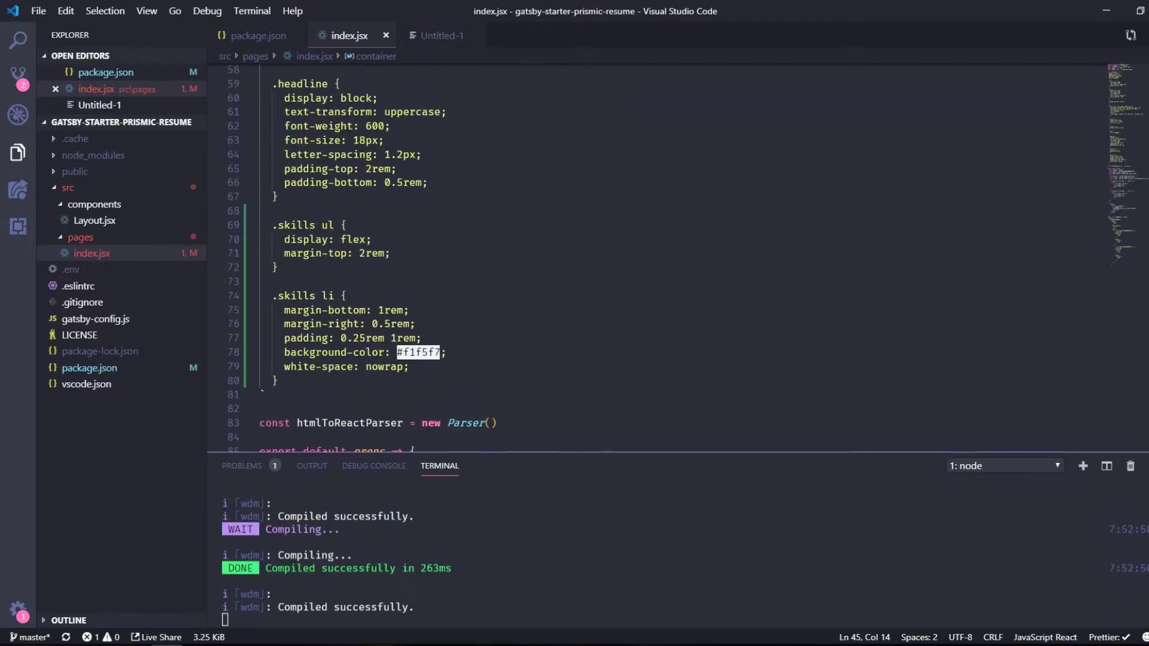
pyautogui.click(269, 225)
pyautogui.click(278, 267)
pyautogui.click(310, 337)
# Compare with the reference resume's Skills tags, then go to the localhost:8000 preview.
pyautogui.hotkey('alt', 'Tab')
pyautogui.moveTo(277, 495); pyautogui.dragTo(185, 461)
pyautogui.click(205, 482)
pyautogui.hotkey('alt', 'Tab')
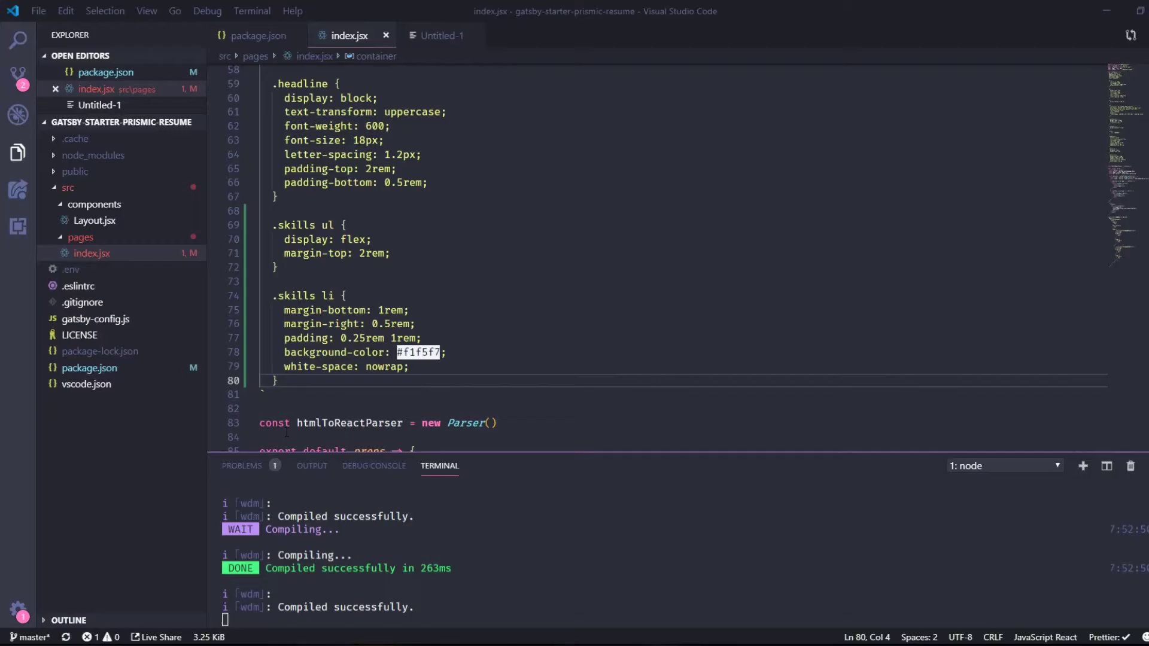
pyautogui.hotkey('alt', 'Tab')
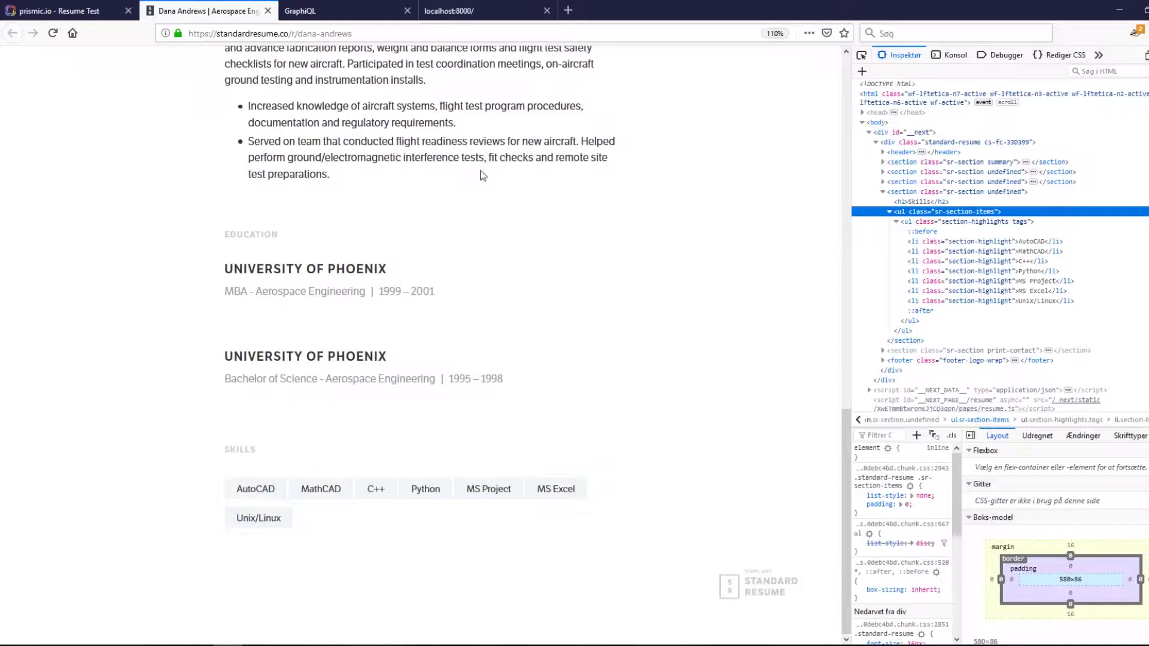
pyautogui.click(464, 14)
# Inspect the AutoCAD skill list item in a widened DevTools panel.
pyautogui.scroll(-5, 416, 208)
pyautogui.scroll(-4, 415, 208)
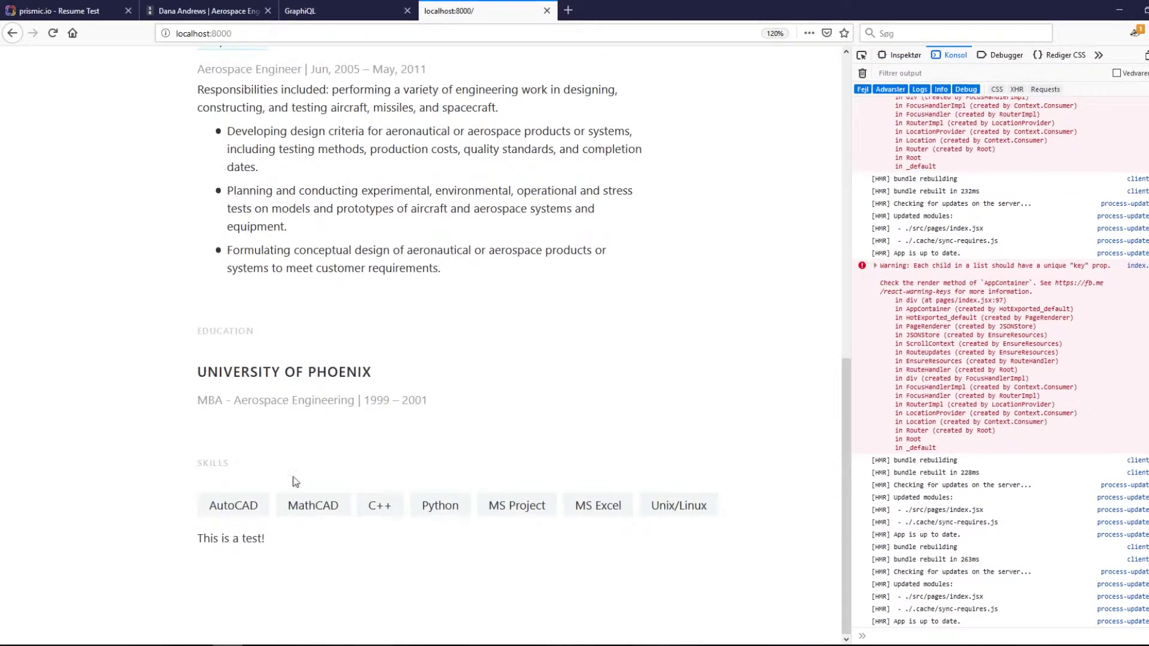
pyautogui.rightClick(235, 505)
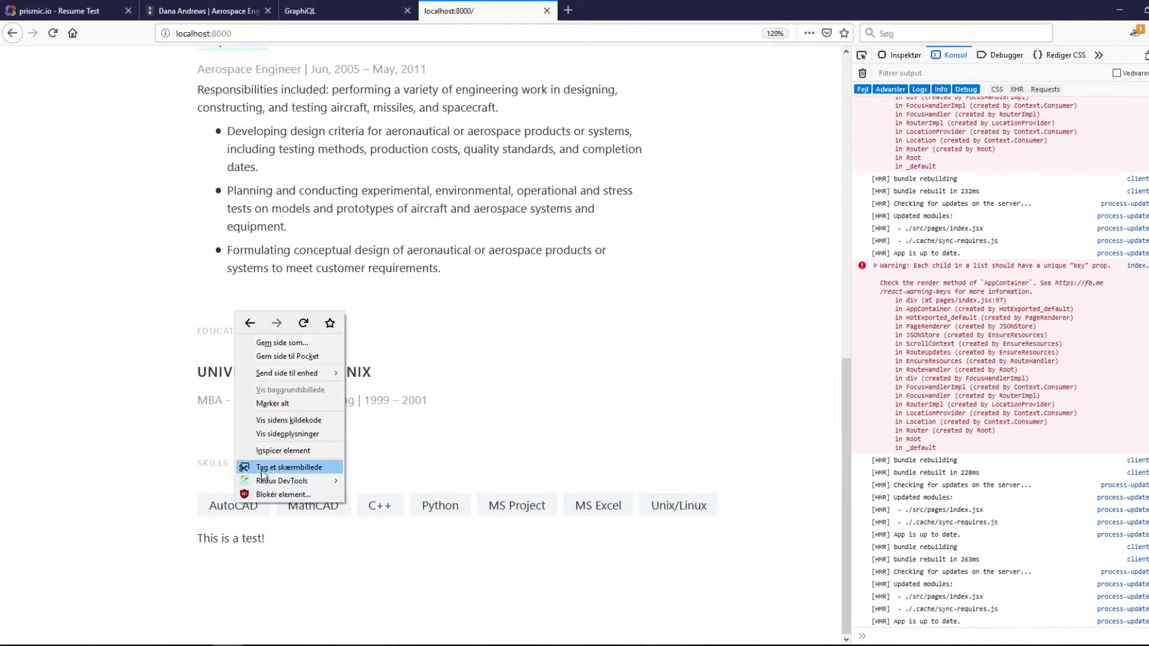
pyautogui.click(258, 473)
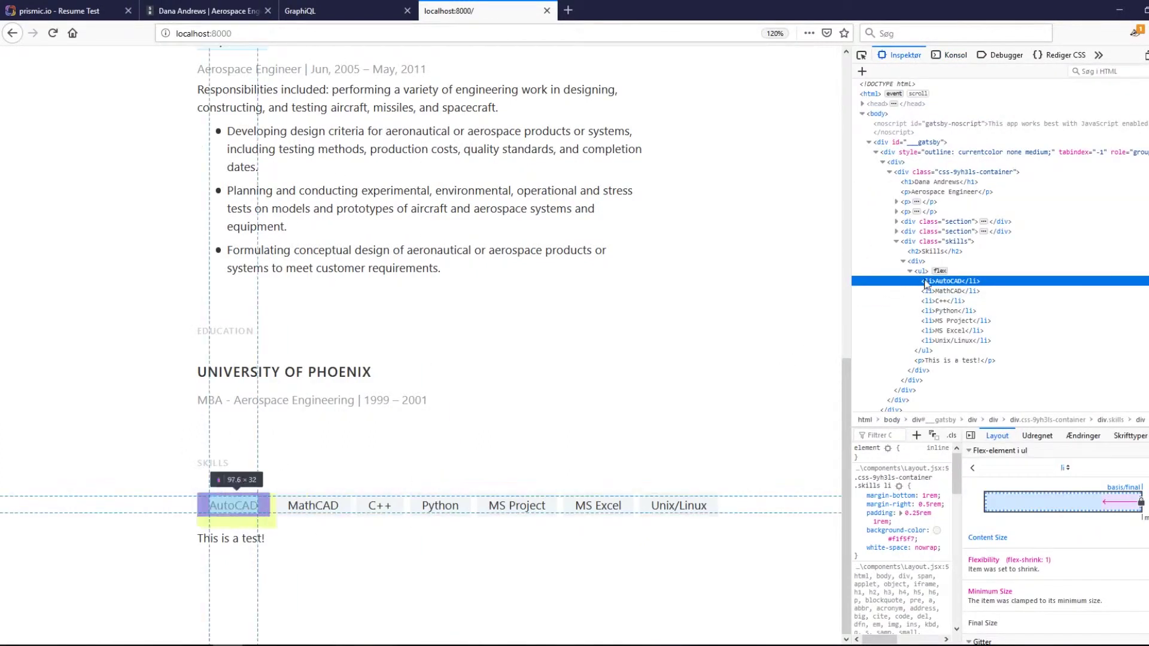
pyautogui.click(970, 272)
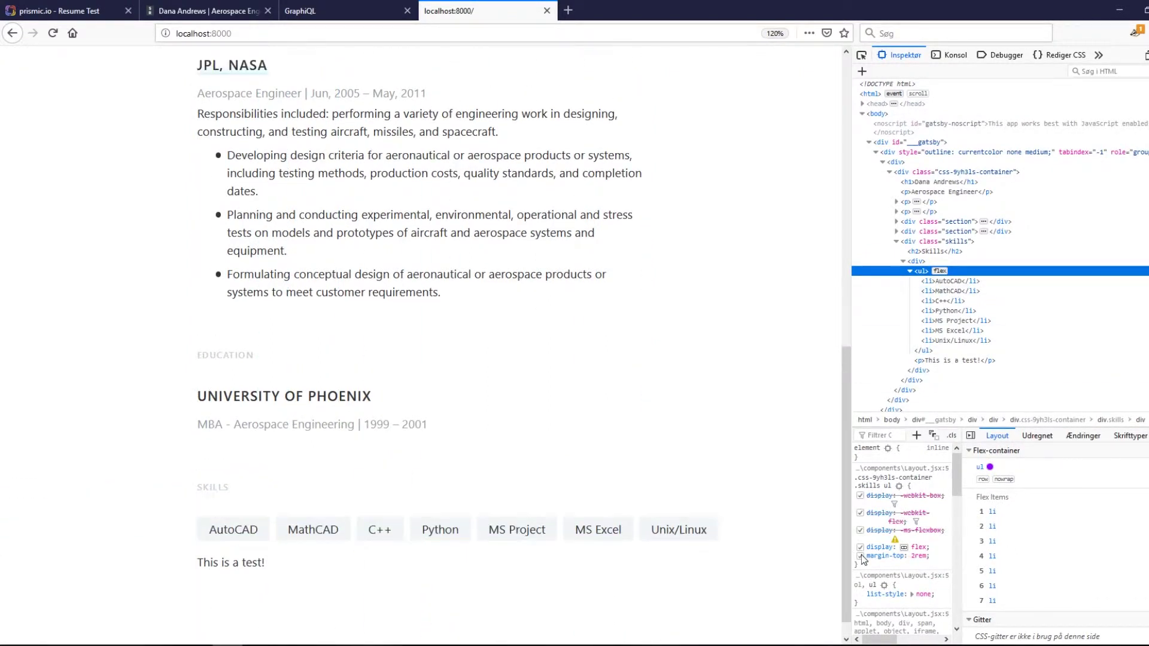
pyautogui.moveTo(851, 556); pyautogui.dragTo(795, 545)
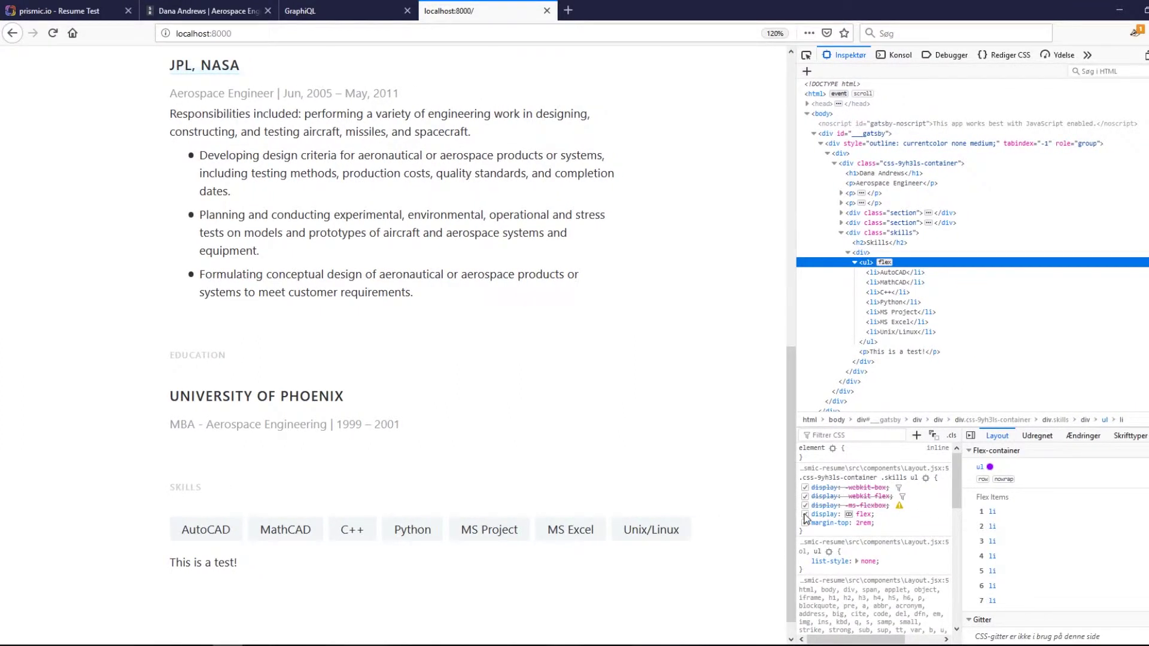
pyautogui.click(888, 274)
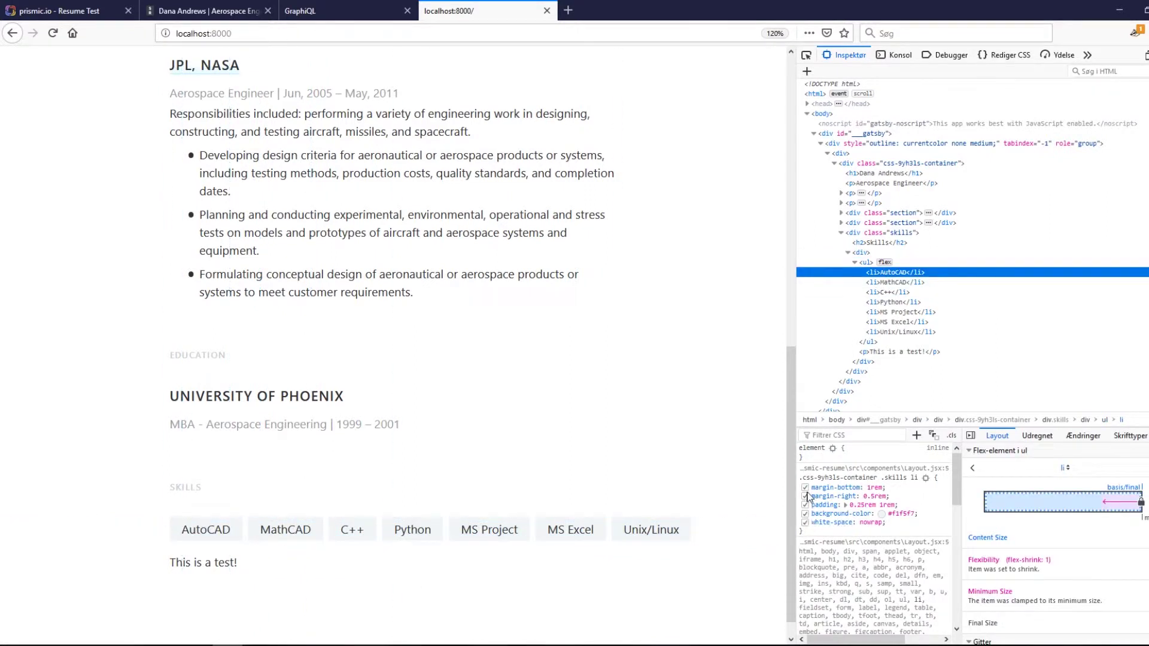
# Toggle the skill chips' margin-bottom, margin-right and padding declarations to compare spacing.
pyautogui.click(805, 488)
pyautogui.click(806, 488)
pyautogui.click(805, 488)
pyautogui.click(805, 488)
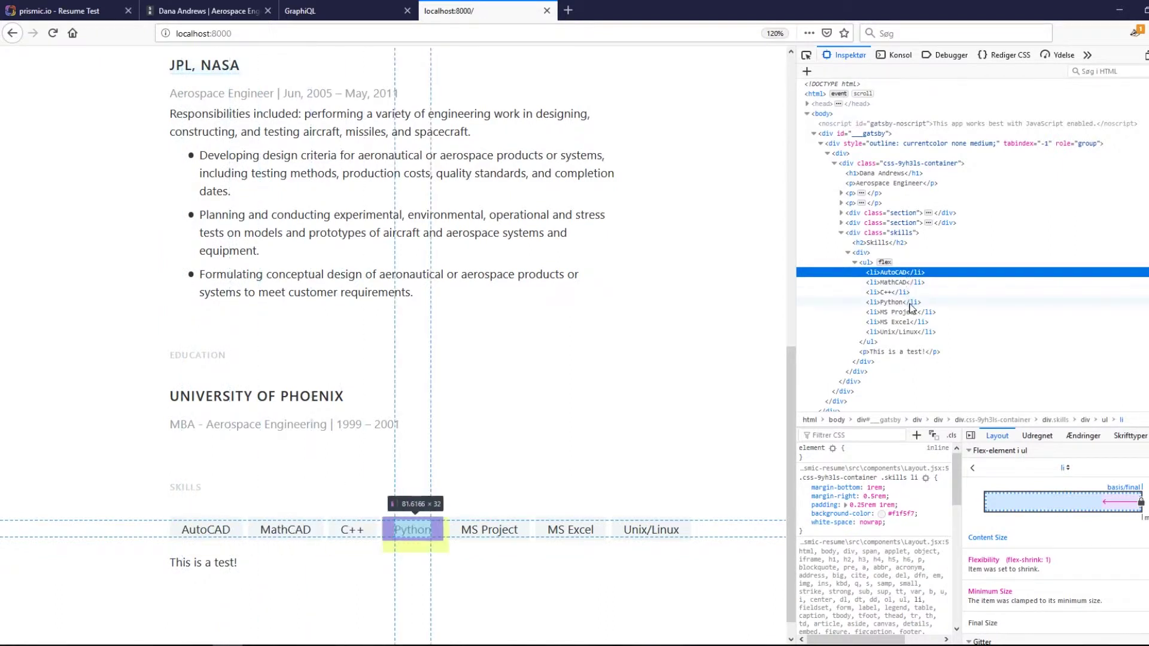
pyautogui.click(805, 496)
pyautogui.click(806, 497)
pyautogui.click(805, 497)
pyautogui.click(805, 497)
pyautogui.click(806, 506)
pyautogui.click(806, 506)
pyautogui.click(805, 506)
pyautogui.click(806, 506)
# Toggle the grey background-color and white-space no-wrap declarations, leaving both enabled.
pyautogui.click(805, 515)
pyautogui.click(806, 514)
pyautogui.click(806, 515)
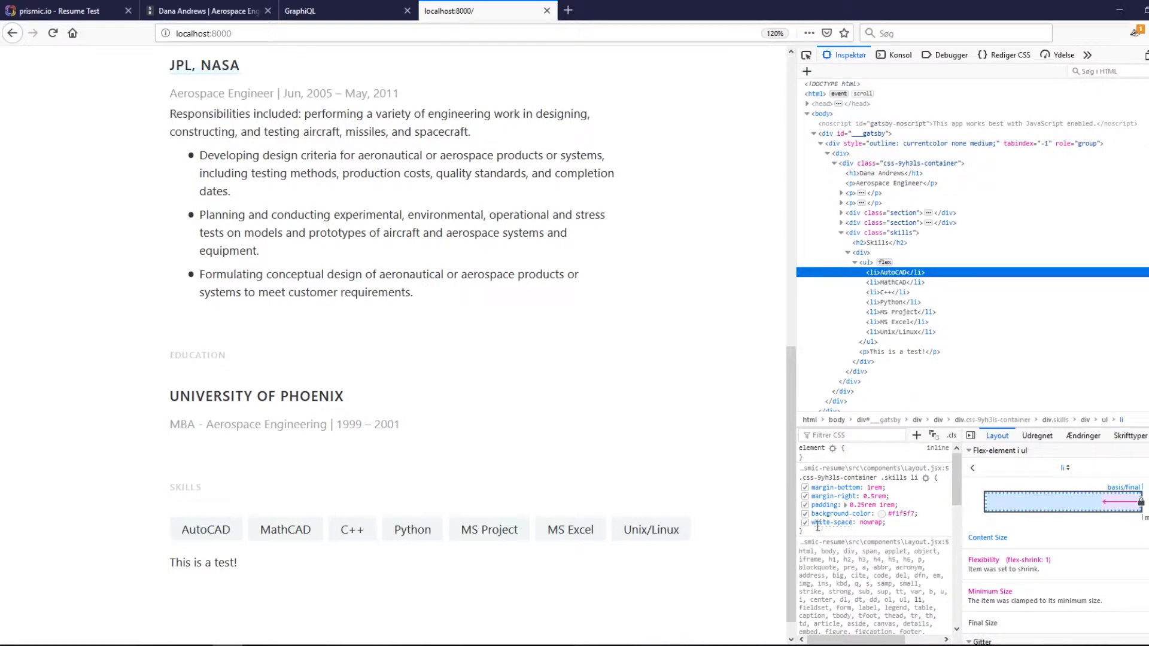
pyautogui.click(805, 523)
pyautogui.click(806, 523)
pyautogui.click(805, 523)
pyautogui.click(805, 523)
pyautogui.click(805, 523)
pyautogui.click(805, 523)
pyautogui.click(806, 523)
pyautogui.click(806, 523)
pyautogui.click(805, 523)
pyautogui.click(806, 523)
# Review the local resume preview, then switch to the Netlify Sites list tab.
pyautogui.scroll(-1, 308, 478)
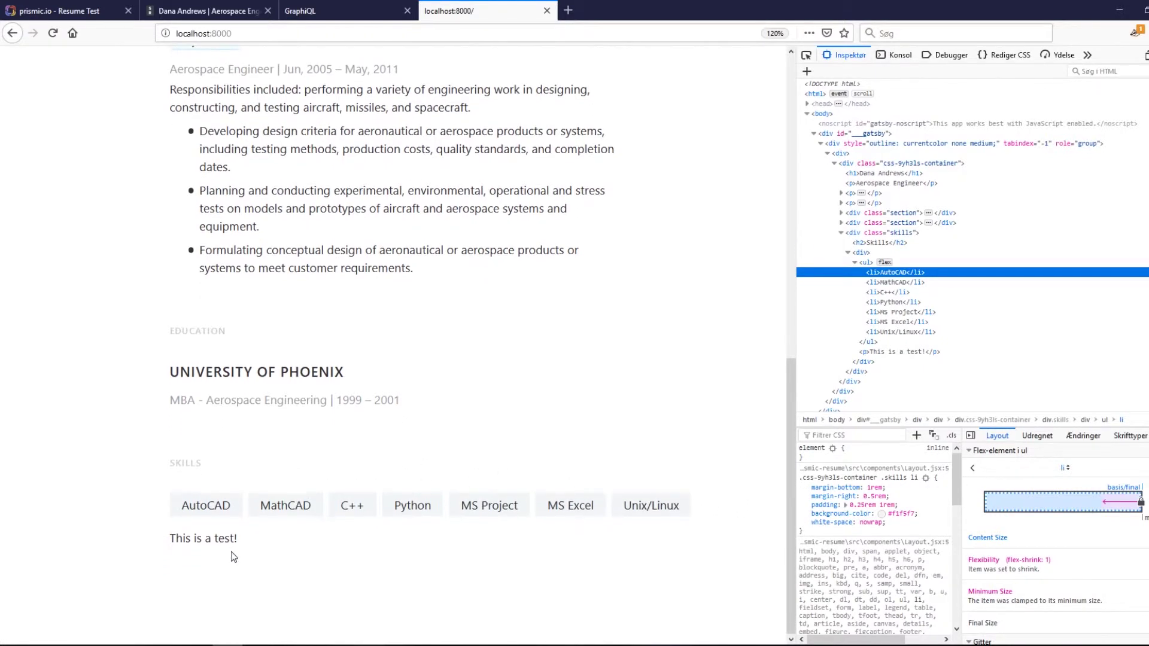
pyautogui.scroll(10, 209, 529)
pyautogui.scroll(-8, 525, 353)
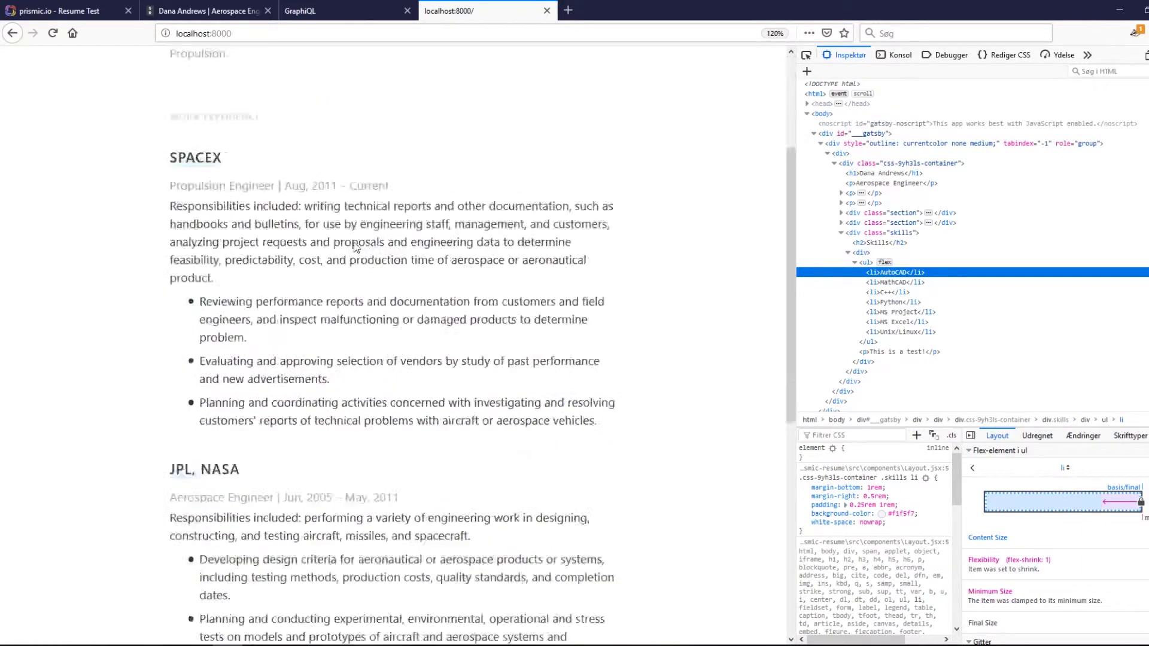
pyautogui.scroll(-5, 328, 224)
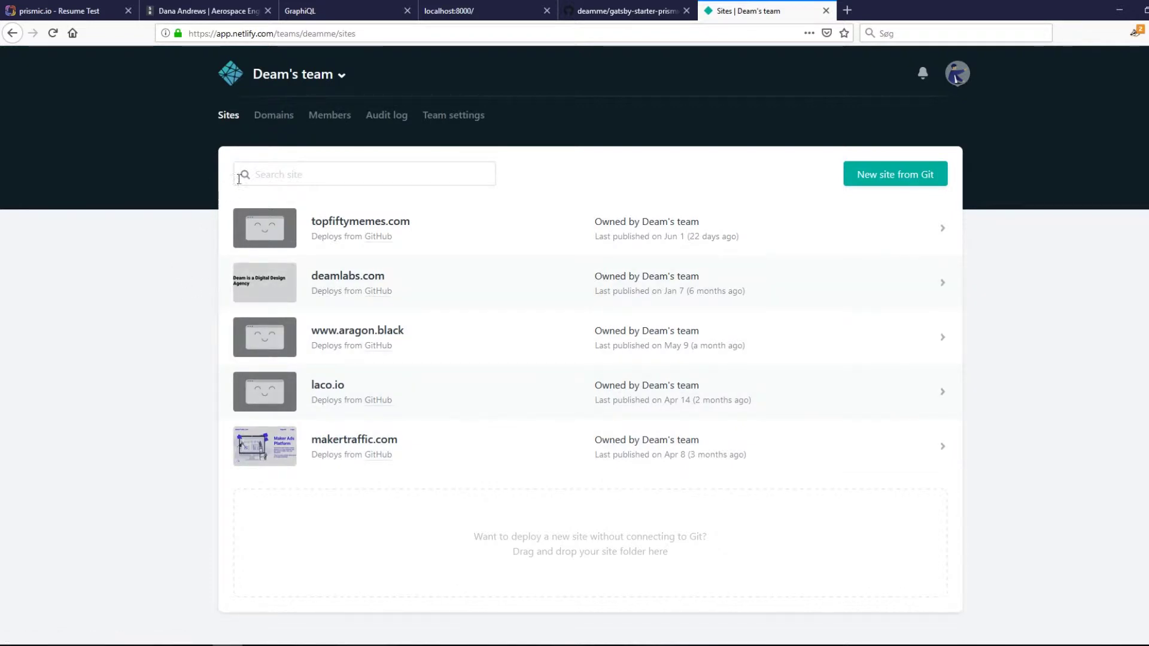
pyautogui.click(469, 12)
pyautogui.scroll(-8, 531, 231)
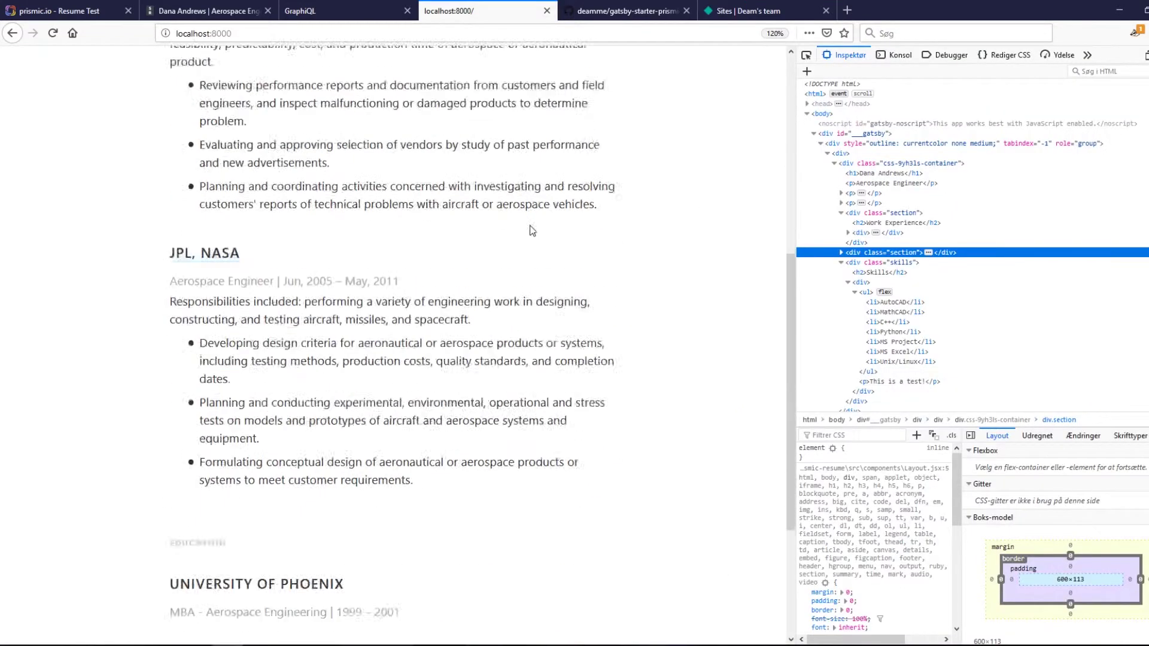
pyautogui.scroll(10, 511, 254)
pyautogui.scroll(-9, 510, 258)
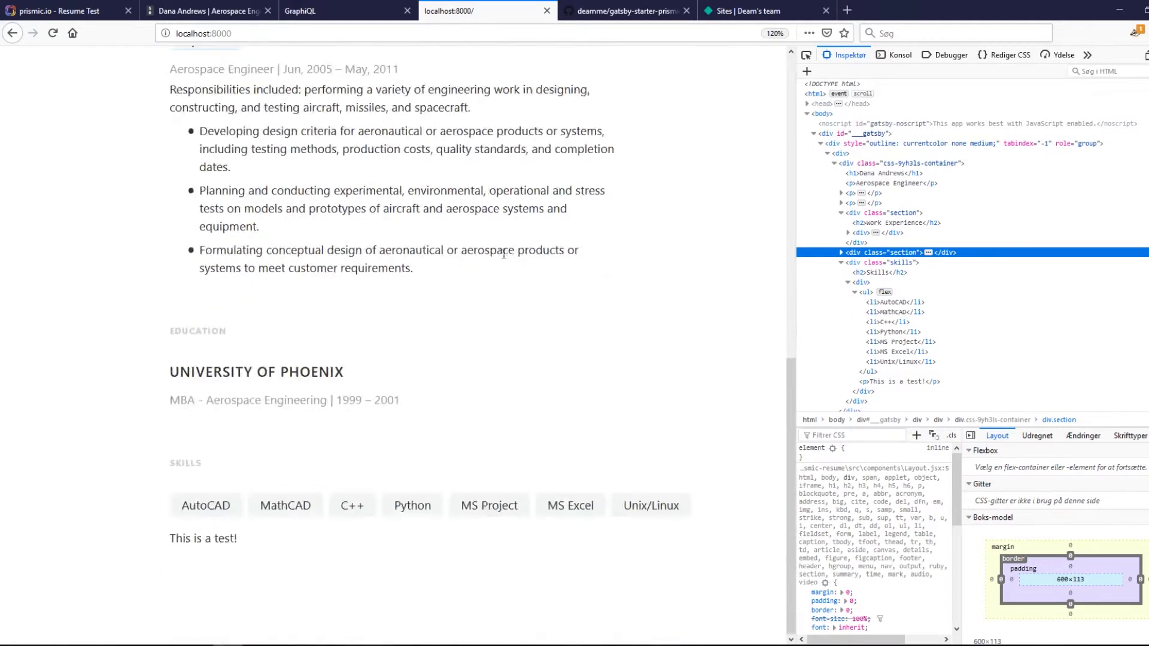
pyautogui.scroll(10, 354, 307)
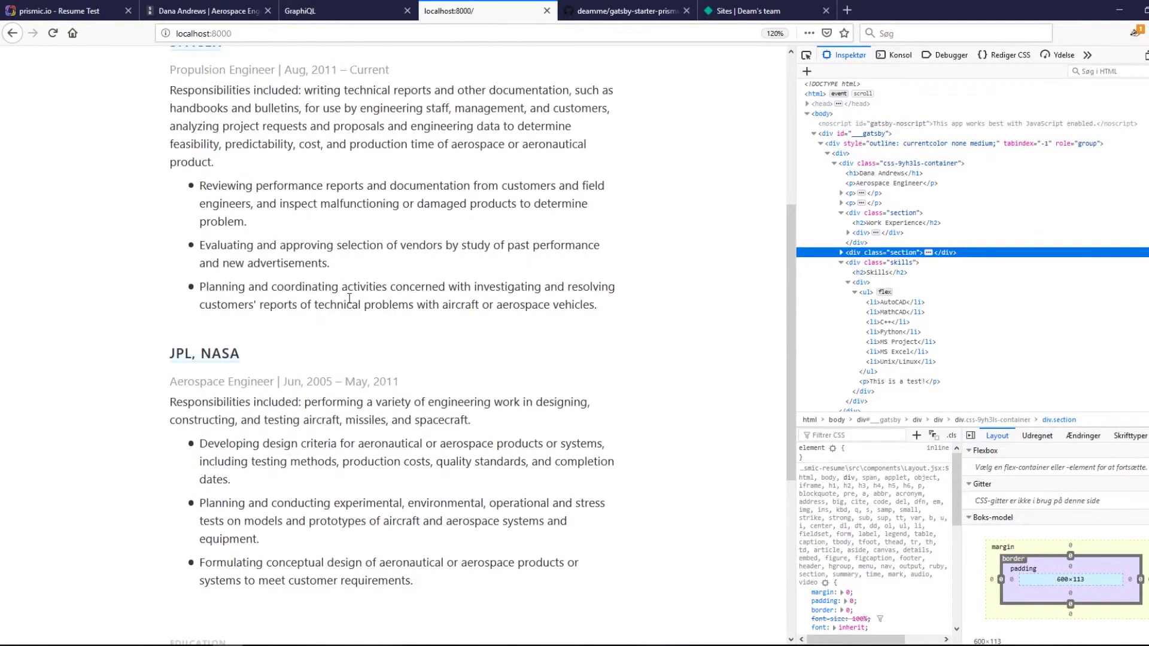
pyautogui.scroll(-10, 290, 236)
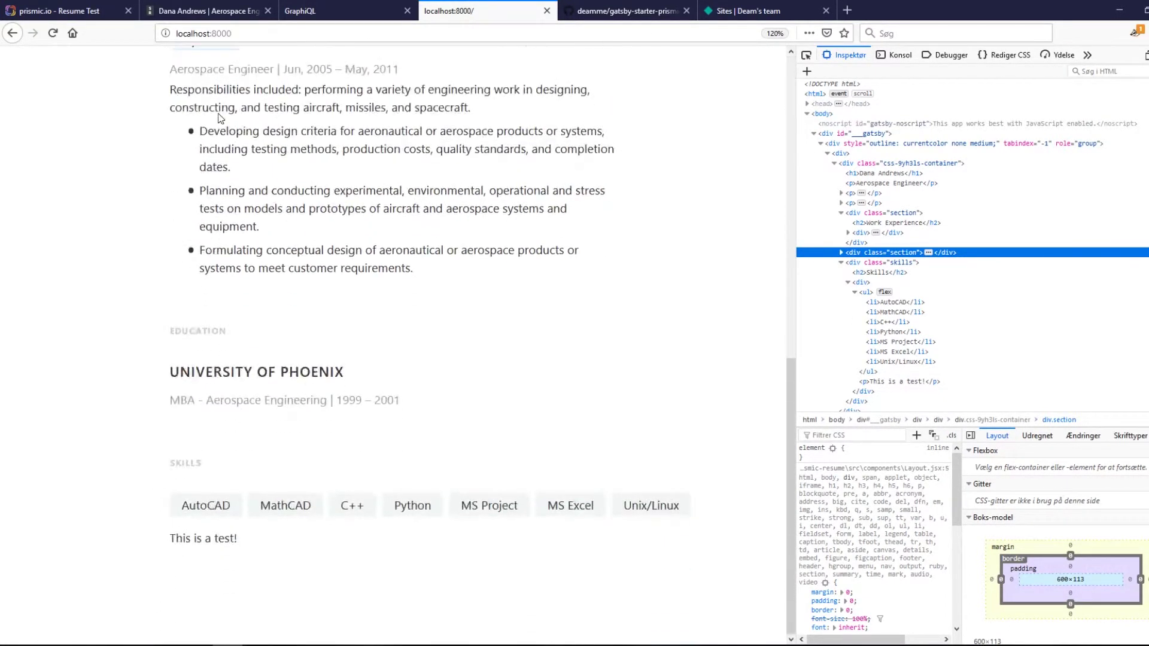
pyautogui.click(758, 13)
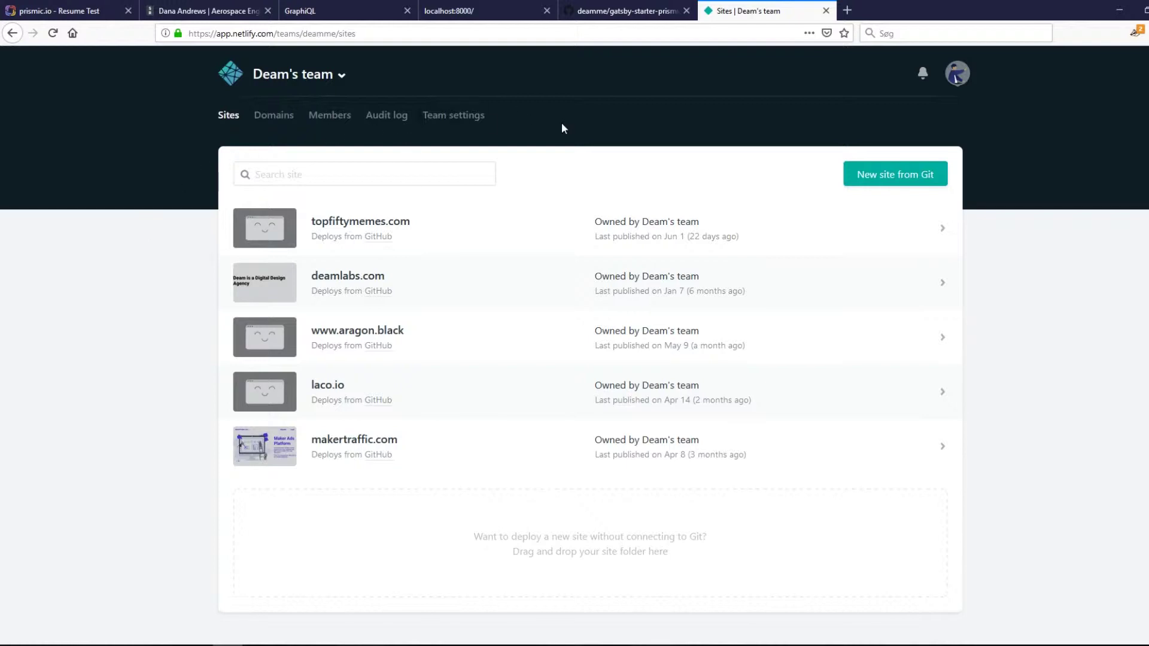
pyautogui.click(597, 14)
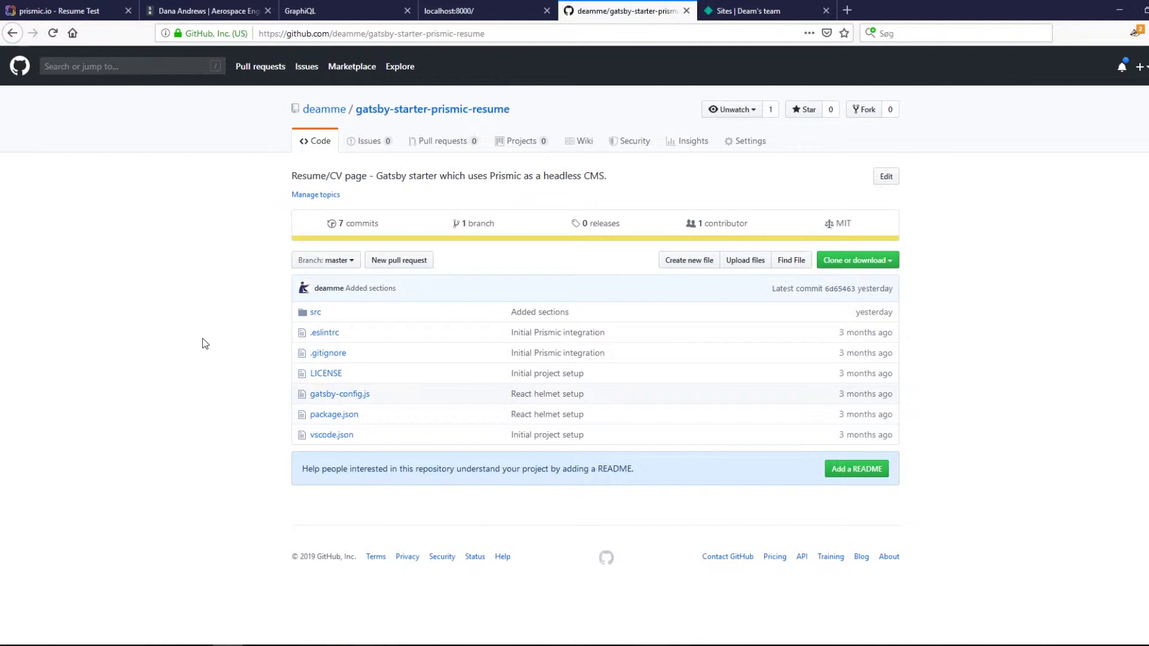
pyautogui.click(740, 16)
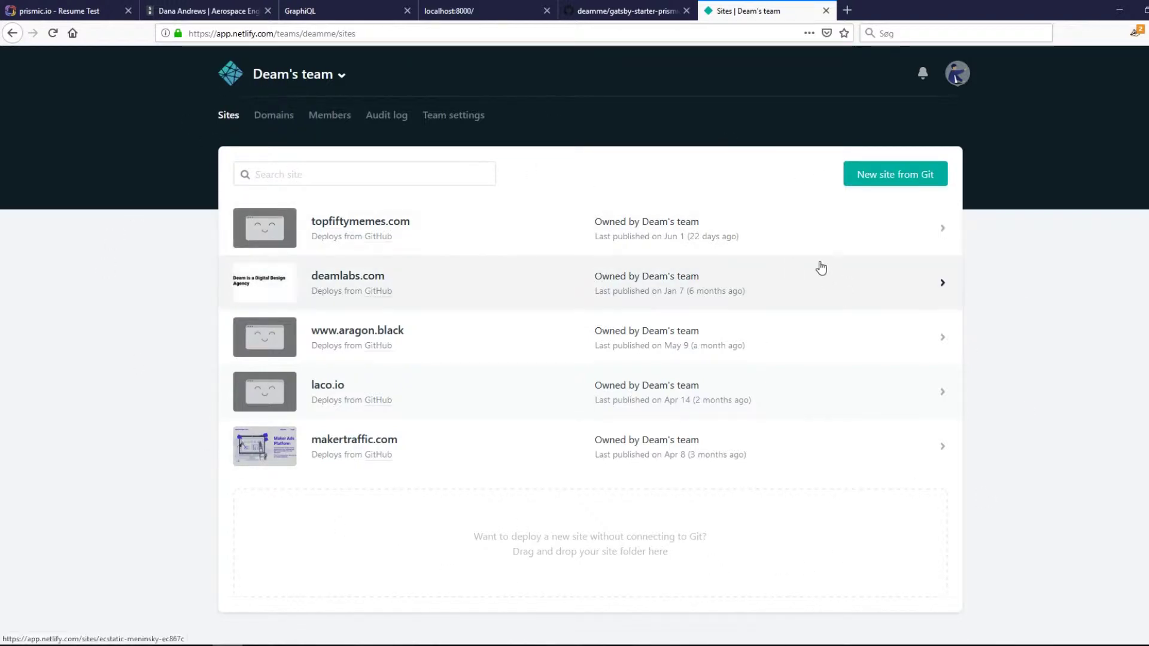
# Start a new site from Git and connect GitHub as the provider.
pyautogui.click(891, 178)
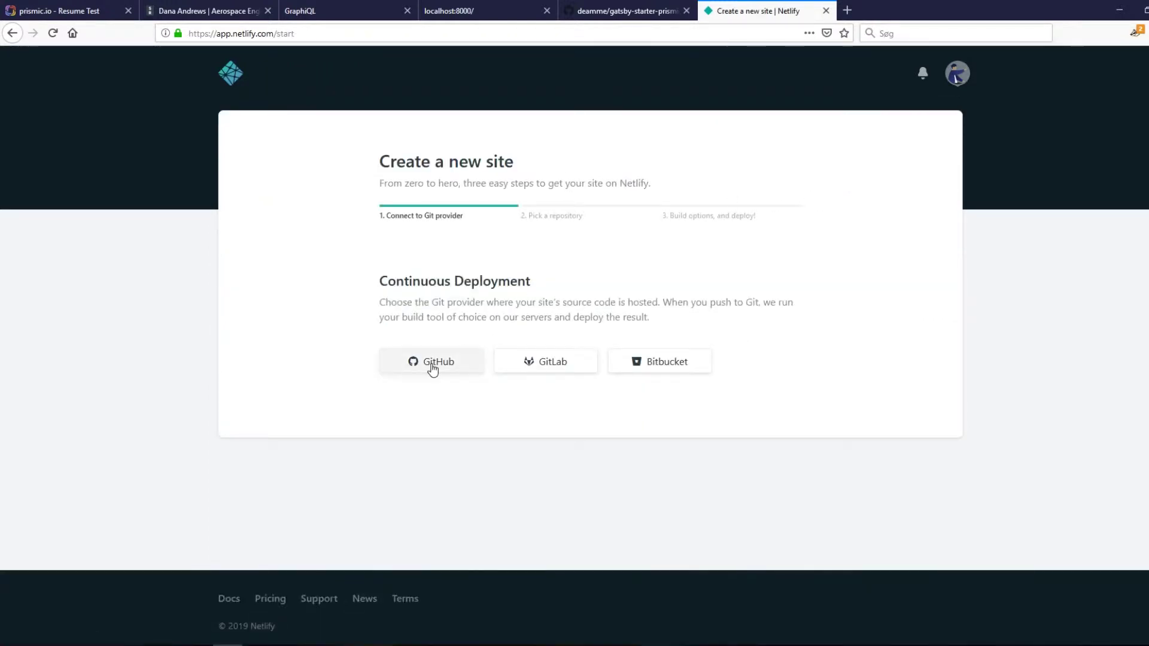
pyautogui.click(433, 364)
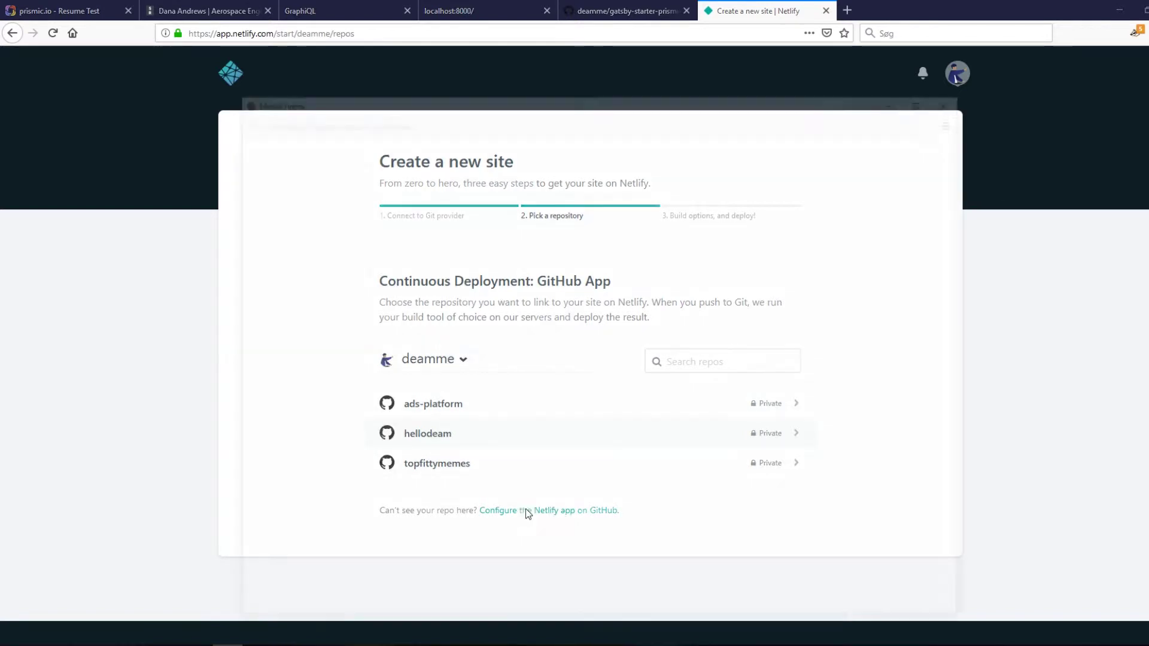
# Grant the Netlify GitHub app access to gatsby-starter-prismic-resume and save the settings.
pyautogui.click(525, 510)
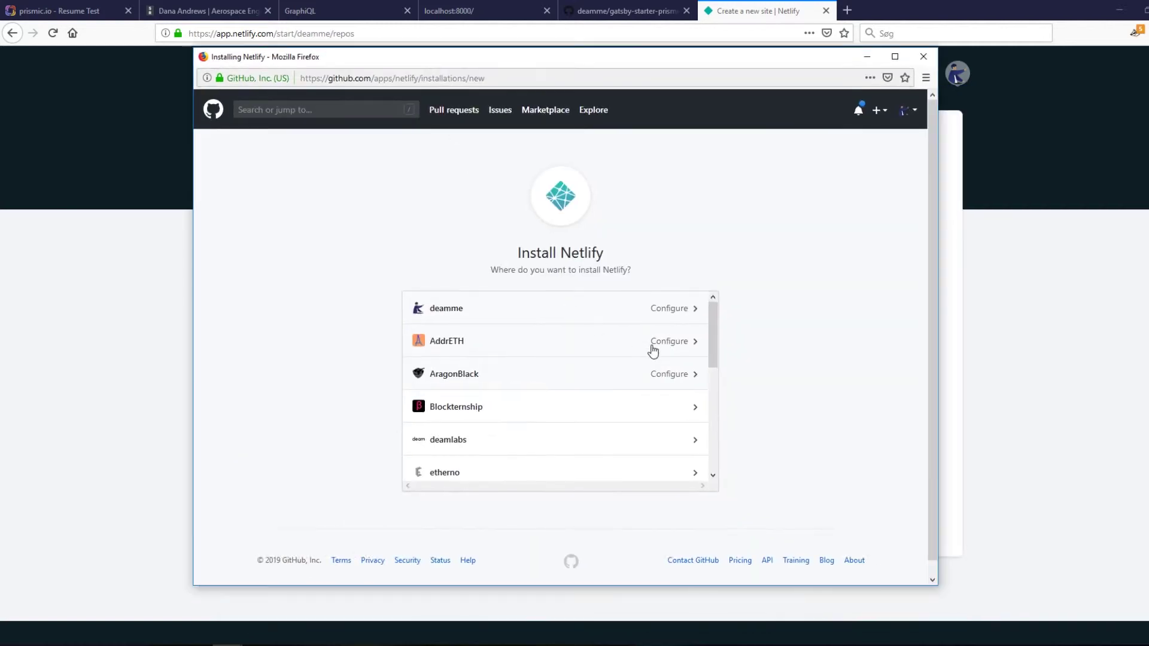
pyautogui.click(663, 309)
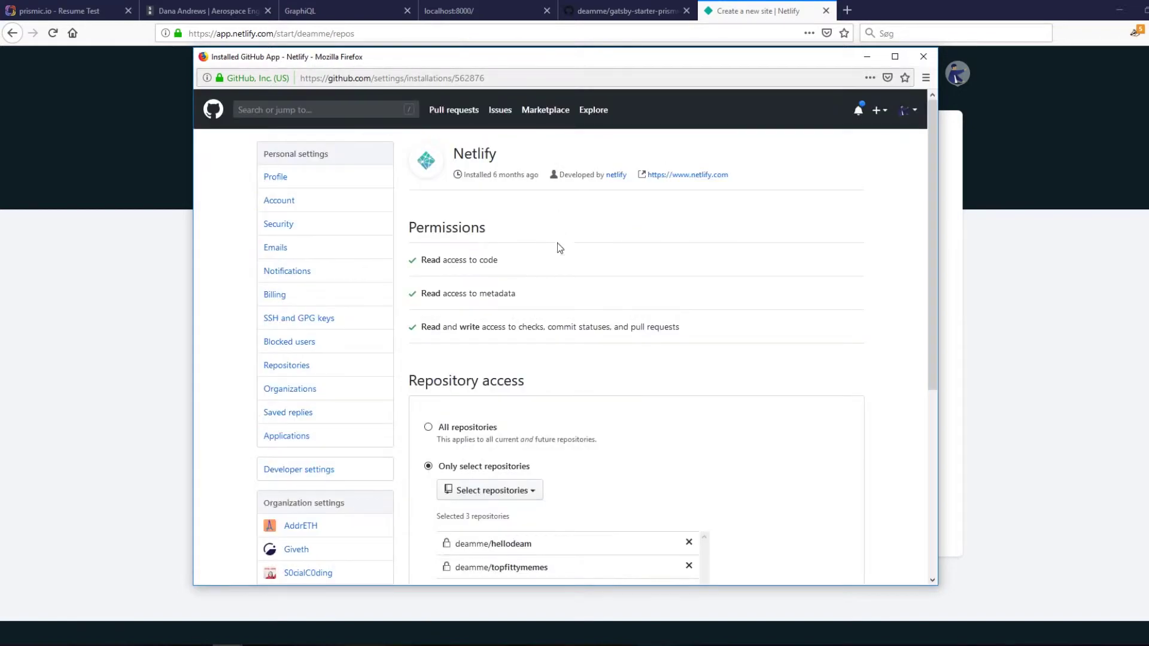
pyautogui.scroll(-5, 558, 267)
pyautogui.click(504, 366)
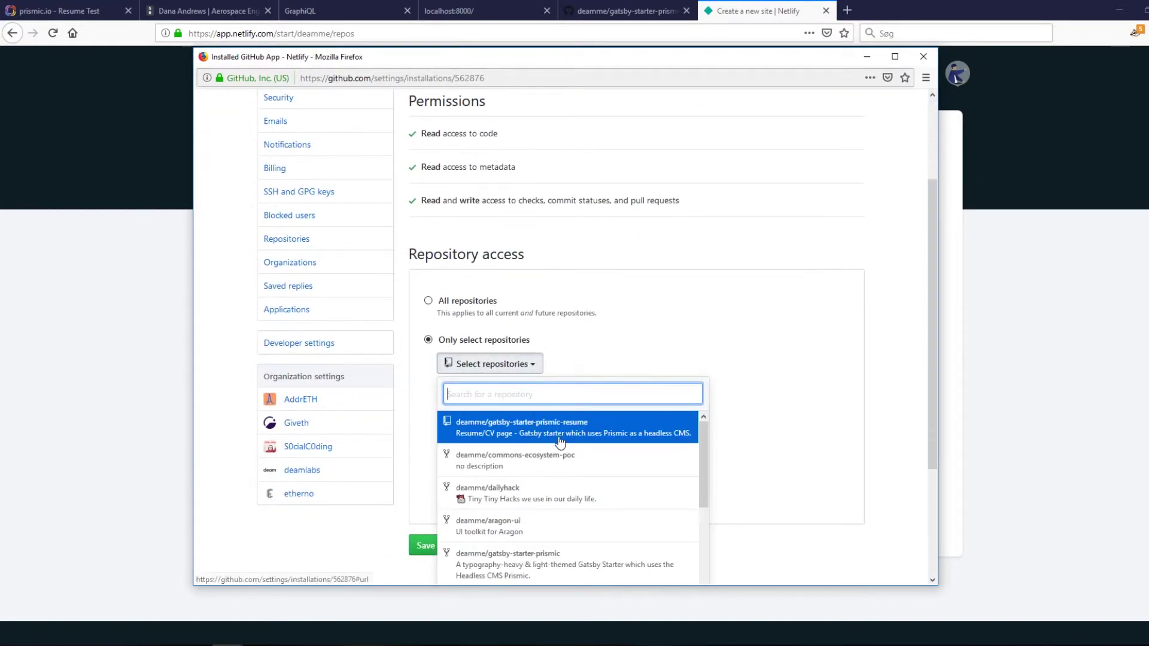
pyautogui.click(542, 425)
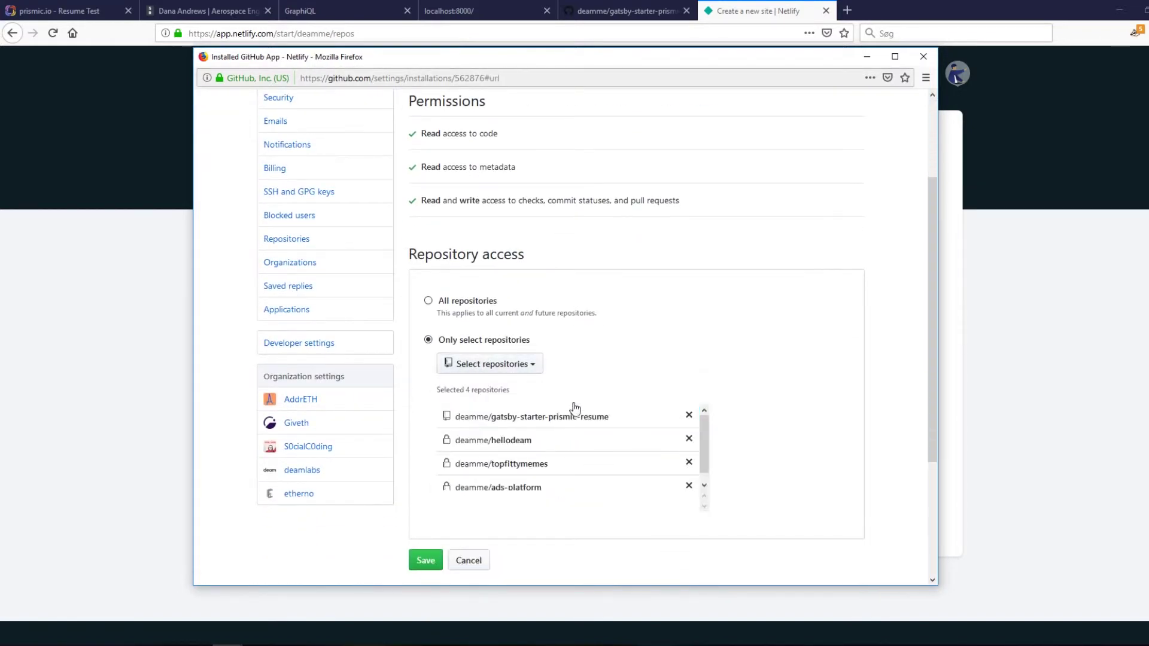
pyautogui.click(426, 561)
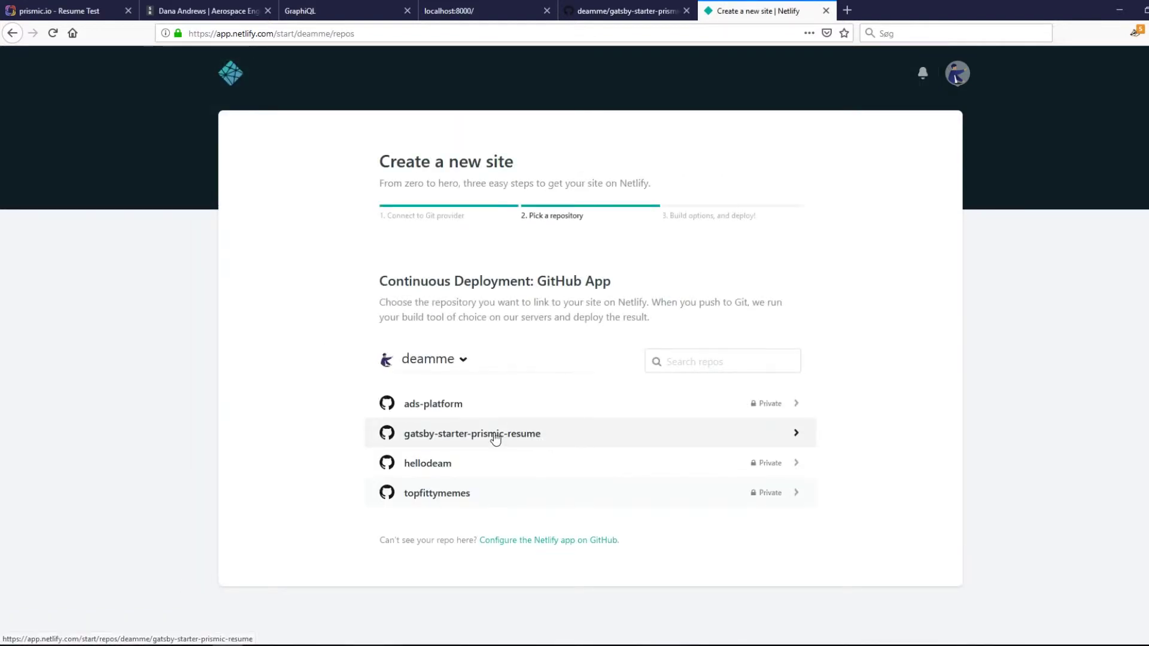
# Deploy gatsby-starter-prismic-resume from master with build command gatsby build, publishing public/.
pyautogui.click(513, 435)
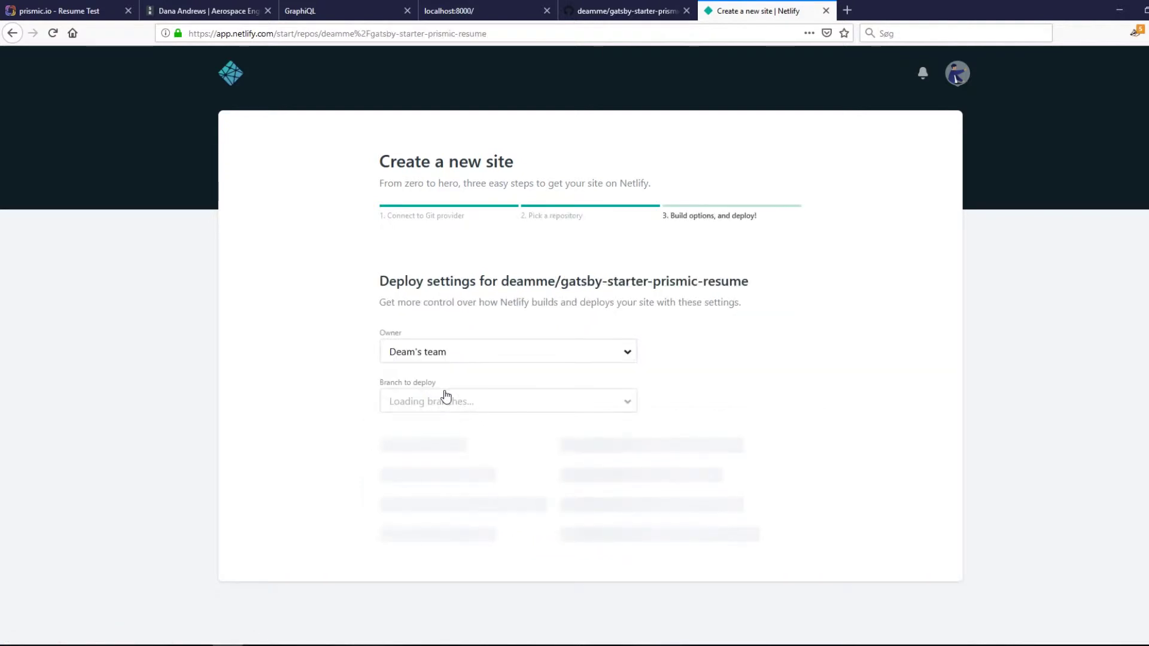
pyautogui.scroll(-2, 363, 385)
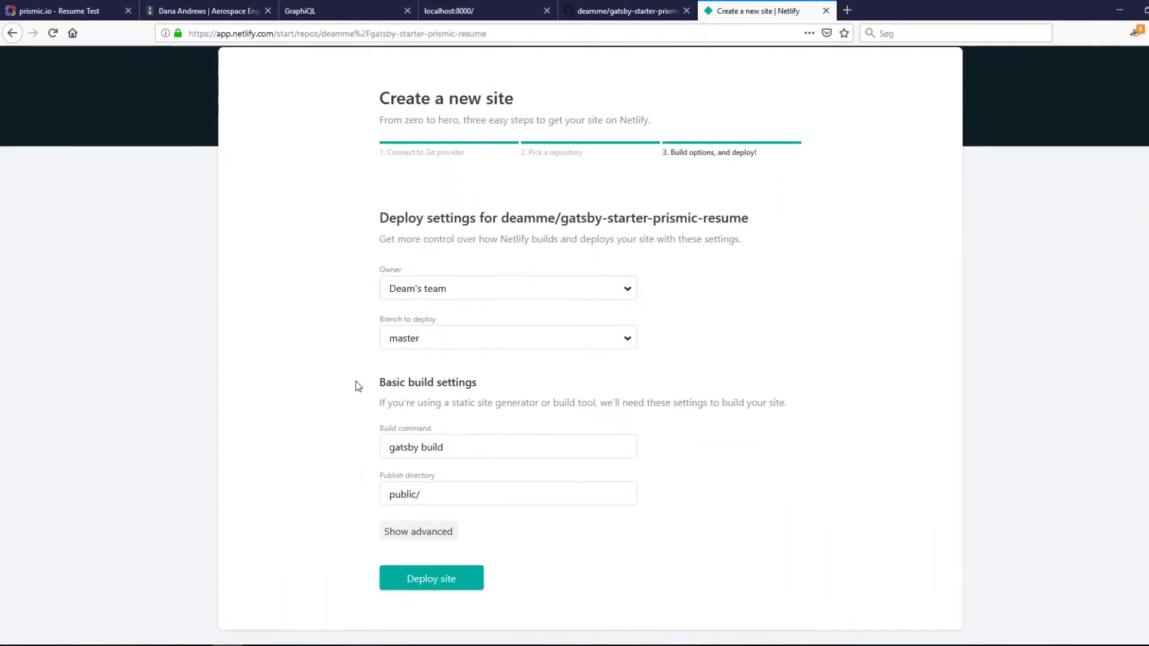
pyautogui.scroll(-2, 359, 379)
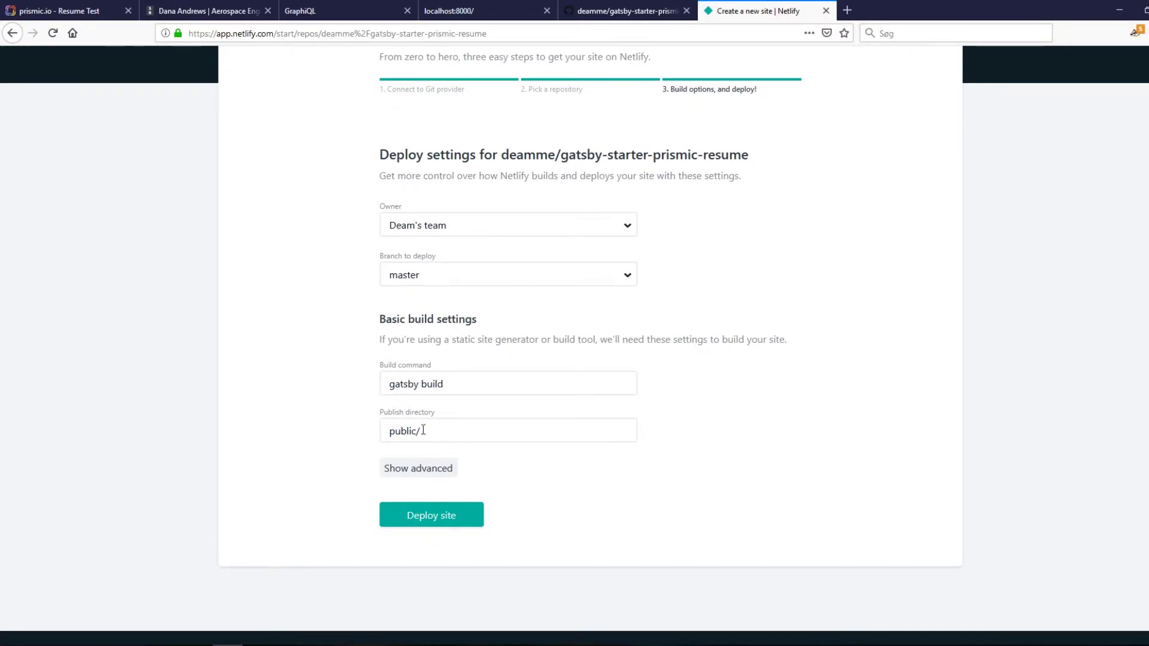
pyautogui.click(444, 431)
pyautogui.click(311, 435)
pyautogui.scroll(3, 331, 468)
pyautogui.scroll(-4, 331, 470)
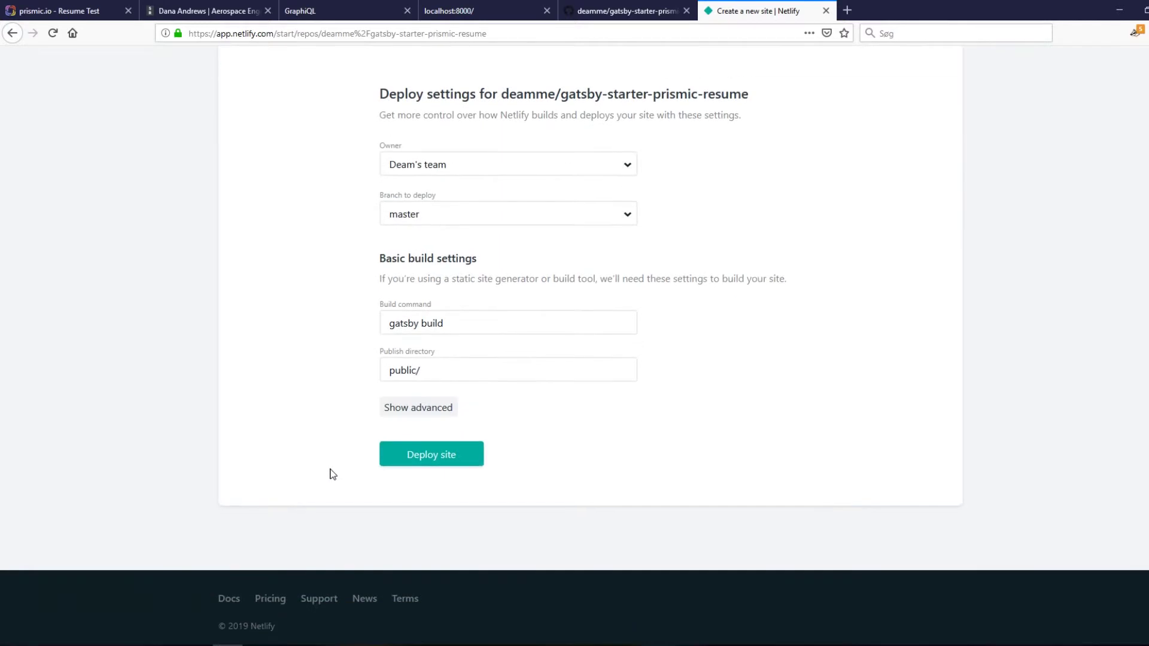
pyautogui.scroll(1, 344, 491)
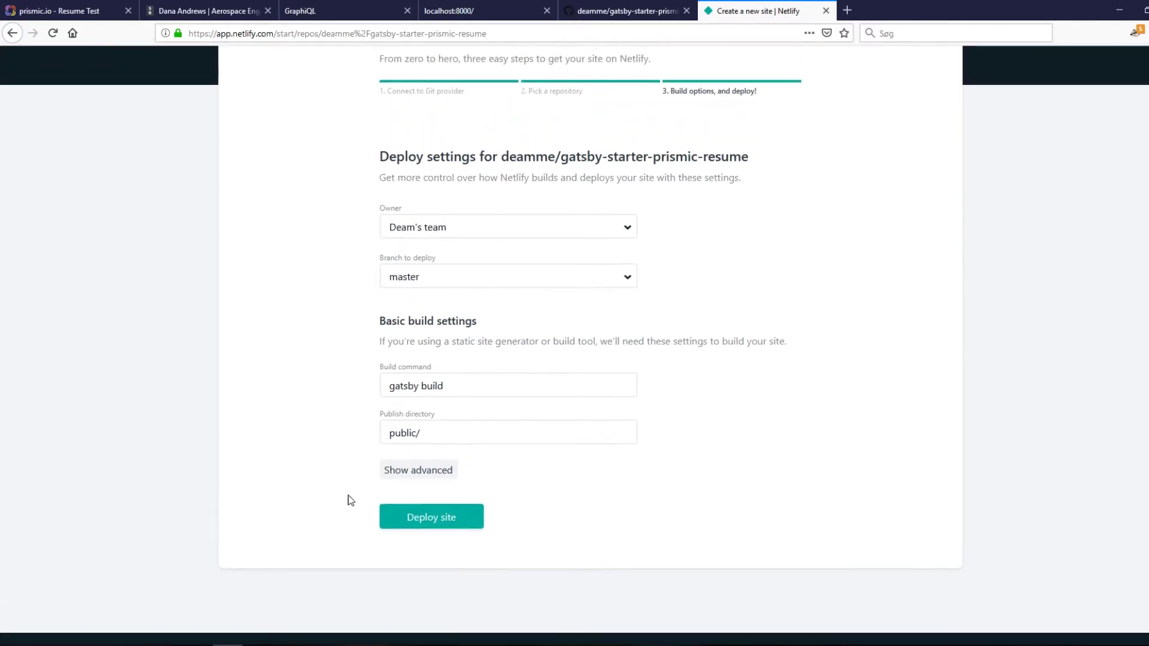
pyautogui.click(446, 522)
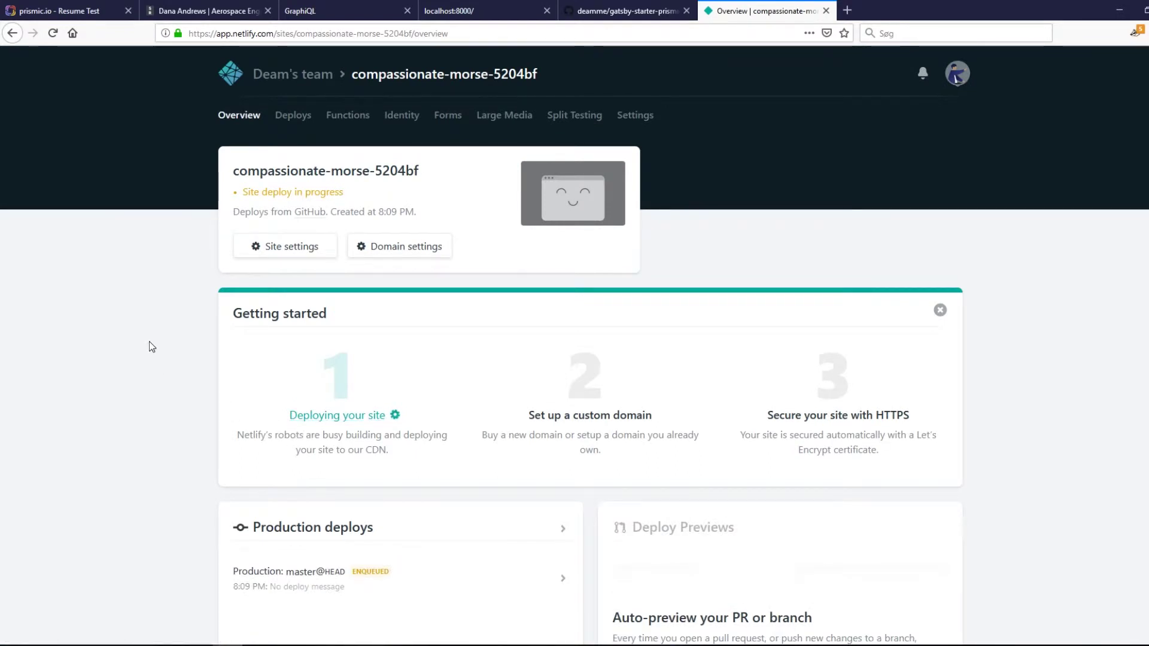
# Scroll the failed deploy log to the GraphQL error: unknown field 'primary' in src/pages/index.jsx.
pyautogui.scroll(-1, 165, 344)
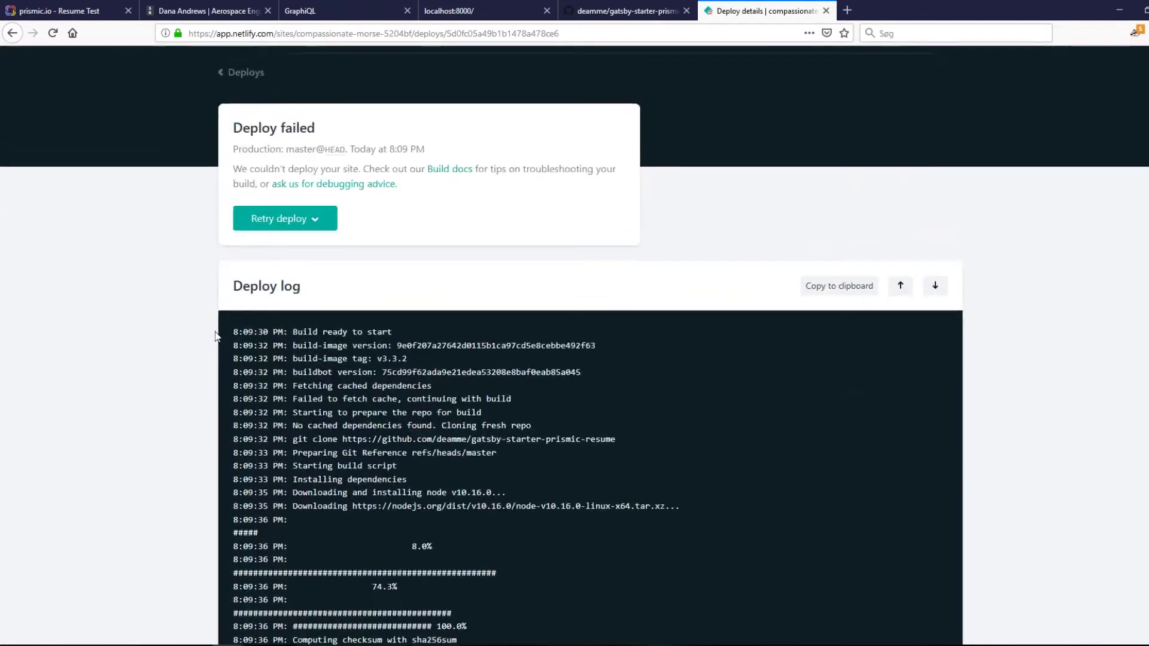
pyautogui.scroll(1, 214, 331)
pyautogui.scroll(-15, 215, 332)
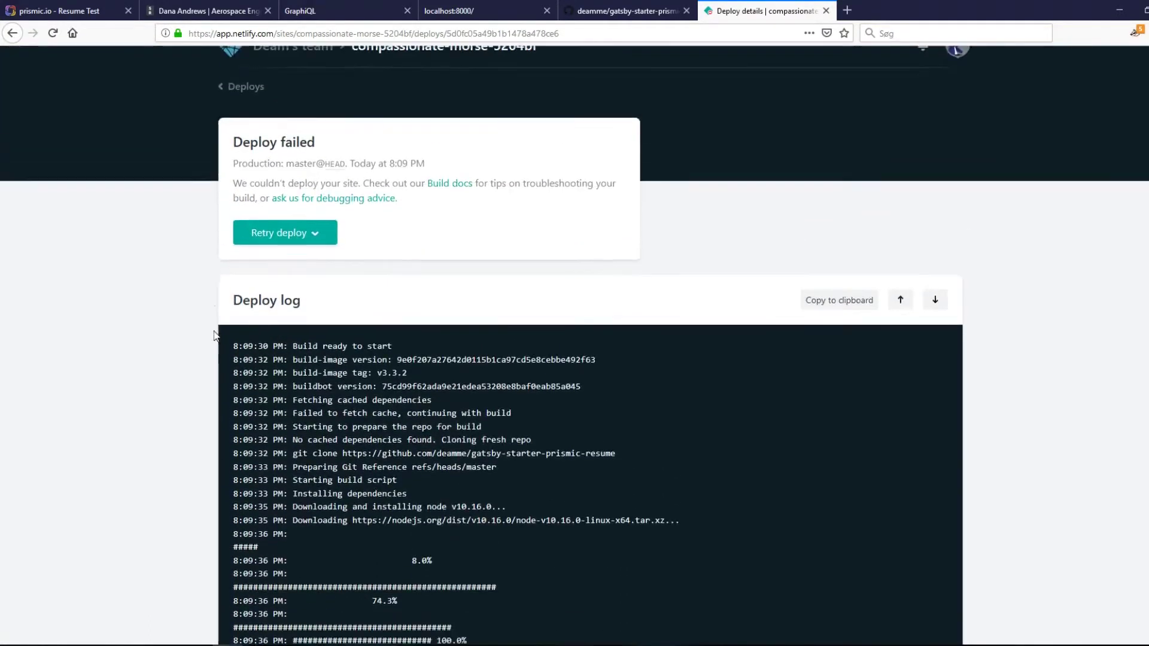
pyautogui.scroll(-5, 215, 337)
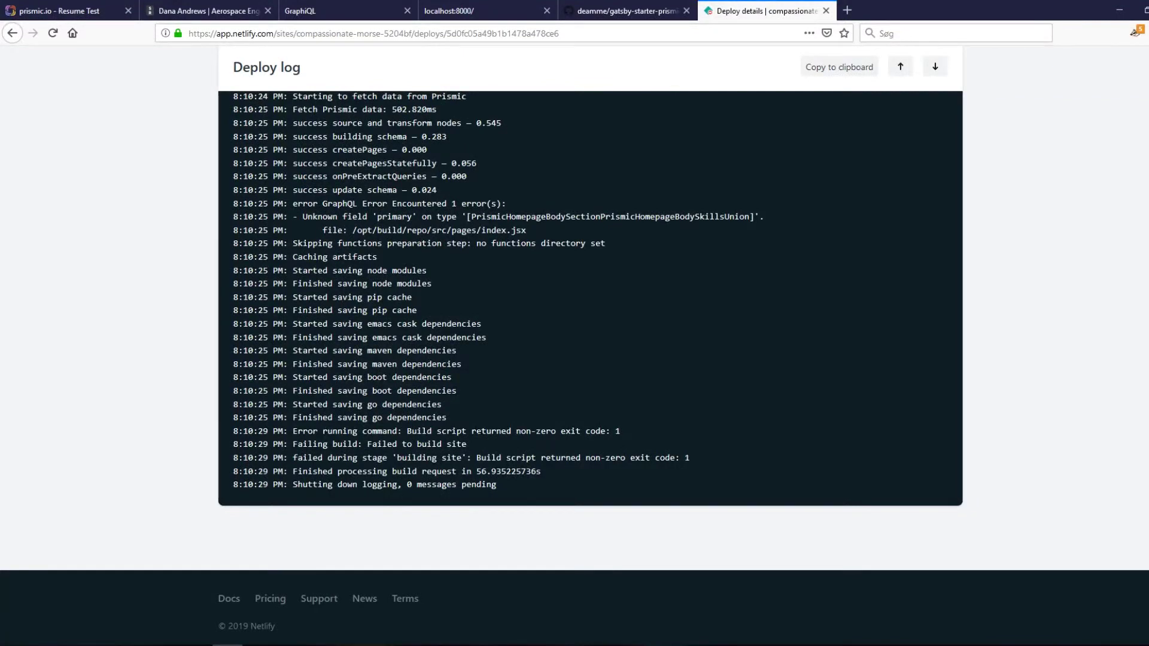
pyautogui.scroll(2, 463, 458)
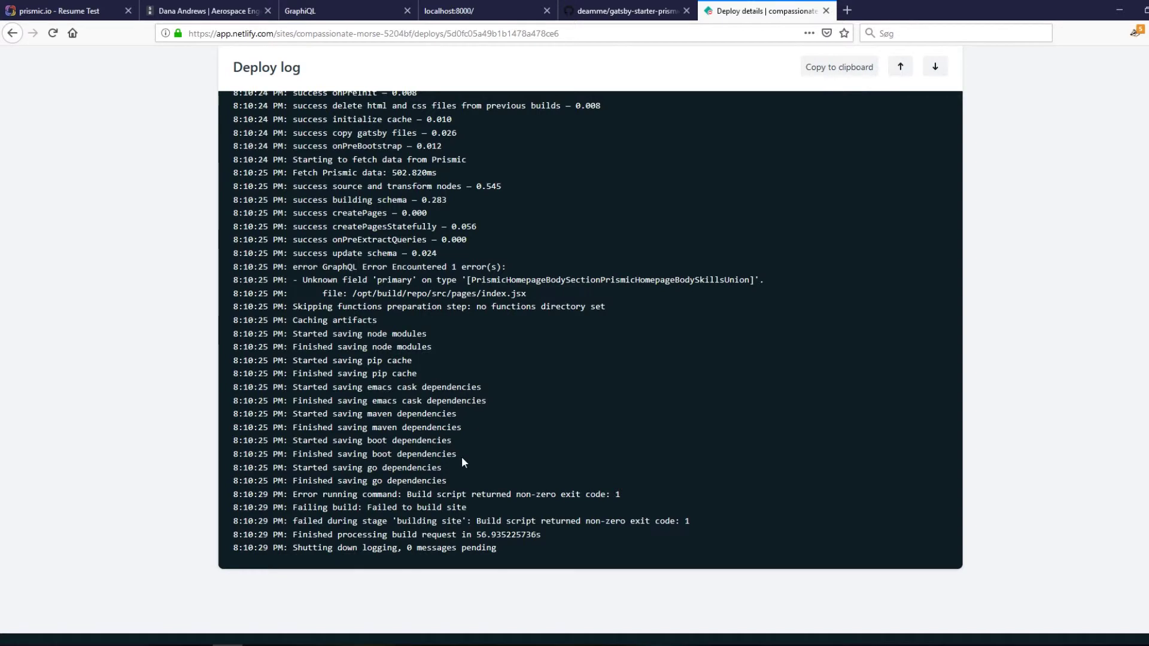
pyautogui.scroll(2, 461, 457)
pyautogui.scroll(2, 461, 456)
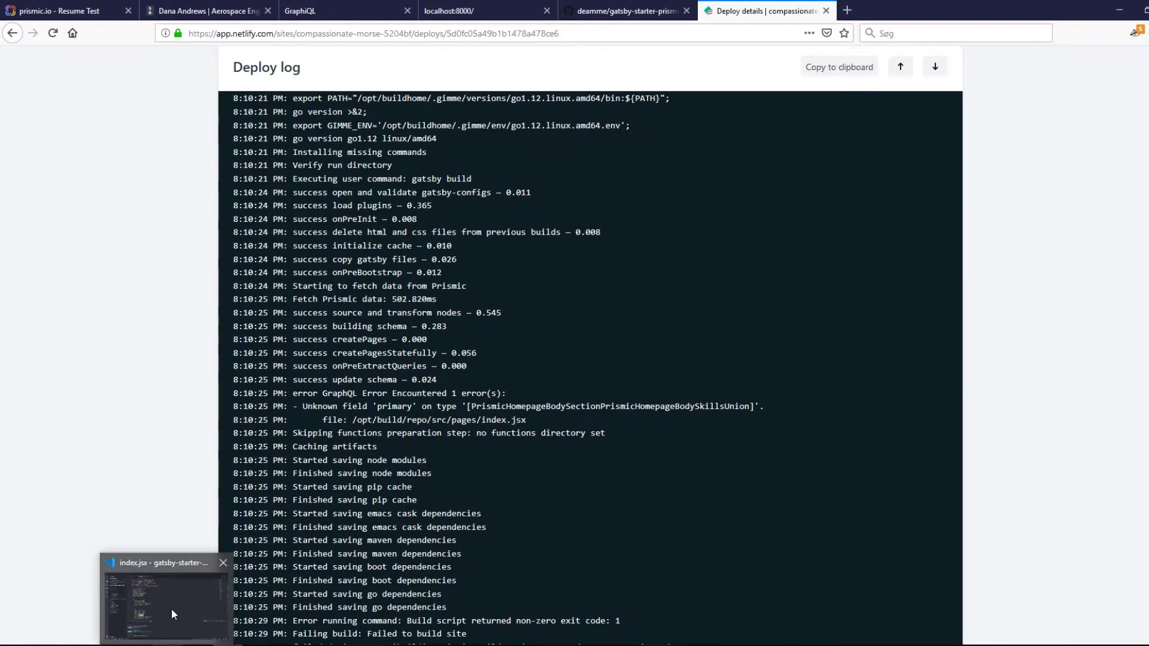
# Review index.jsx in the editor, then open the building deploy's details and log in Netlify.
pyautogui.click(171, 608)
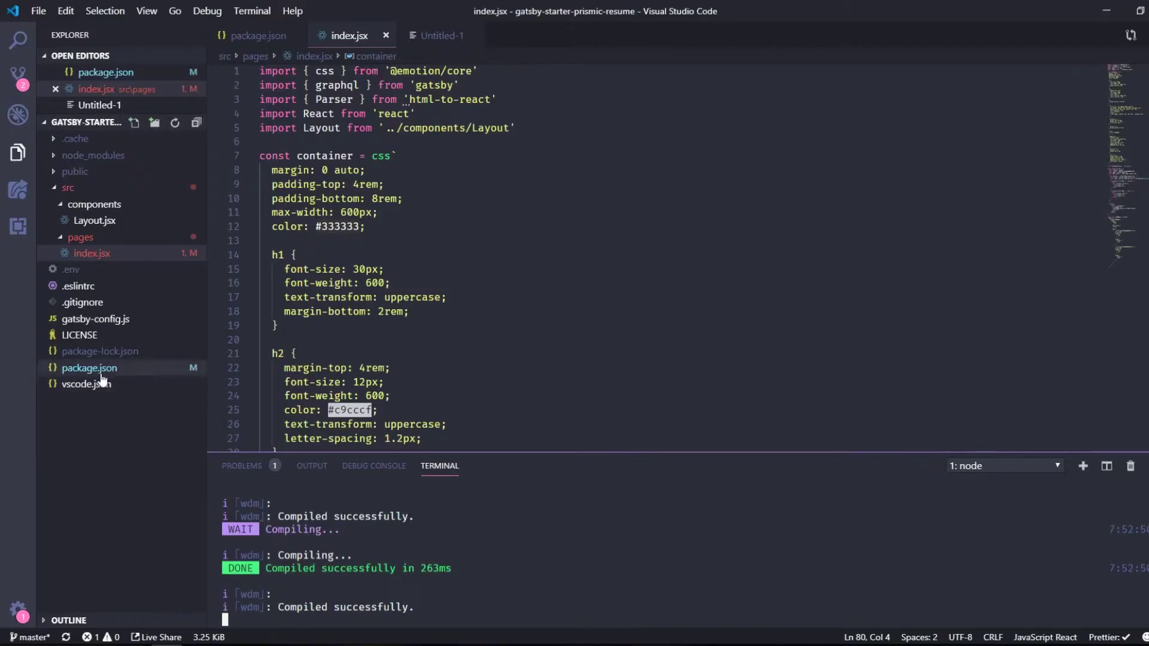
pyautogui.scroll(-4, 542, 310)
pyautogui.scroll(-20, 542, 311)
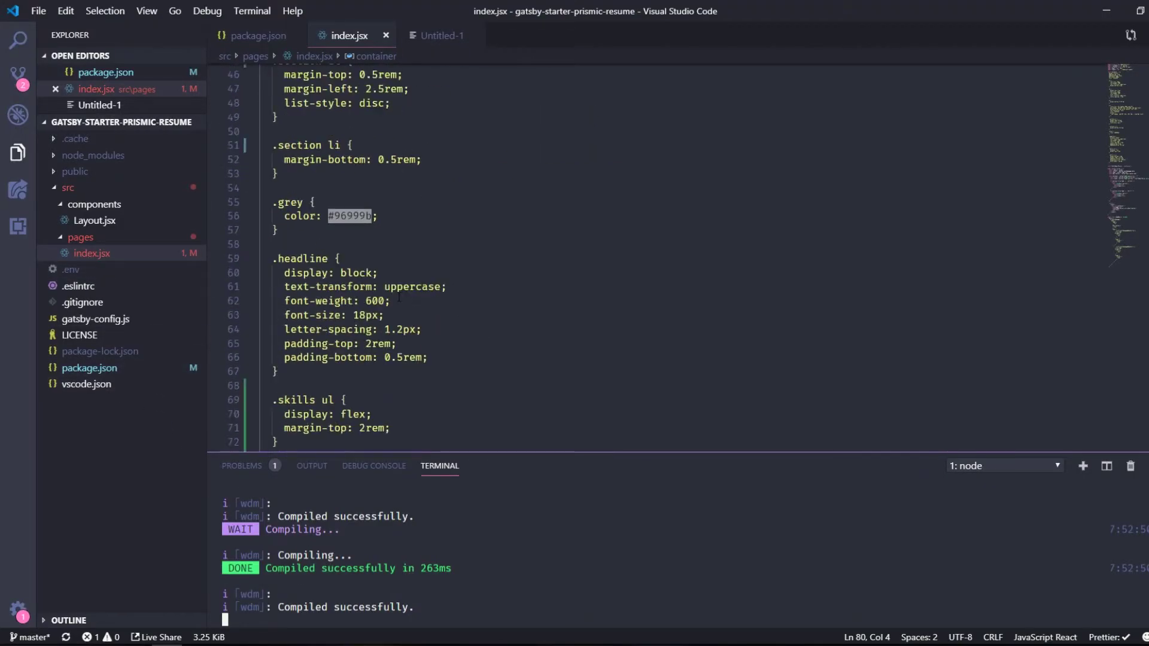
pyautogui.scroll(-5, 398, 294)
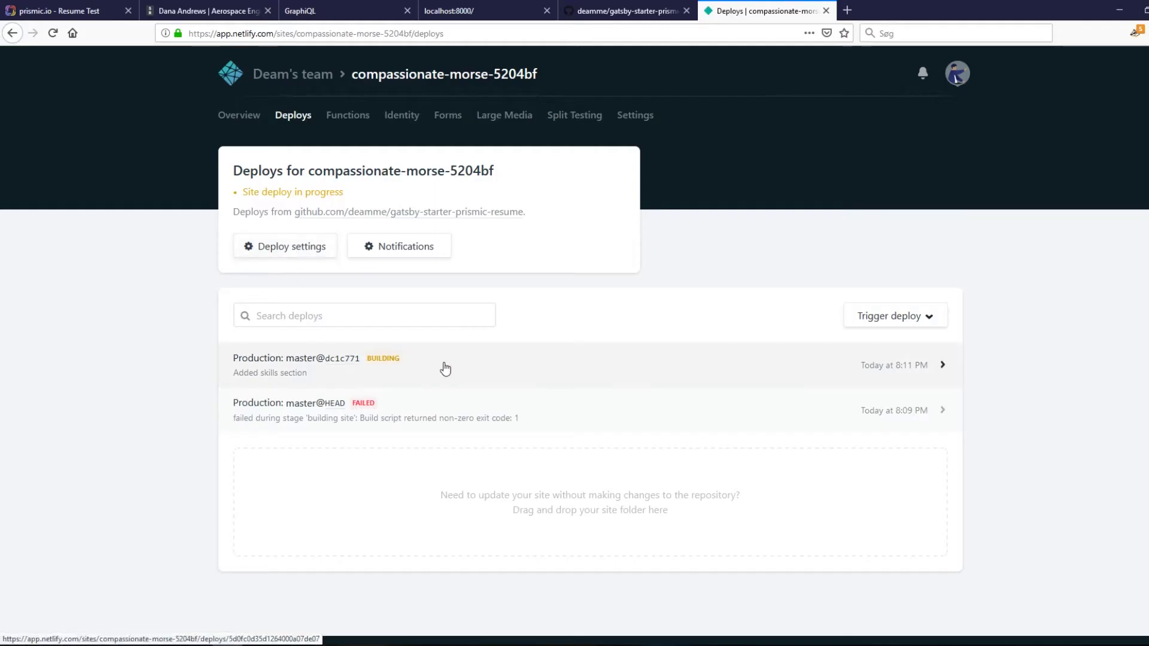
pyautogui.click(441, 365)
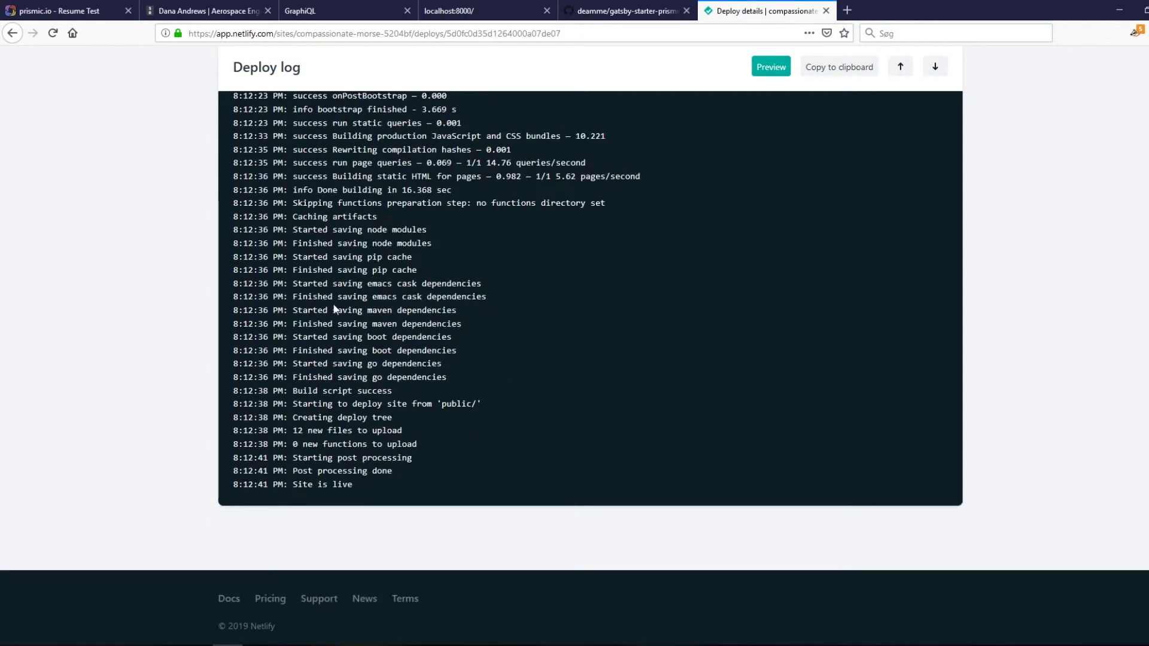
# Preview the published dc1c771 deploy's resume site in a new tab.
pyautogui.scroll(10, 652, 327)
pyautogui.scroll(15, 618, 259)
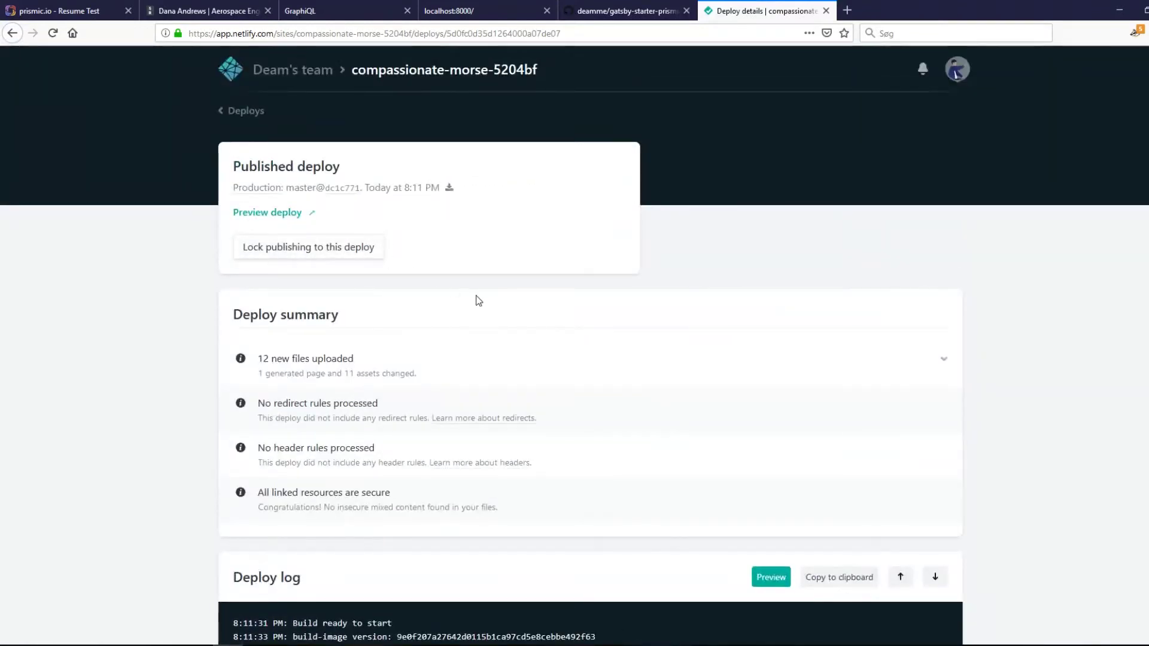
pyautogui.scroll(-3, 598, 347)
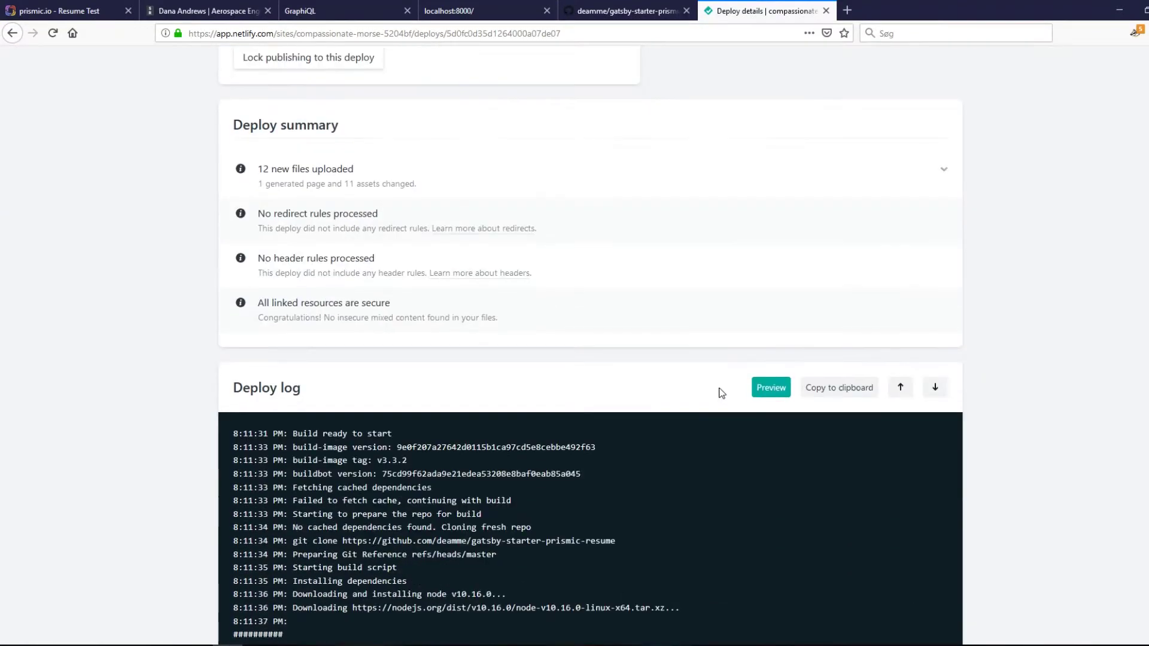
pyautogui.click(768, 390)
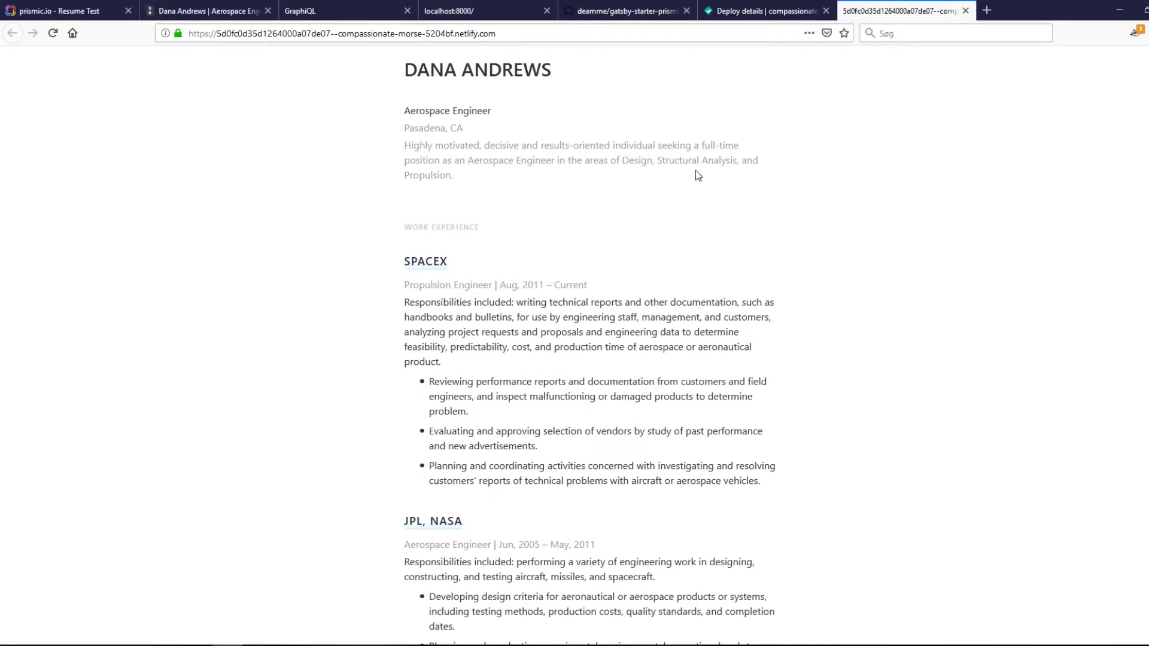
pyautogui.scroll(-5, 695, 174)
# Return to the deploy details, then back to the site's Deploys list.
pyautogui.click(759, 10)
pyautogui.scroll(-4, 677, 192)
pyautogui.scroll(10, 654, 205)
pyautogui.hotkey('alt', 'Left')
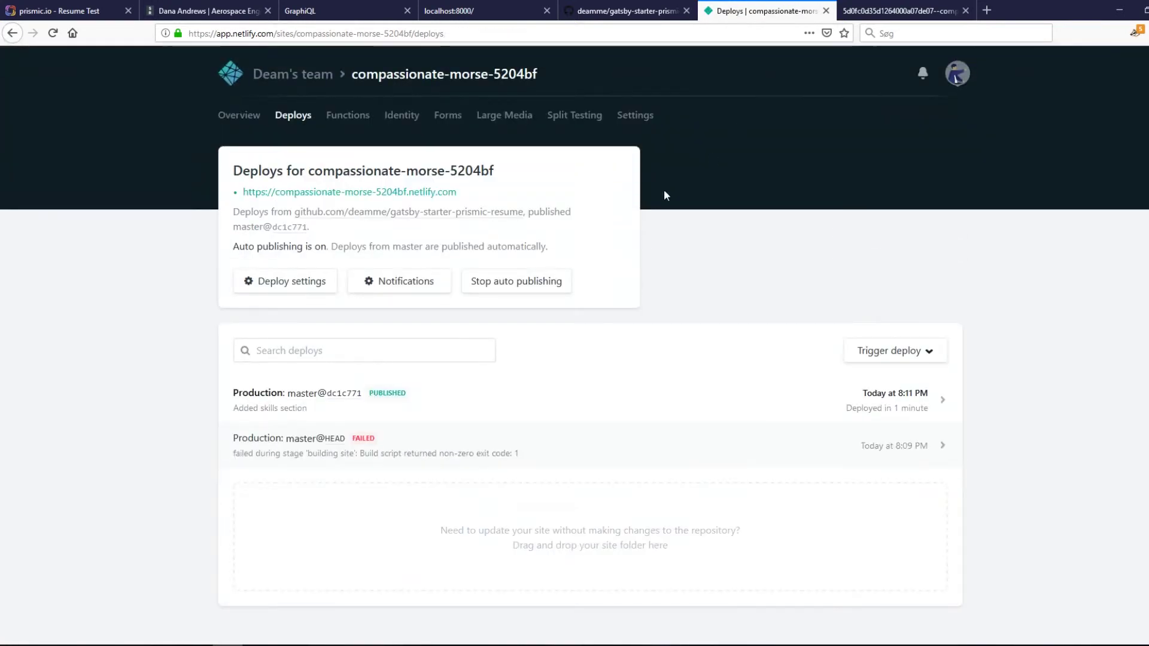
# Go to the site's Build & deploy settings.
pyautogui.click(635, 114)
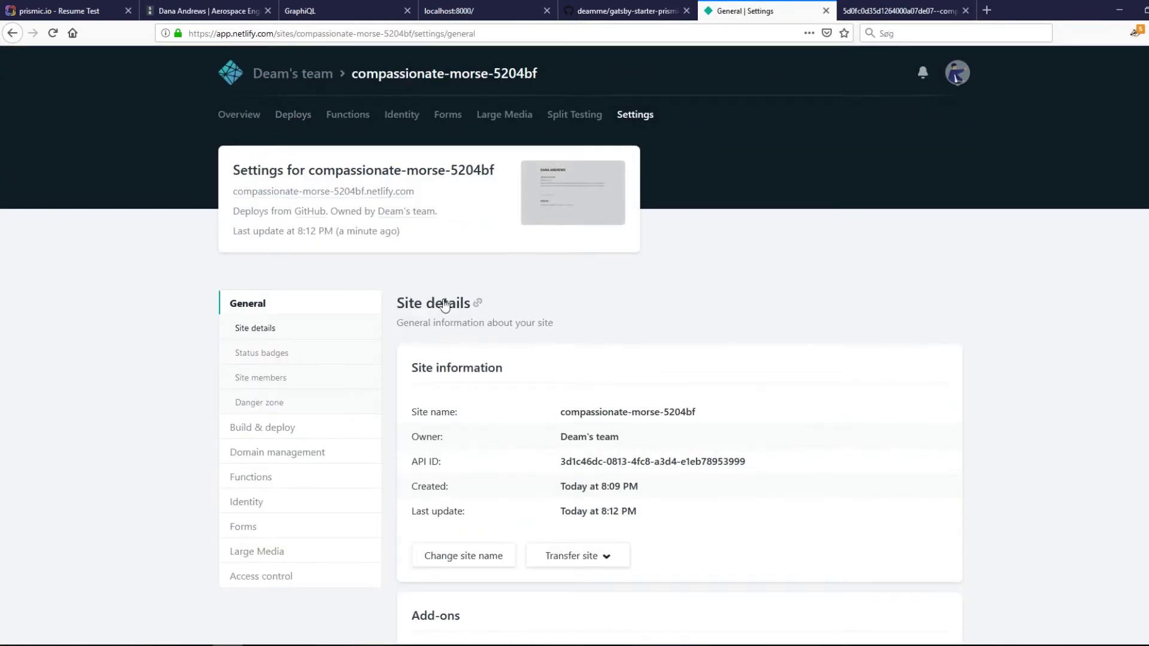
pyautogui.scroll(-3, 444, 305)
pyautogui.scroll(5, 395, 265)
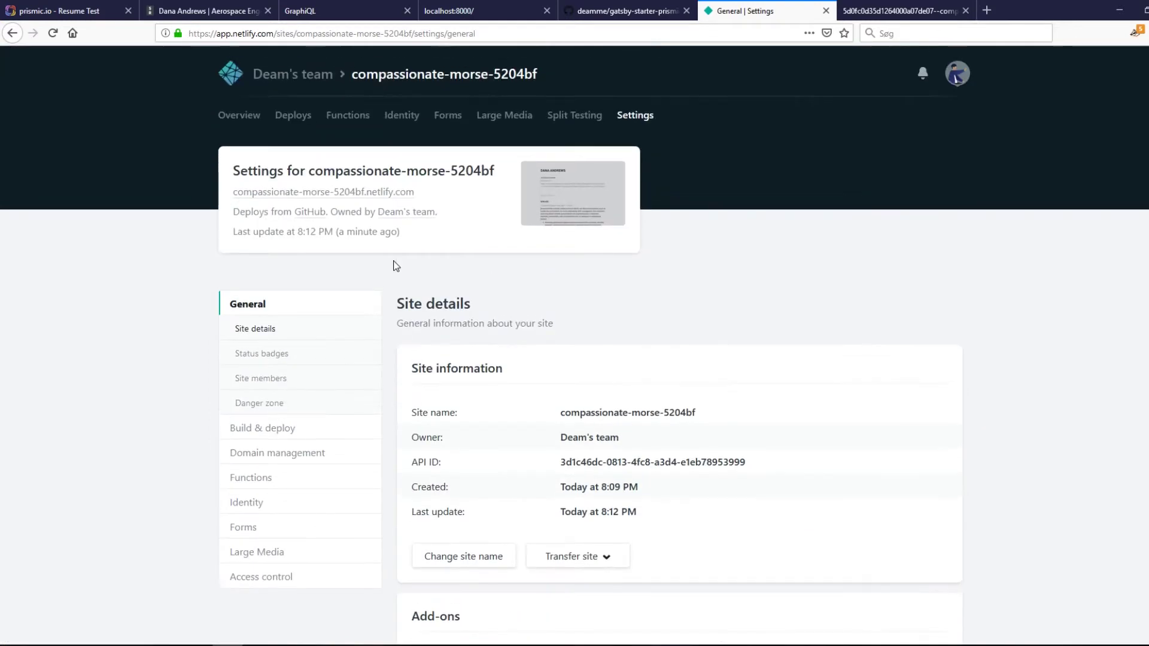
pyautogui.scroll(-3, 410, 312)
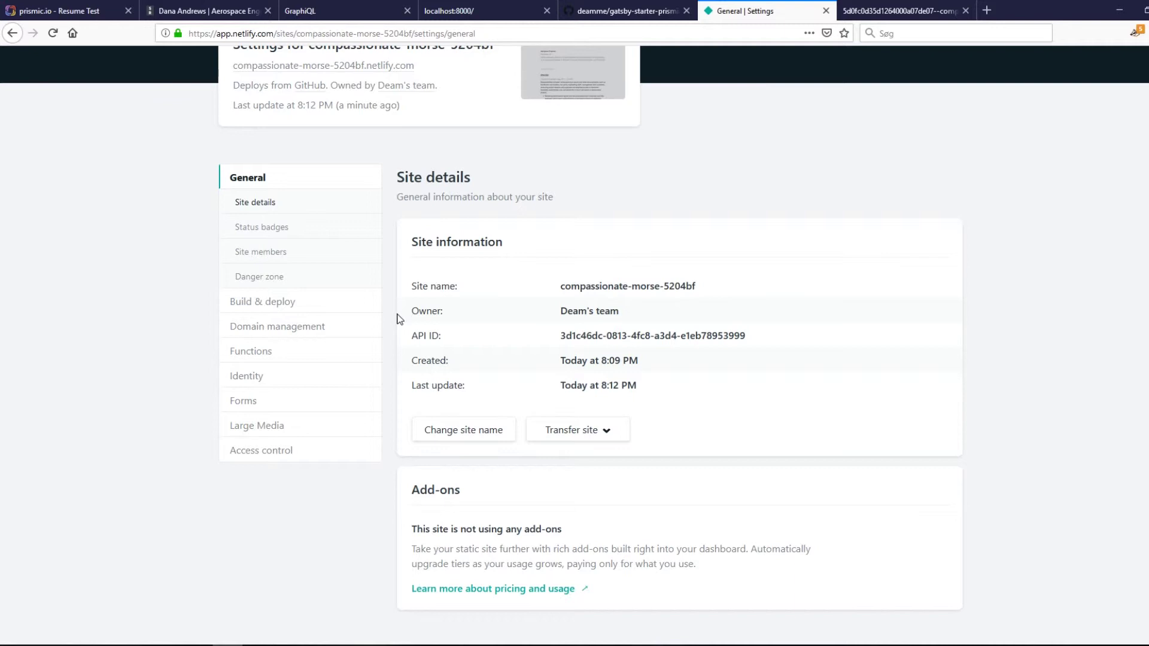
pyautogui.scroll(3, 400, 319)
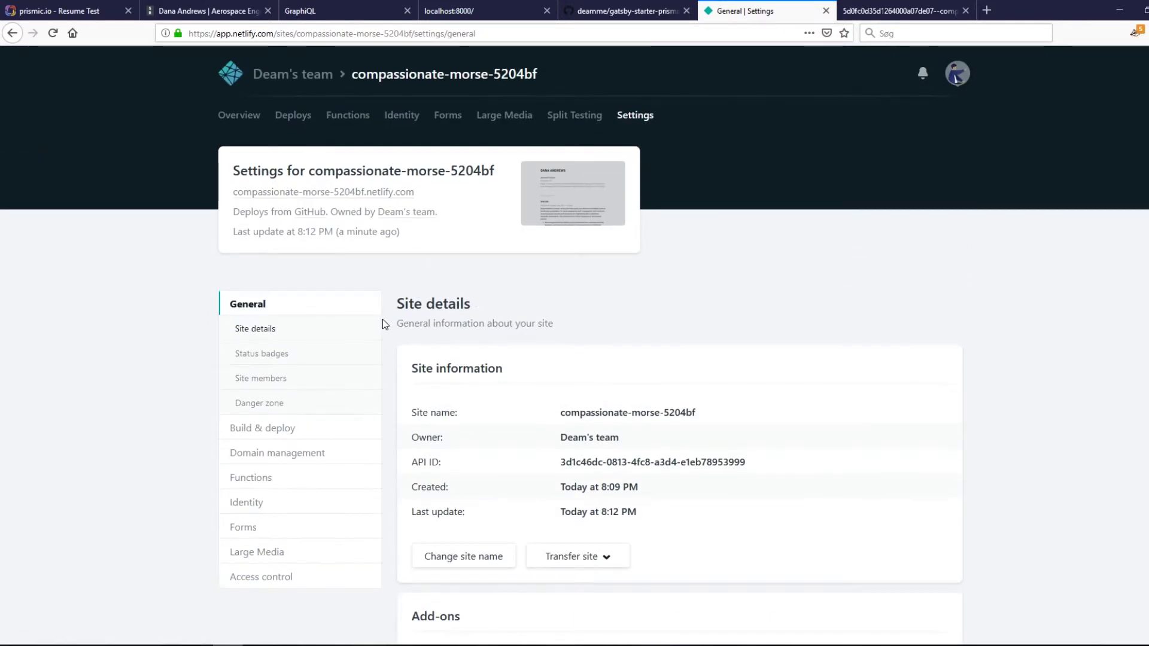
pyautogui.scroll(-2, 385, 324)
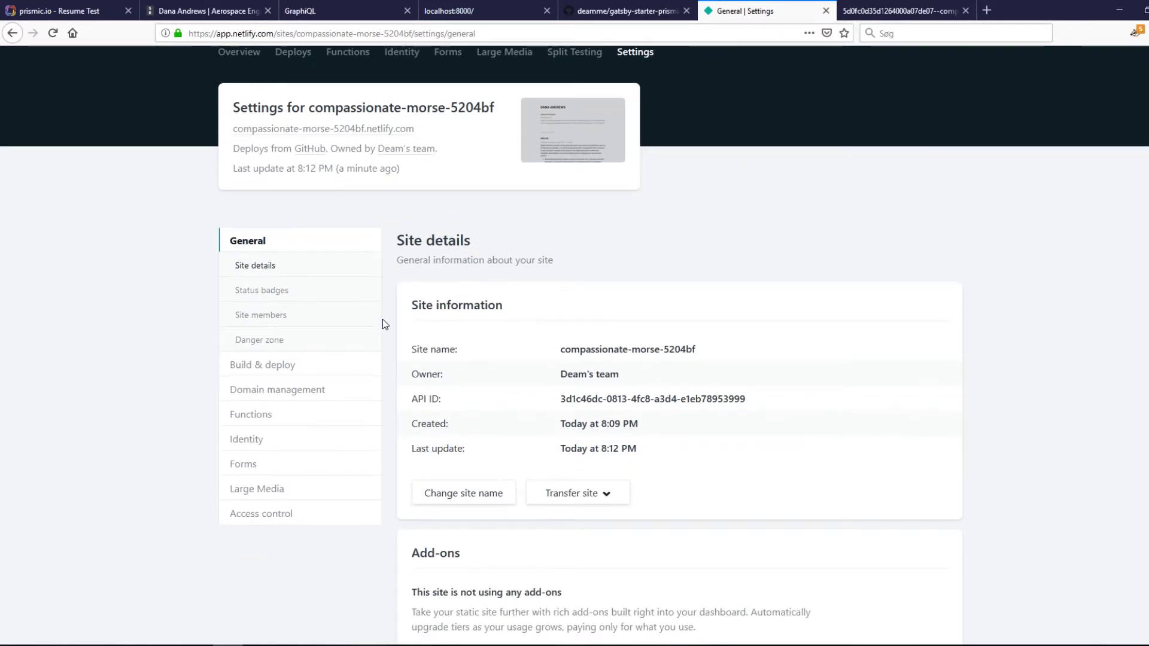
pyautogui.scroll(-6, 385, 323)
pyautogui.click(297, 225)
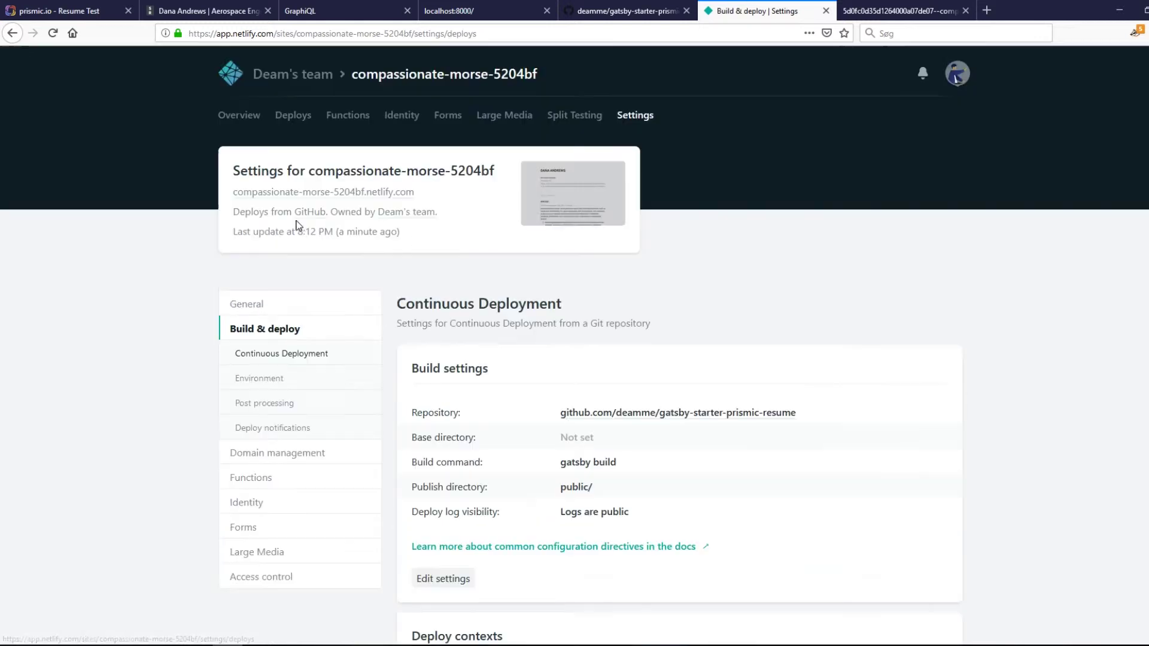
# Add a build hook named Prismic for the master branch and save it.
pyautogui.scroll(-5, 400, 330)
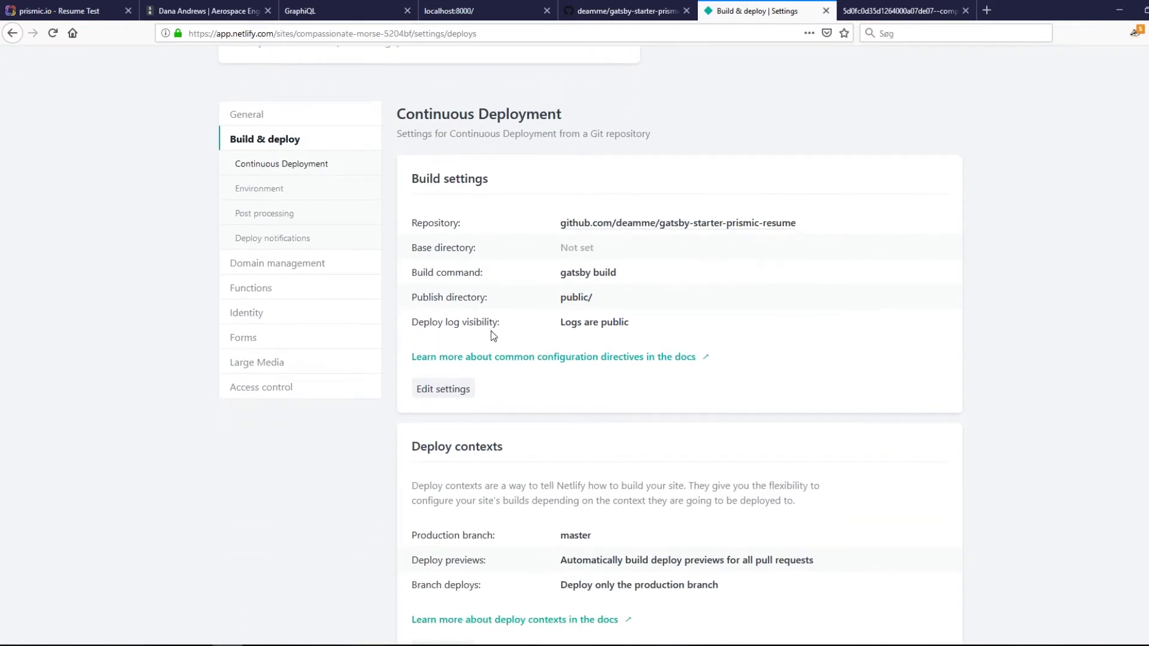
pyautogui.scroll(-5, 486, 365)
pyautogui.scroll(-7, 390, 344)
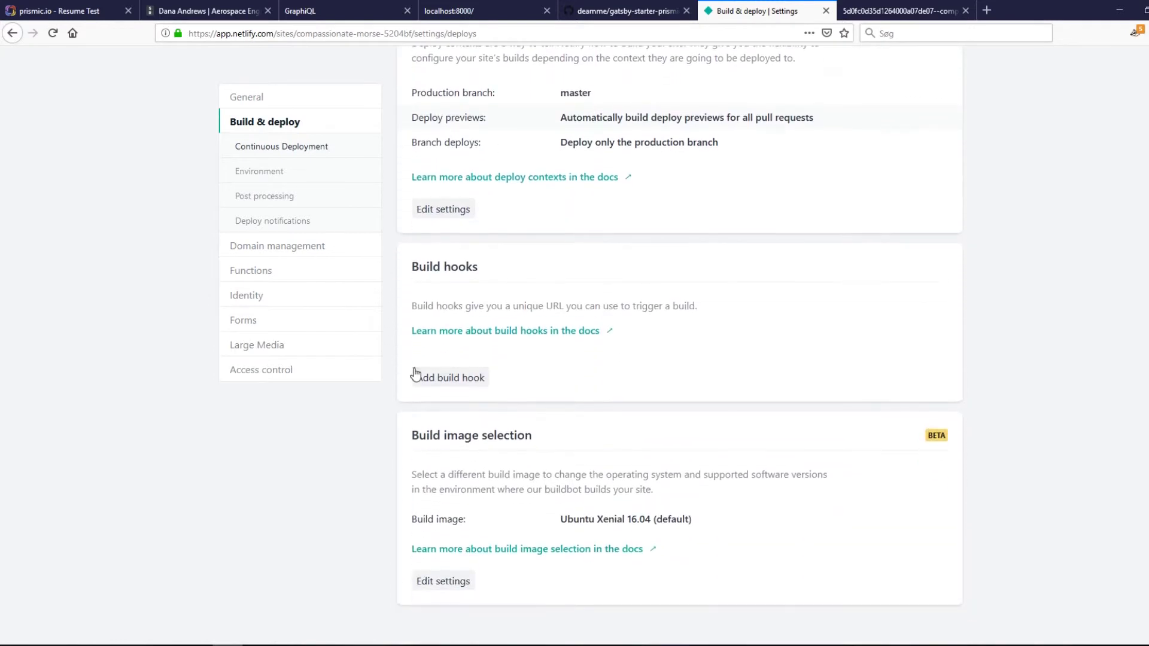
pyautogui.click(450, 382)
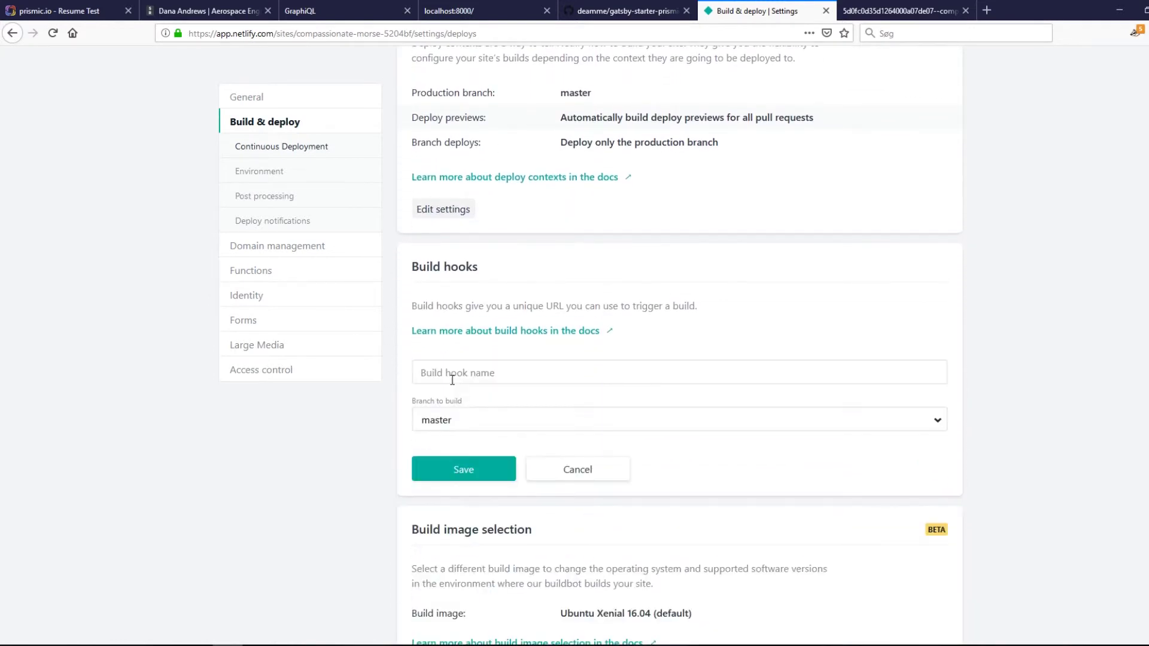
pyautogui.click(497, 372)
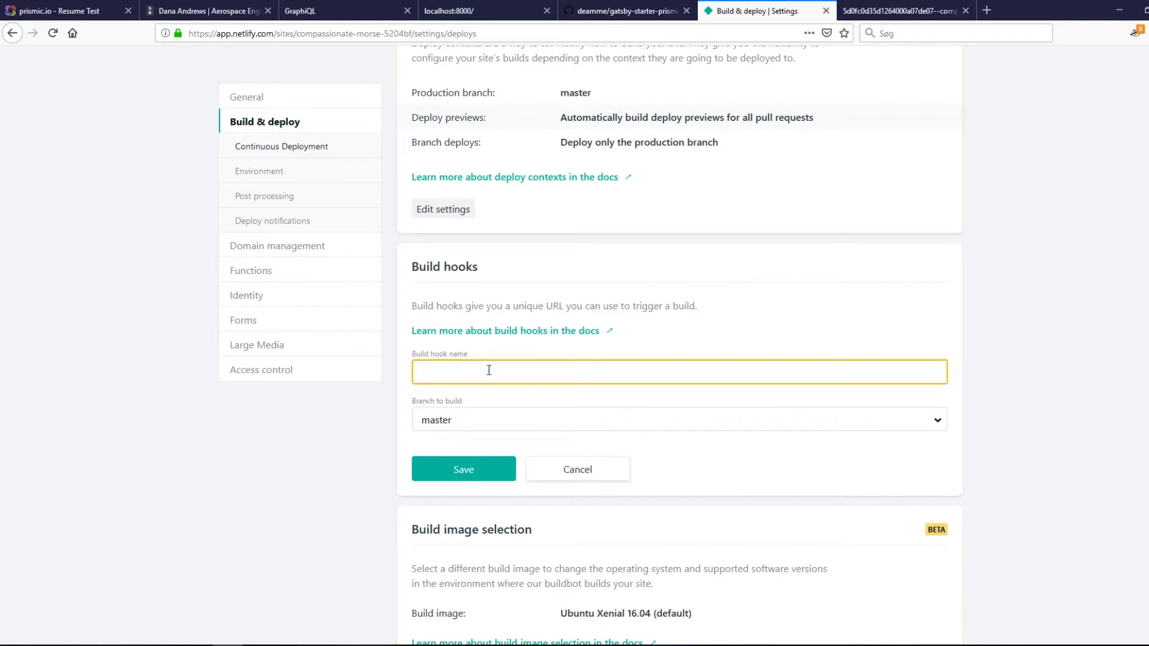
pyautogui.write('Prismic')
pyautogui.click(457, 469)
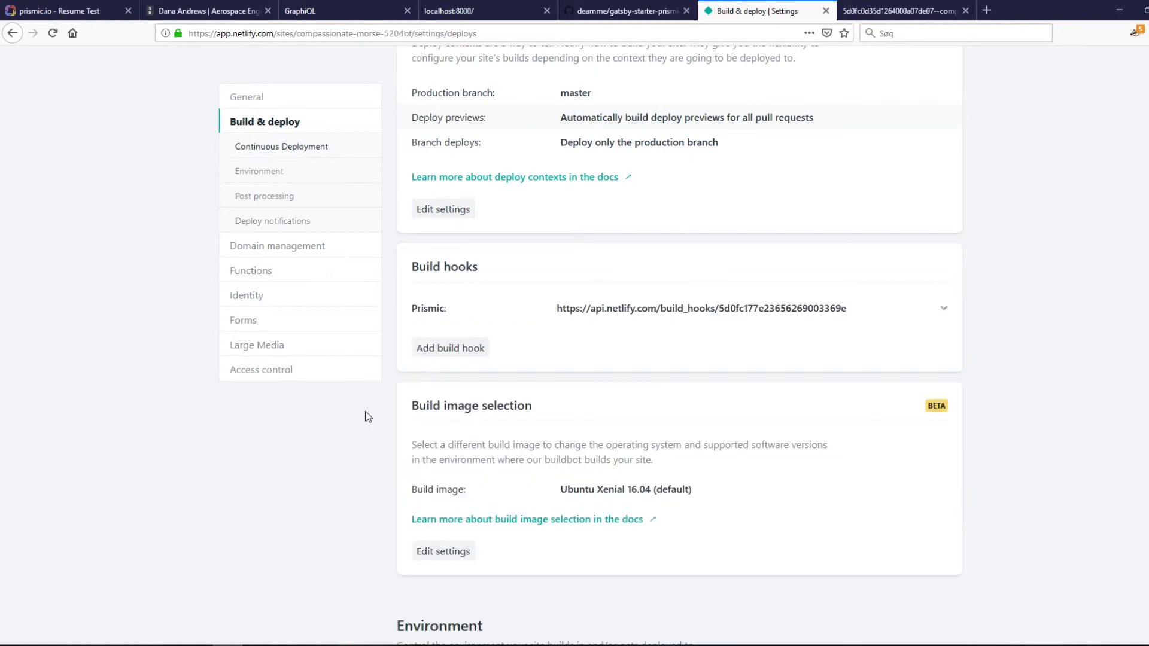
# Copy the new build hook URL and go to Prismic's webhook URL field.
pyautogui.moveTo(861, 311); pyautogui.dragTo(556, 310)
pyautogui.hotkey('ctrl', 'c')
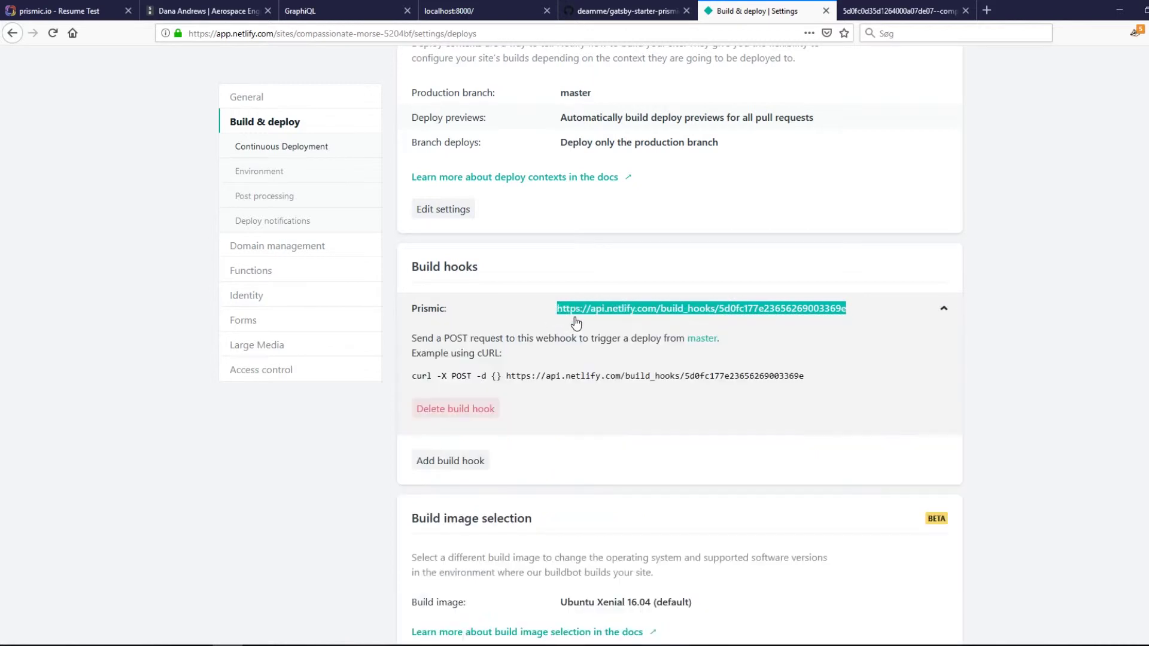
pyautogui.click(254, 390)
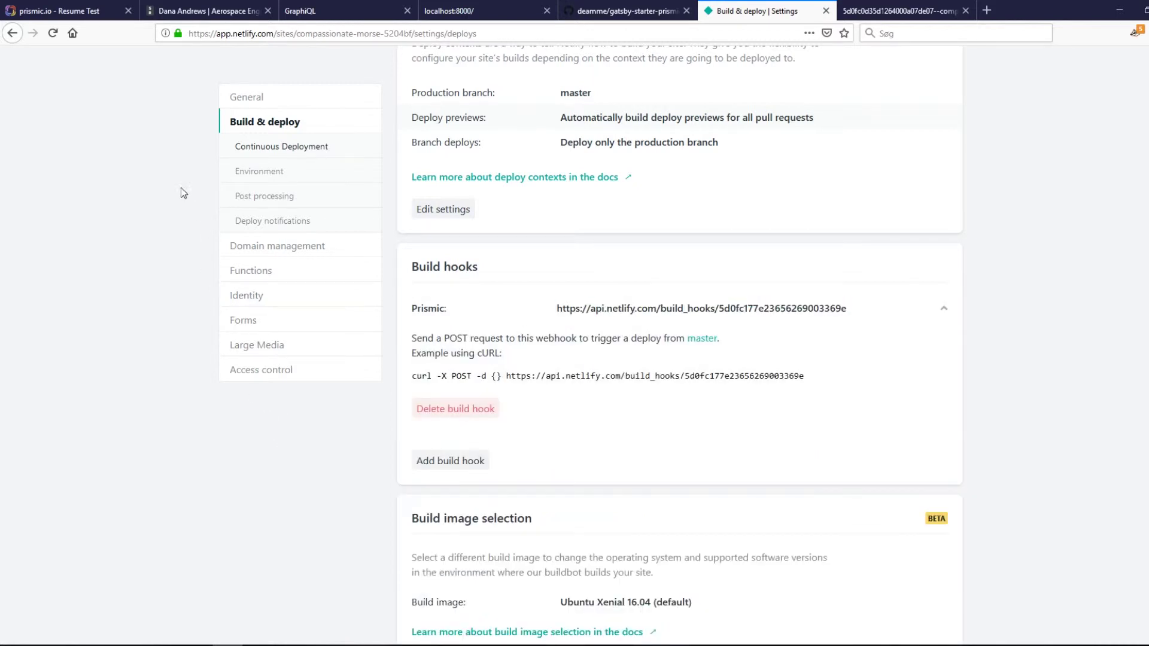
pyautogui.click(60, 11)
pyautogui.click(477, 249)
# Paste the Netlify build hook URL, add the webhook, and send it a test trigger.
pyautogui.hotkey('ctrl', 'v')
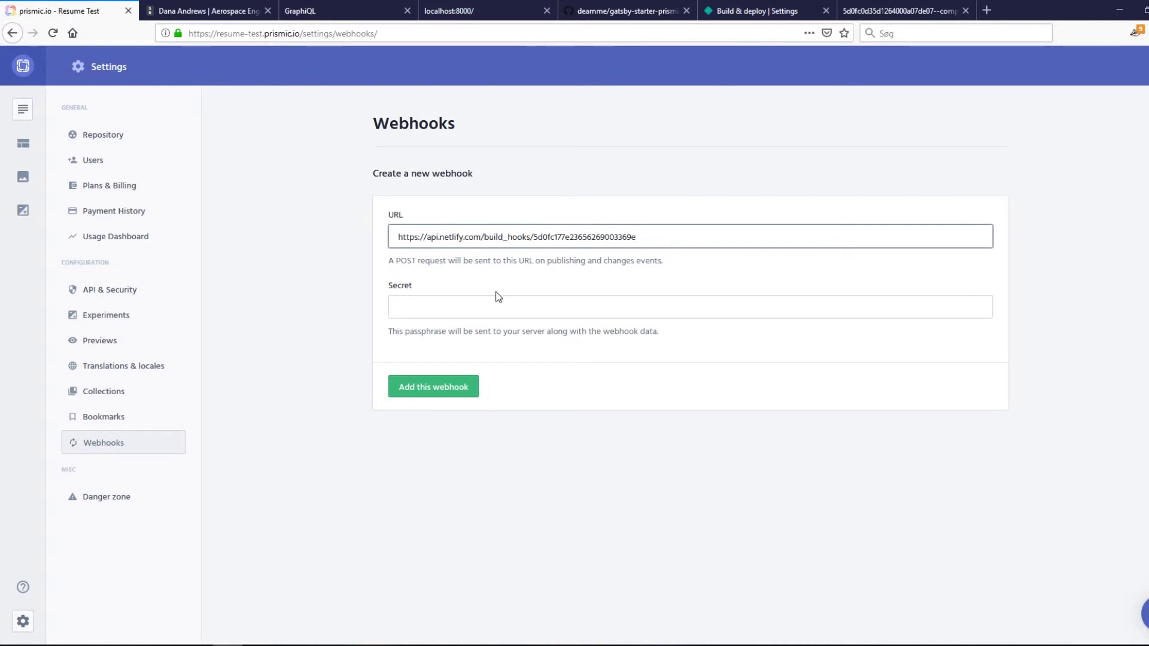
pyautogui.click(417, 307)
pyautogui.click(433, 387)
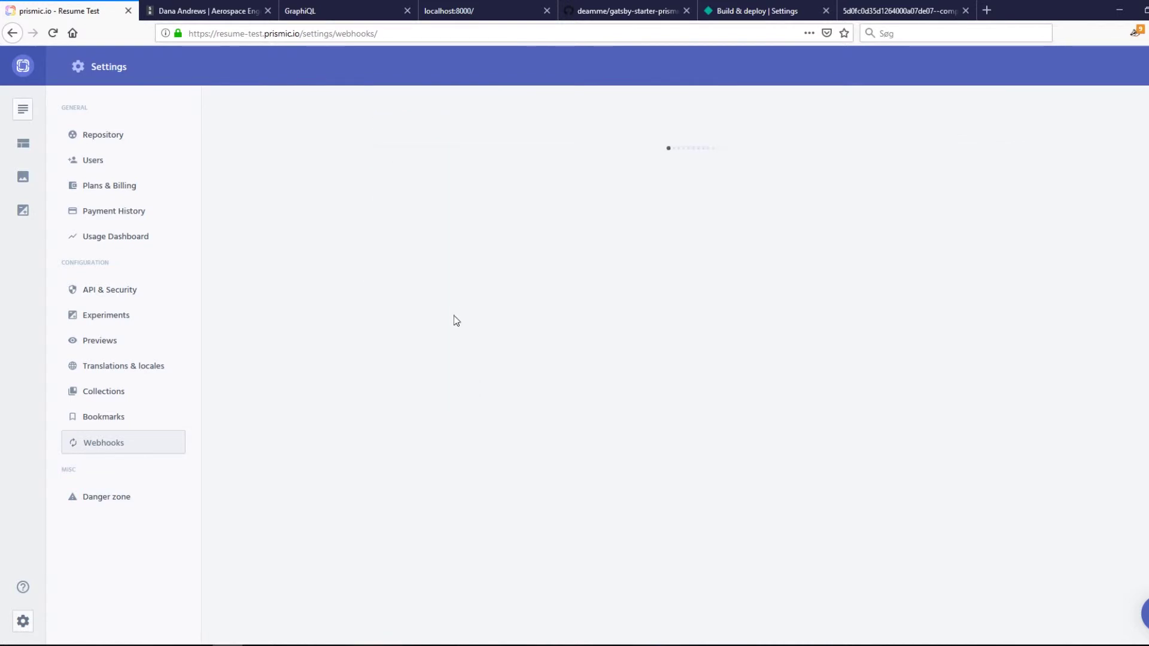
pyautogui.scroll(-2, 353, 302)
pyautogui.scroll(2, 351, 298)
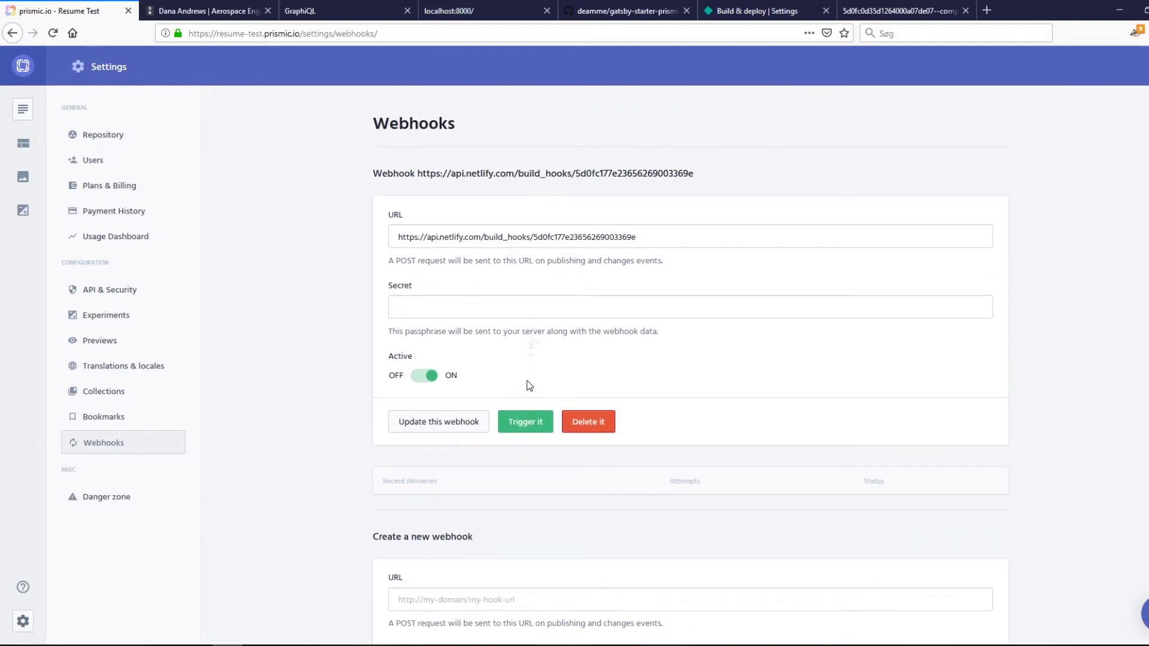
pyautogui.click(525, 426)
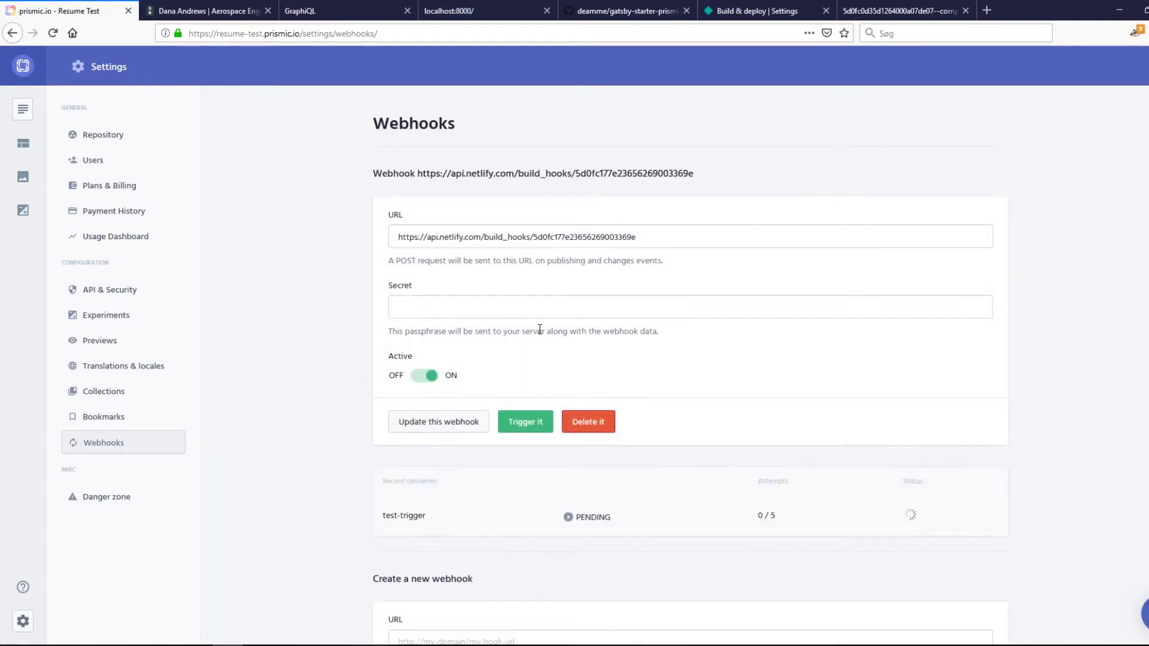
# Confirm the Netlify overview lists a Prismic-hook build, then return to Prismic's successful webhook delivery.
pyautogui.click(759, 10)
pyautogui.scroll(10, 511, 155)
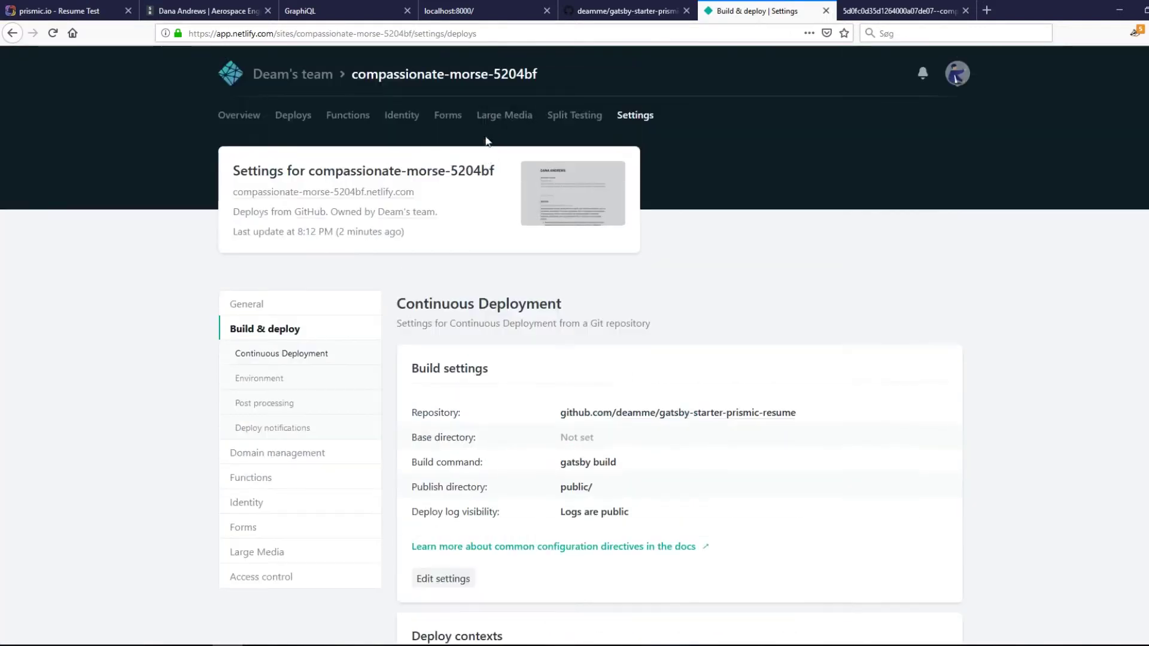
pyautogui.click(381, 77)
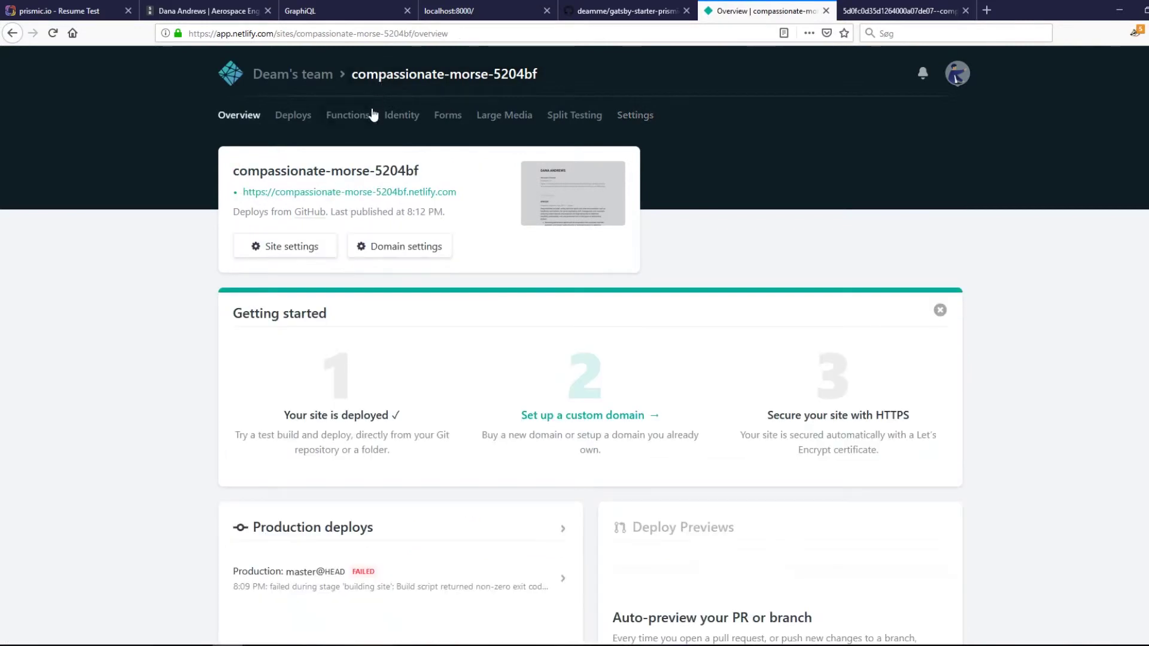
pyautogui.scroll(-3, 187, 182)
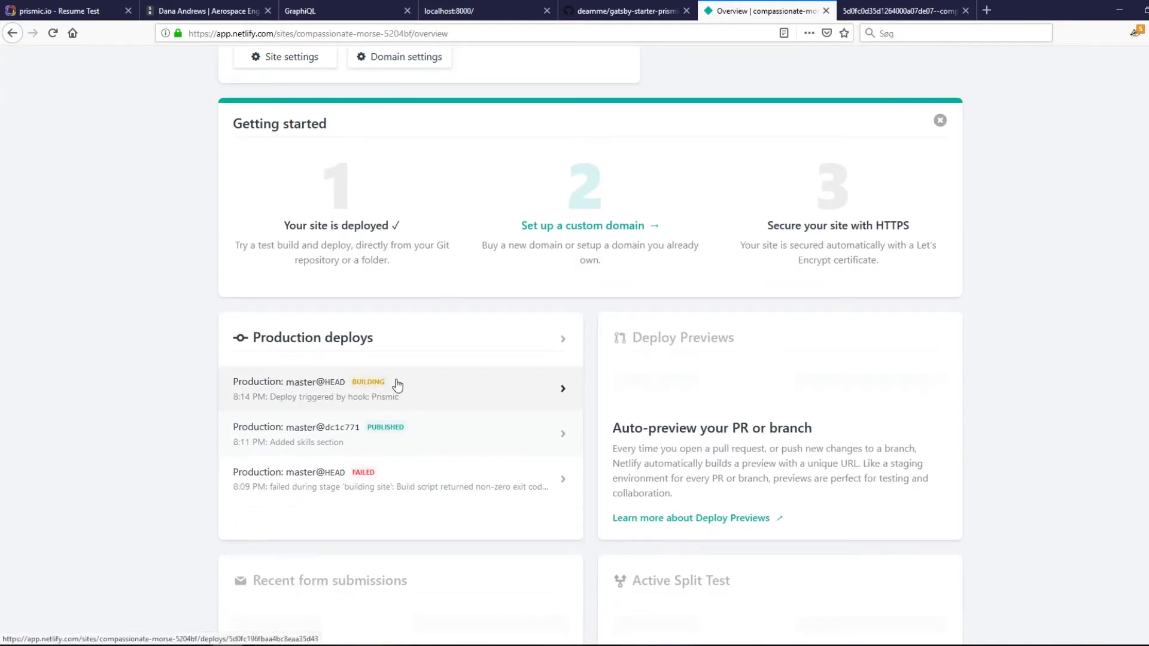
pyautogui.scroll(3, 181, 254)
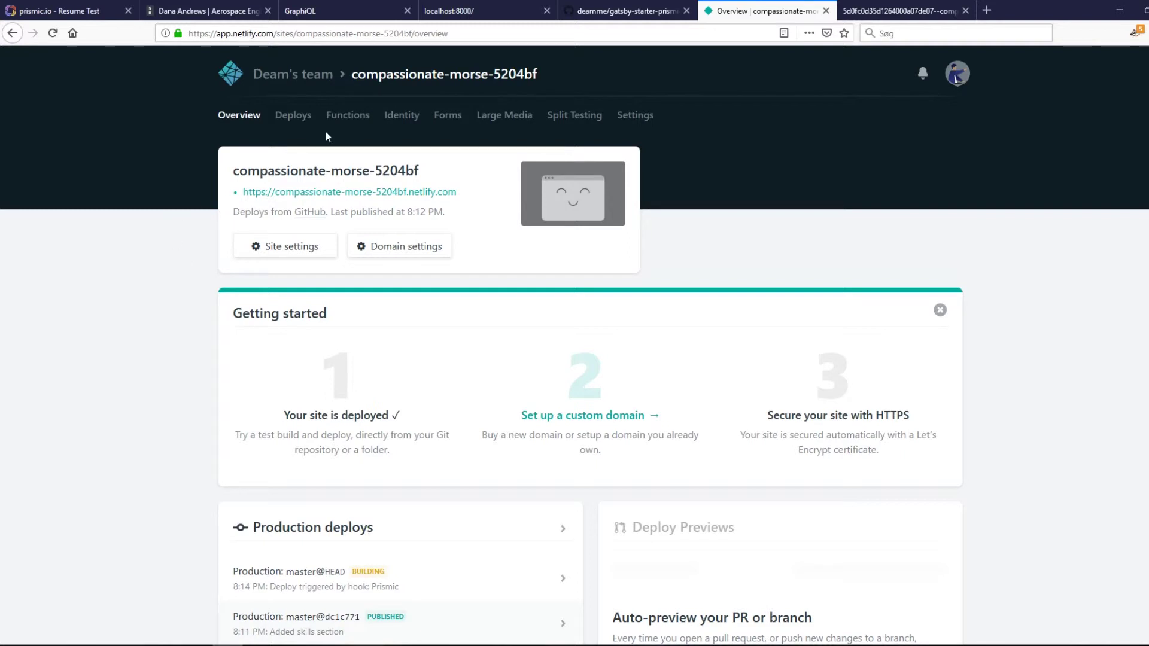
pyautogui.scroll(-1, 197, 153)
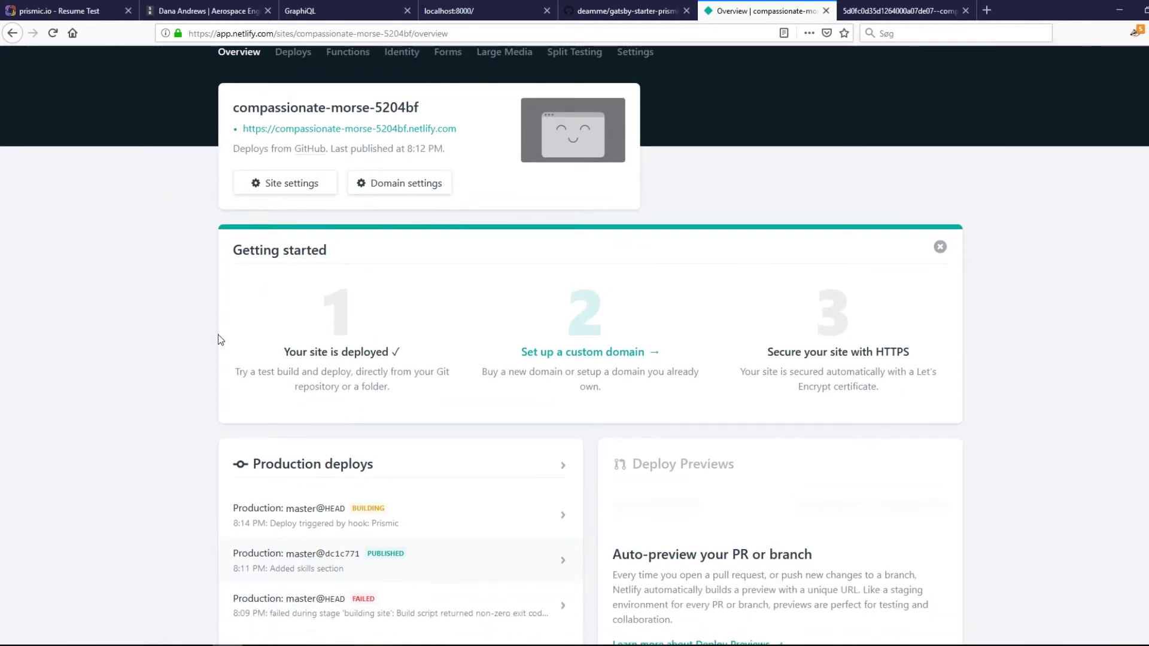
pyautogui.hotkey('ctrl', '1')
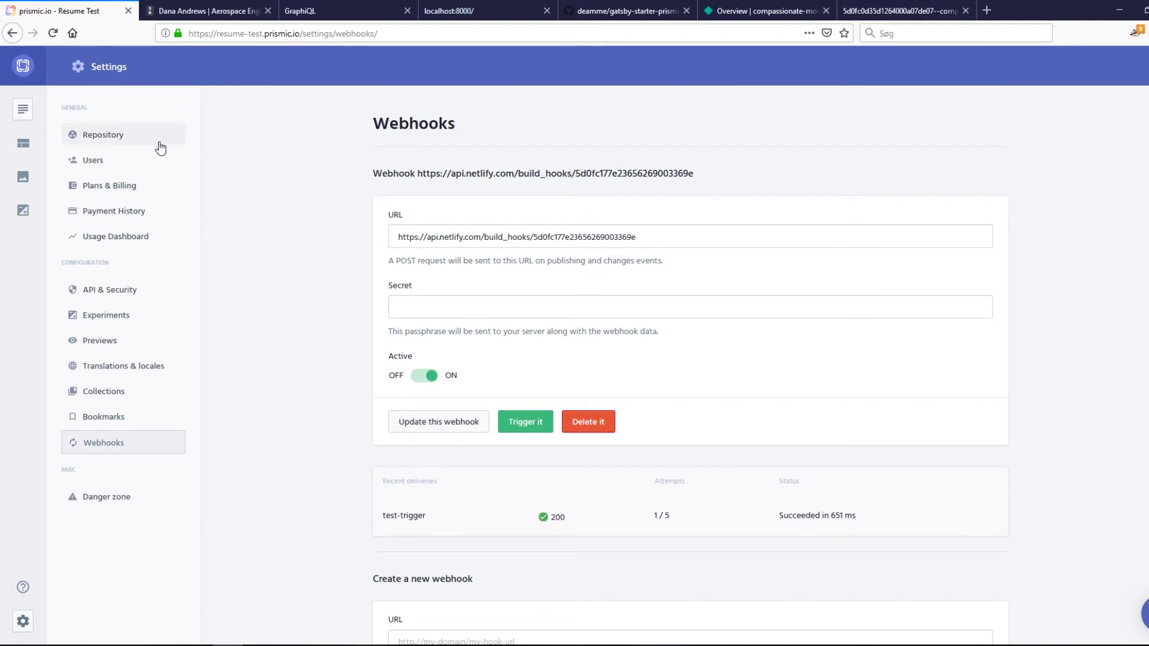
# Open the Homepage resume document and scroll to the Education section.
pyautogui.click(24, 110)
pyautogui.click(320, 190)
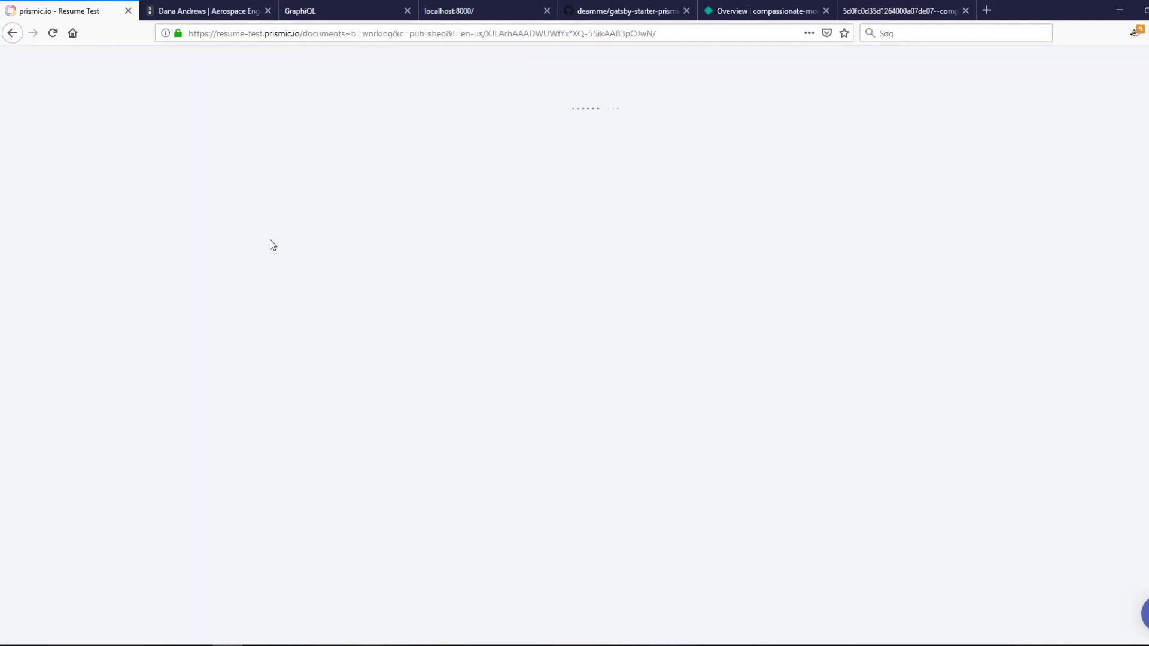
pyautogui.scroll(-15, 270, 257)
pyautogui.scroll(-5, 271, 258)
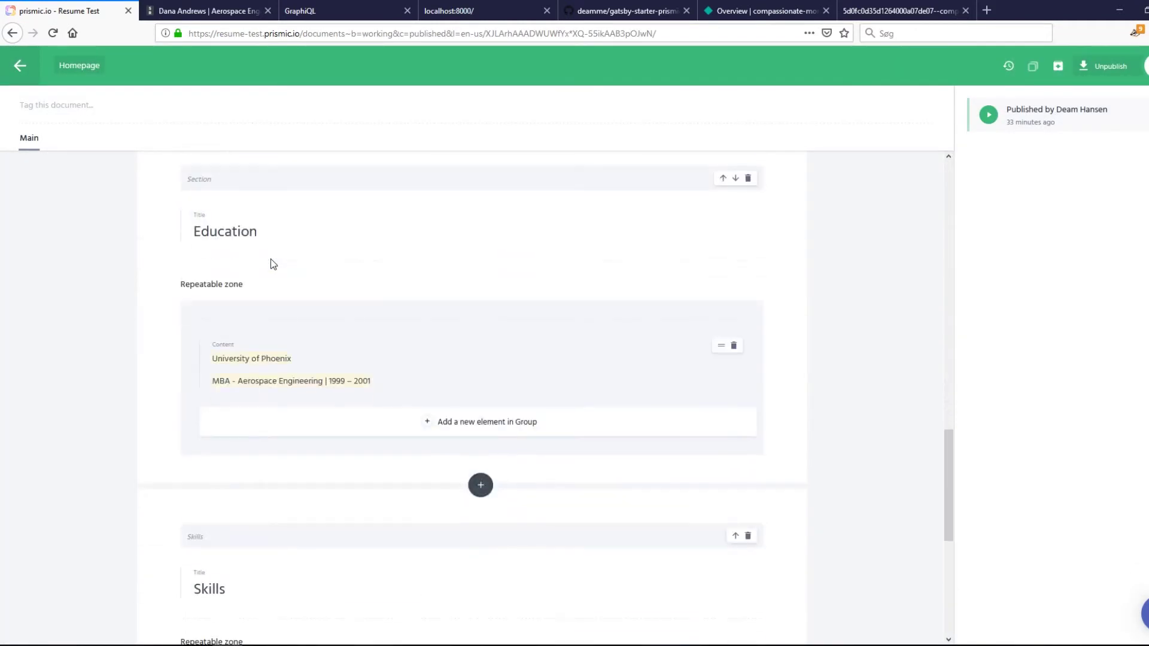
pyautogui.scroll(3, 277, 259)
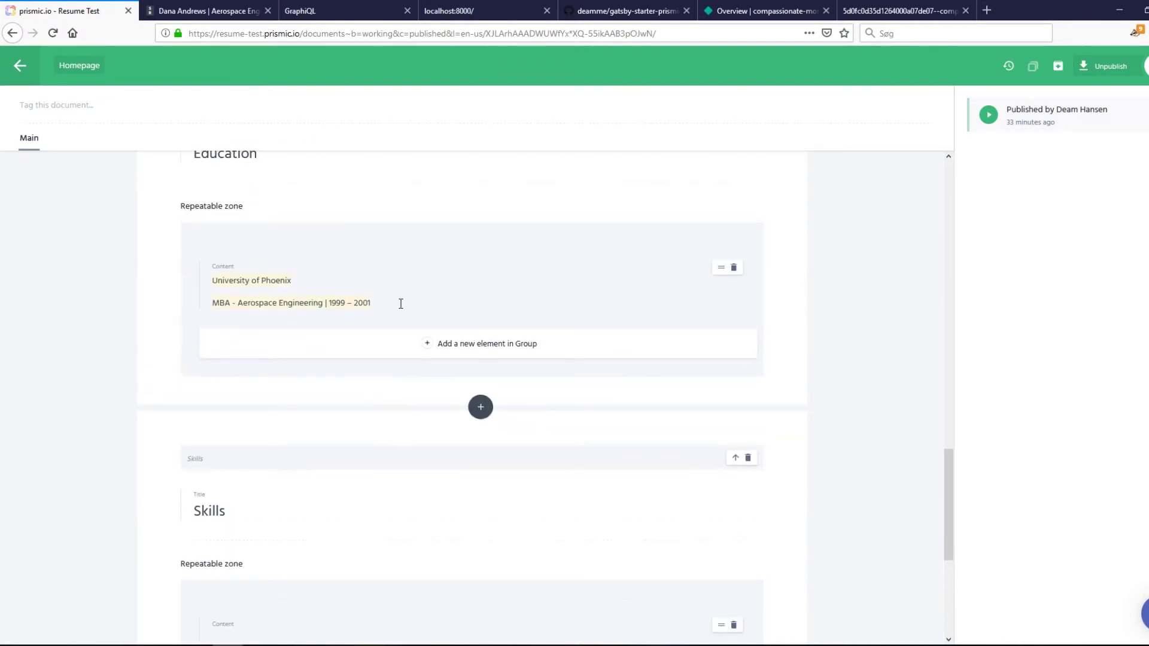
pyautogui.scroll(-5, 246, 227)
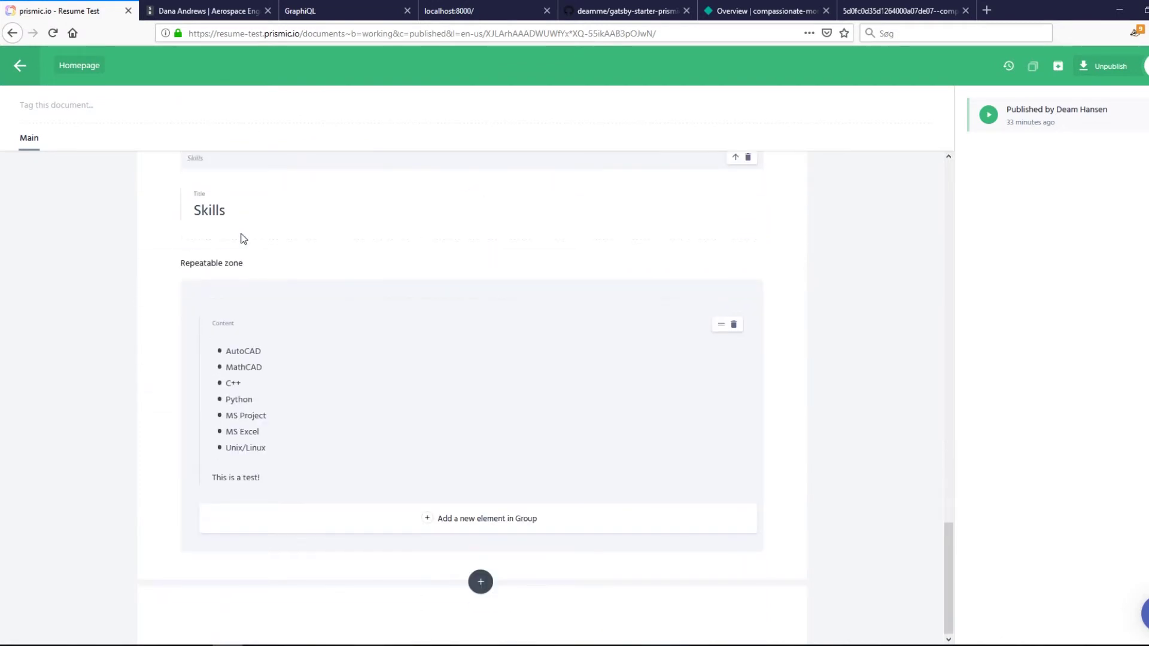
pyautogui.scroll(5, 287, 444)
pyautogui.scroll(-5, 287, 444)
pyautogui.scroll(6, 287, 444)
pyautogui.scroll(-5, 287, 444)
pyautogui.scroll(5, 287, 447)
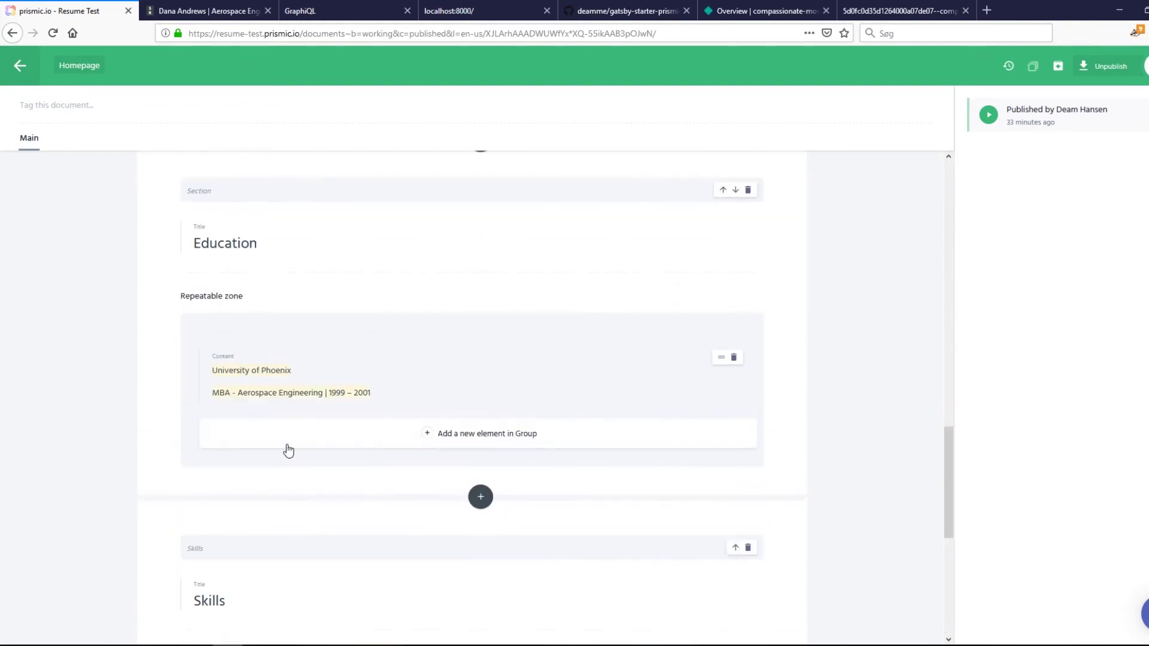
# Paste the Bachelor of Science - Aerospace Engineering | 1995 – 1998 entry below the MBA line.
pyautogui.click(396, 396)
pyautogui.press('Return')
pyautogui.press('BackSpace')
pyautogui.press('Return')
pyautogui.press('Return')
pyautogui.write('University of Phoenix Bachelor of Science - Aerospace Engineering|1995 – 1998')
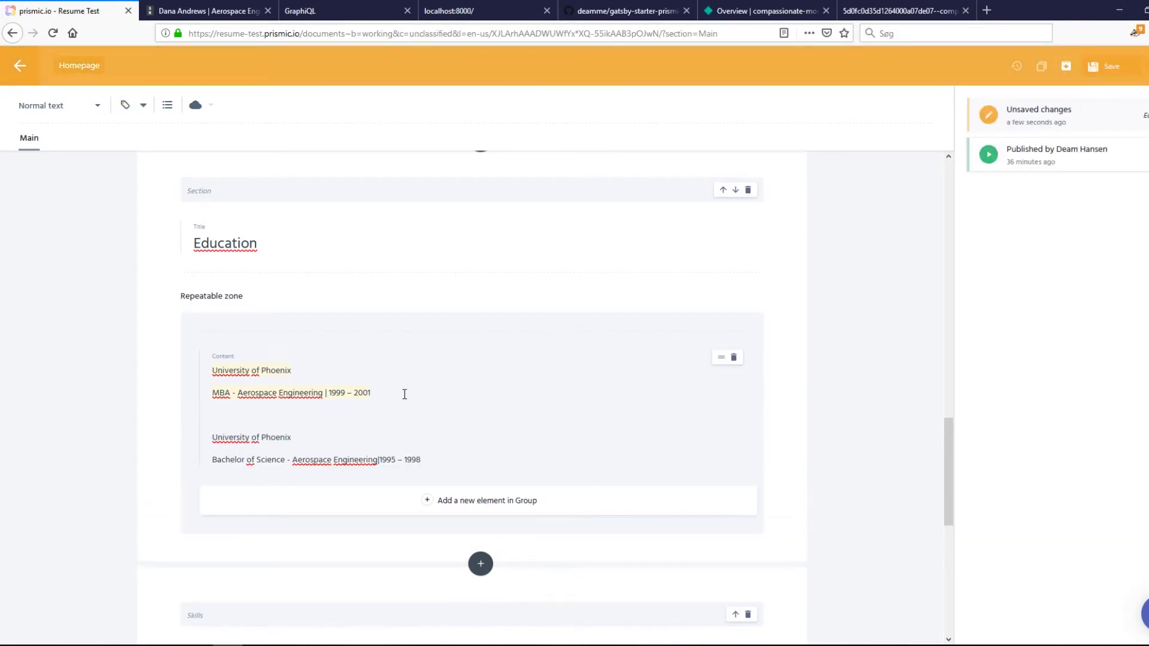
pyautogui.press('Delete')
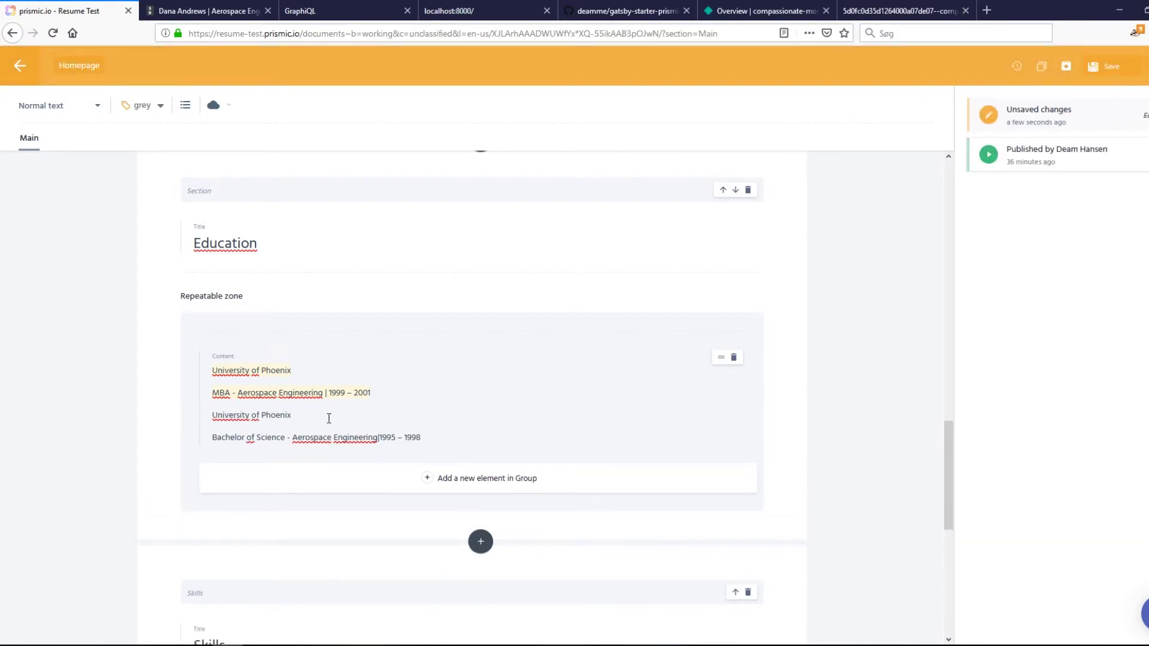
pyautogui.click(180, 10)
pyautogui.click(67, 5)
# Label the University of Phoenix line as headline and the Bachelor line as grey.
pyautogui.moveTo(324, 415); pyautogui.dragTo(151, 426)
pyautogui.click(142, 105)
pyautogui.click(150, 181)
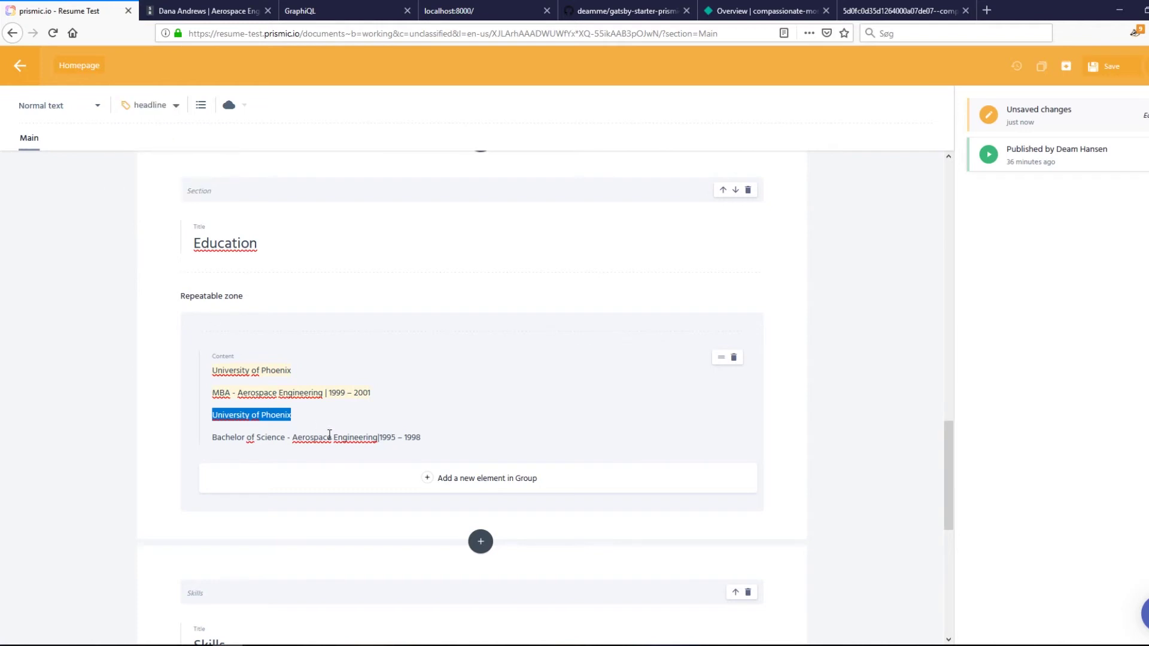
pyautogui.click(330, 434)
pyautogui.moveTo(441, 446); pyautogui.dragTo(141, 449)
pyautogui.click(131, 102)
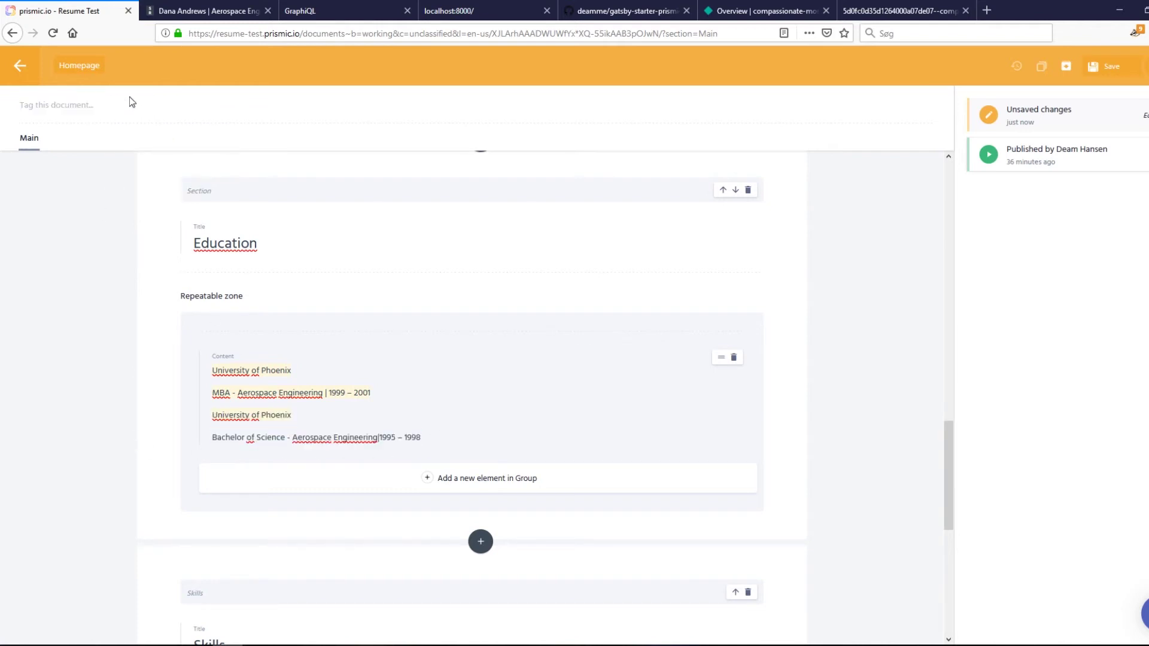
pyautogui.click(422, 437)
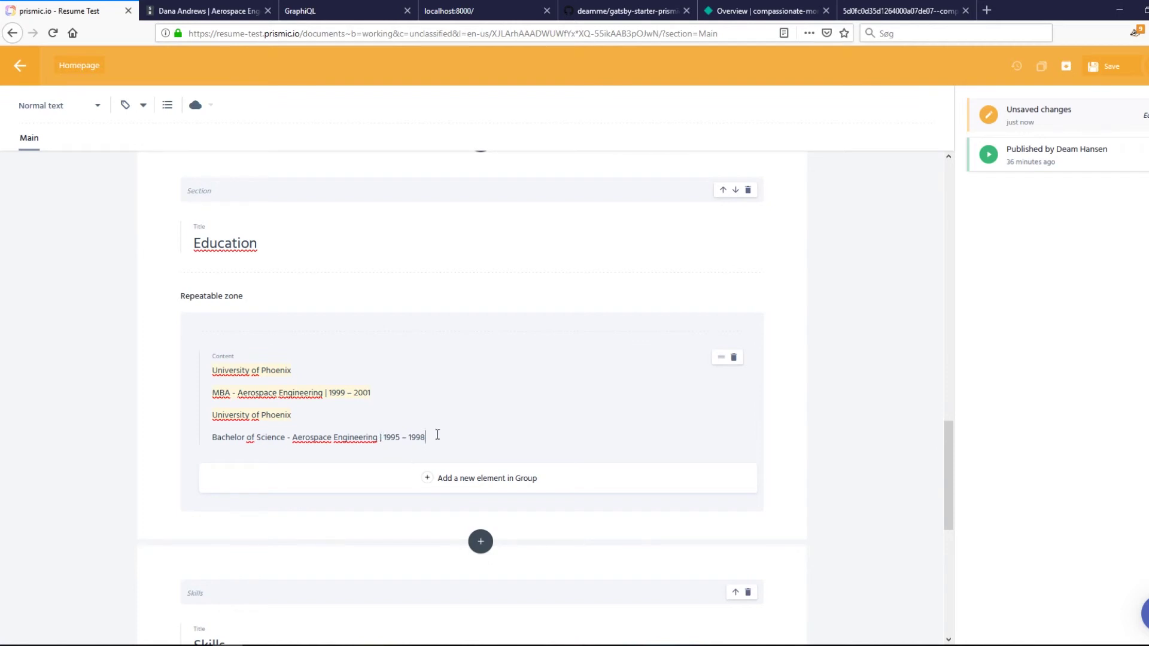
pyautogui.moveTo(435, 434); pyautogui.dragTo(181, 444)
pyautogui.click(131, 107)
pyautogui.click(153, 162)
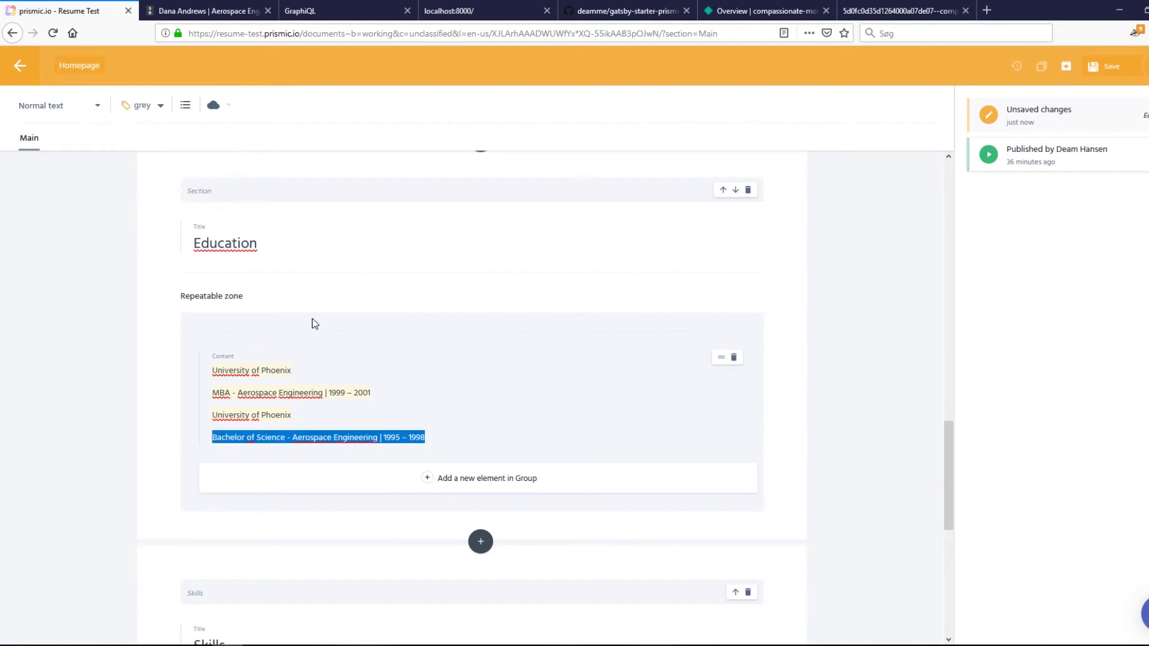
pyautogui.click(464, 441)
# Save and publish the Homepage document.
pyautogui.click(1101, 67)
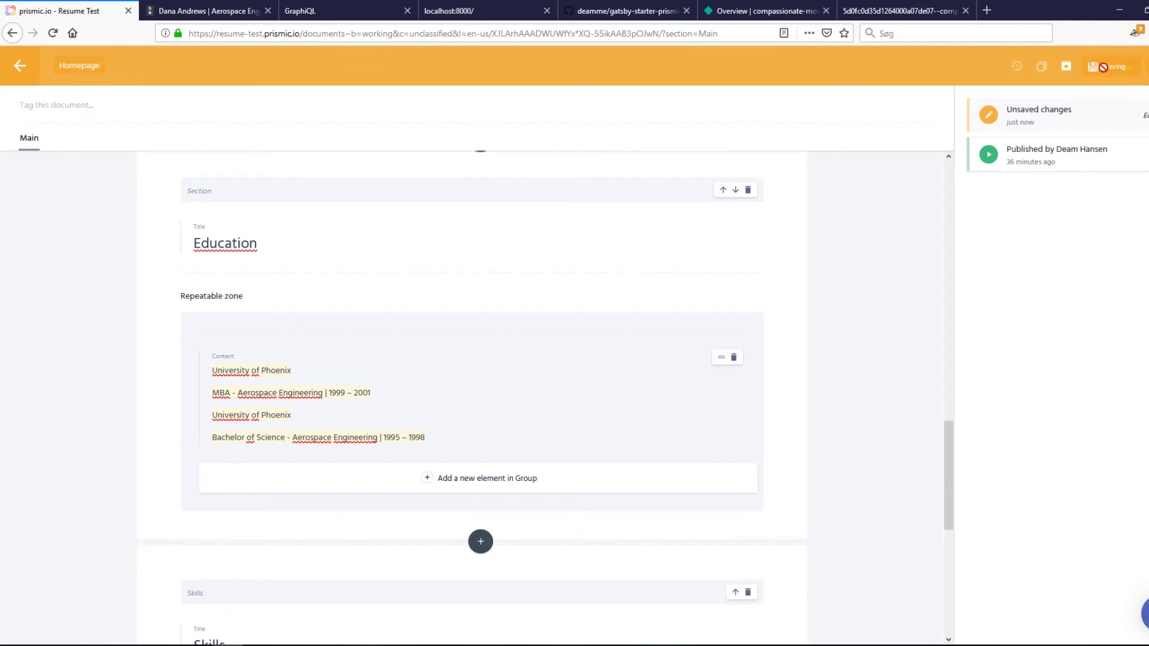
pyautogui.click(1113, 66)
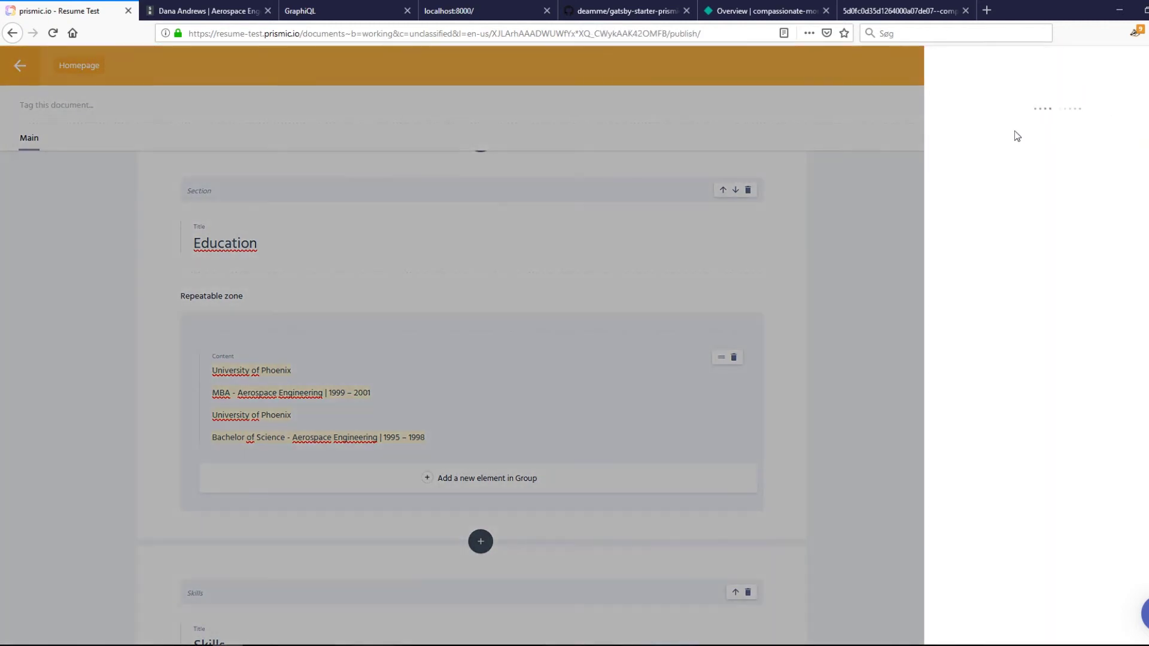
pyautogui.click(951, 197)
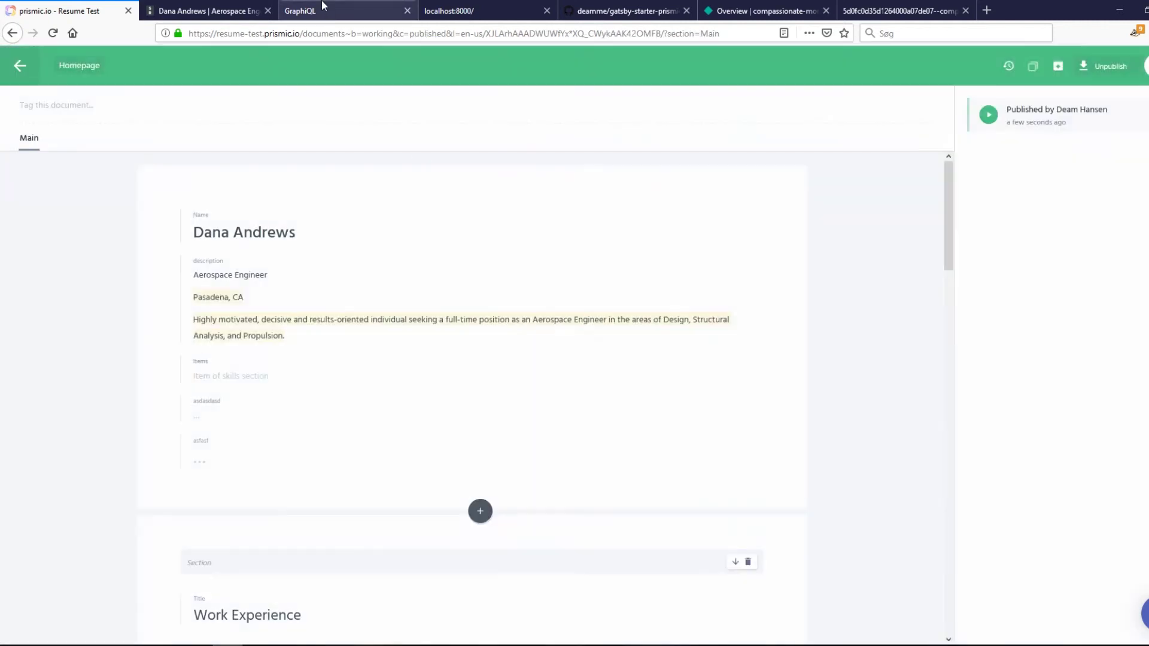
# Open Netlify's production deploys list showing the new 8:18 PM Prismic-triggered deploy.
pyautogui.click(323, 10)
pyautogui.click(228, 8)
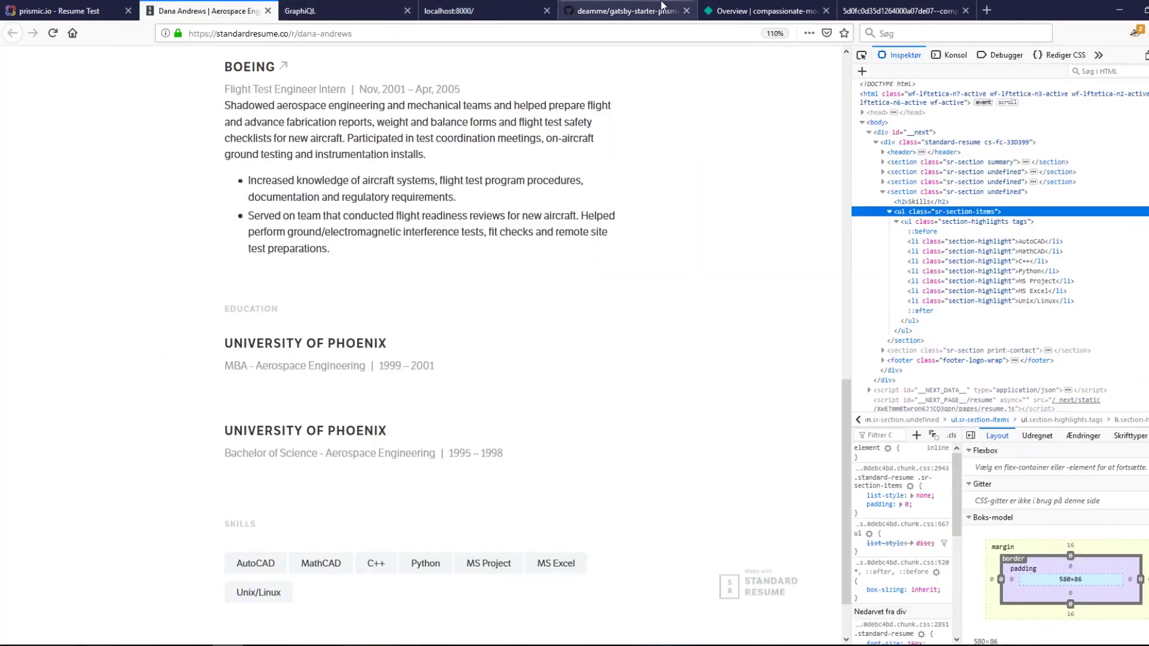
pyautogui.click(762, 10)
pyautogui.scroll(-2, 318, 289)
pyautogui.scroll(-3, 318, 289)
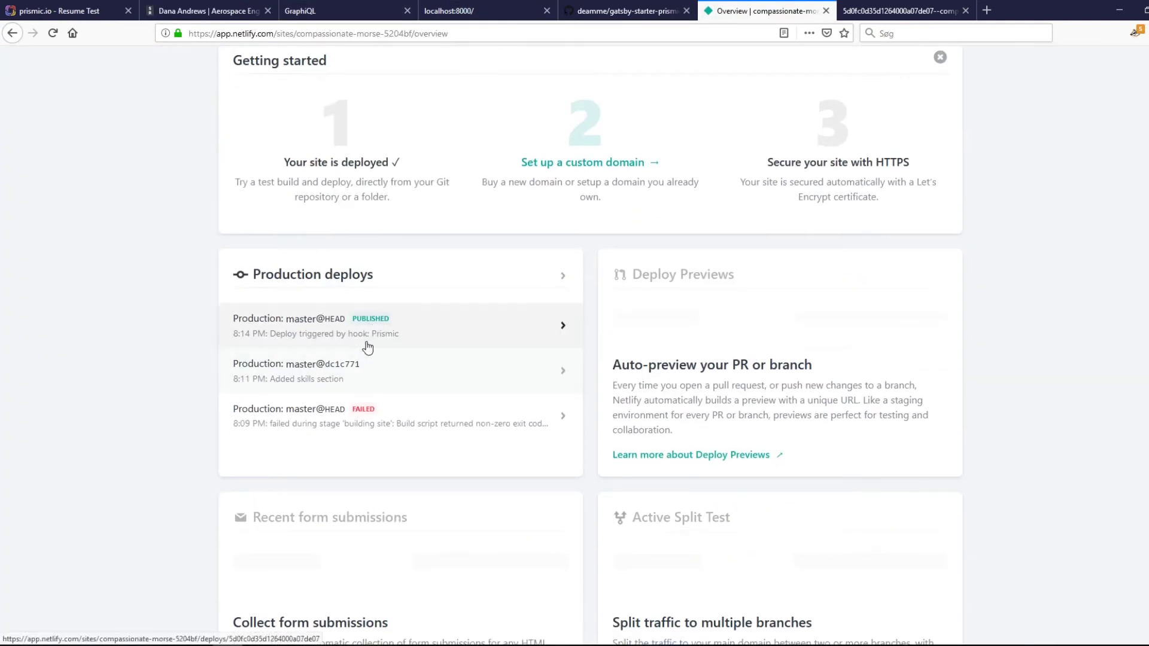
pyautogui.scroll(5, 371, 326)
pyautogui.scroll(-3, 837, 84)
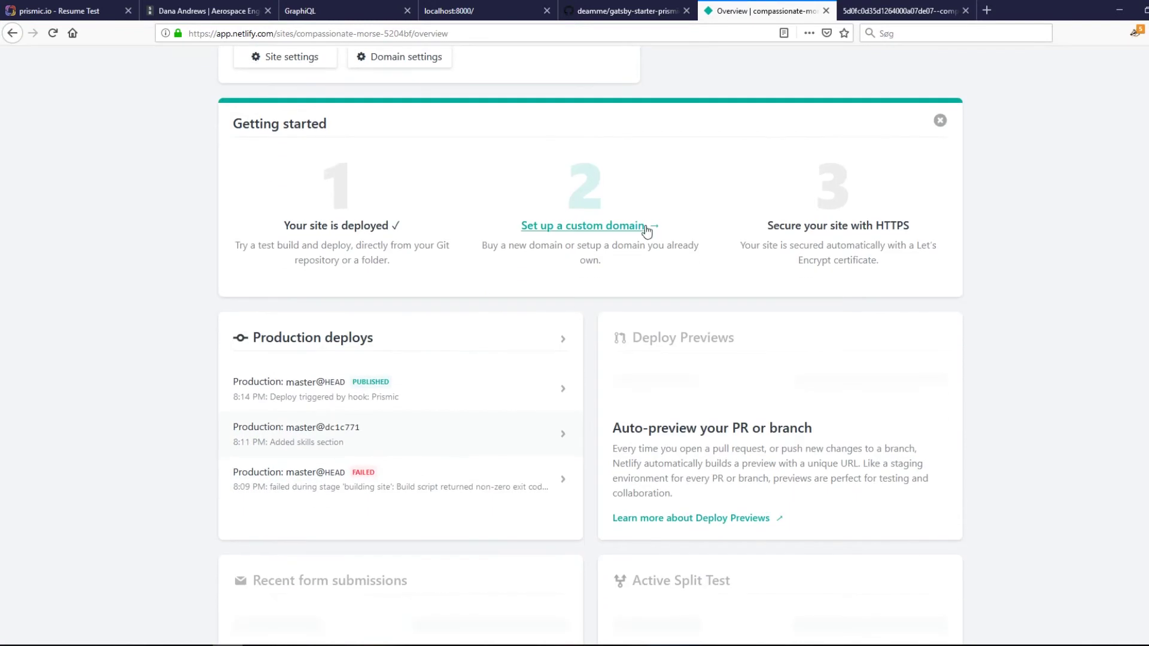
pyautogui.click(504, 345)
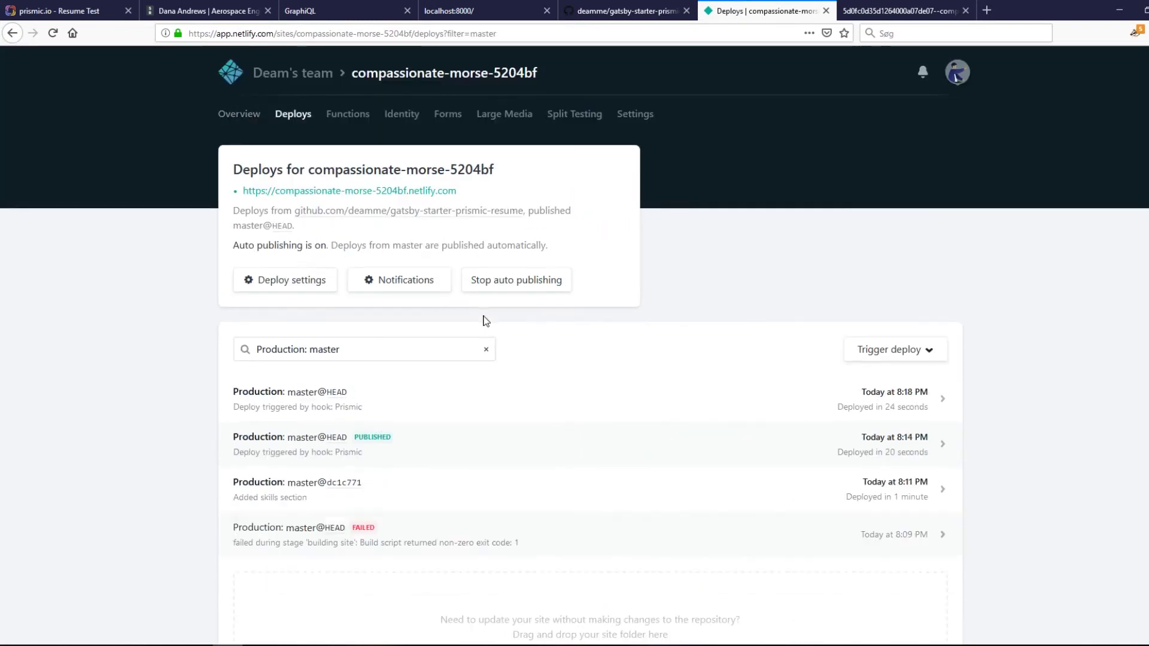
# Open the live compassionate-morse-5204bf.netlify.com site in a new tab.
pyautogui.scroll(-1, 488, 323)
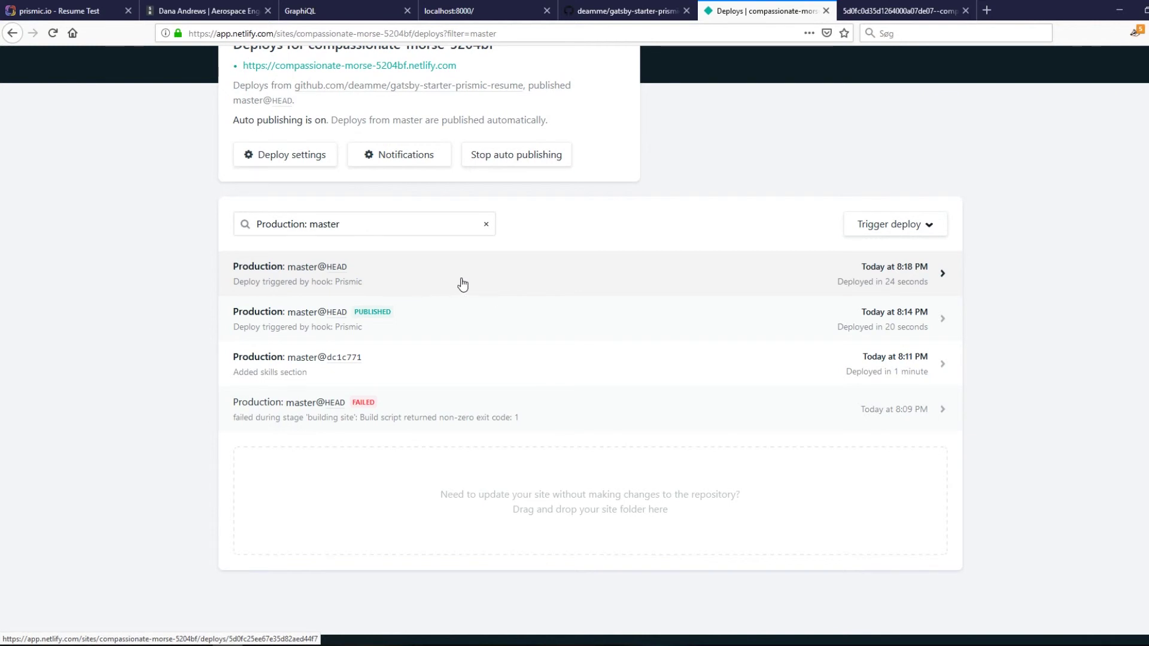
pyautogui.scroll(2, 826, 282)
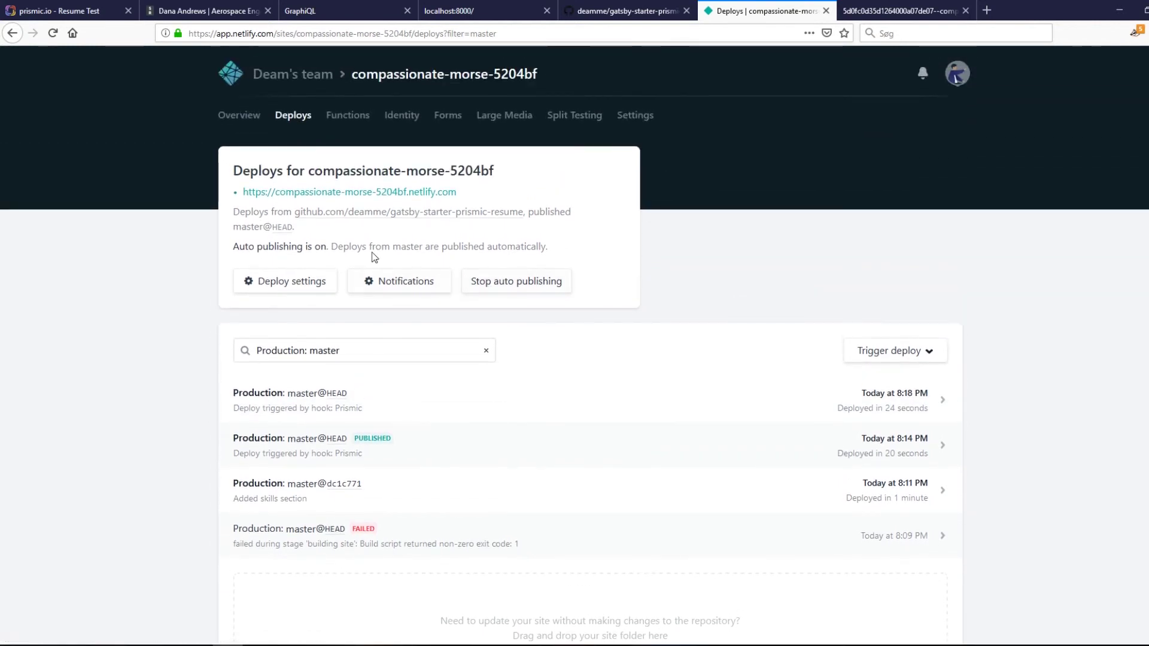
pyautogui.click(412, 183)
# Reload the live résumé to confirm Bachelor of Science under Education, then return to Netlify Deploys.
pyautogui.click(1048, 12)
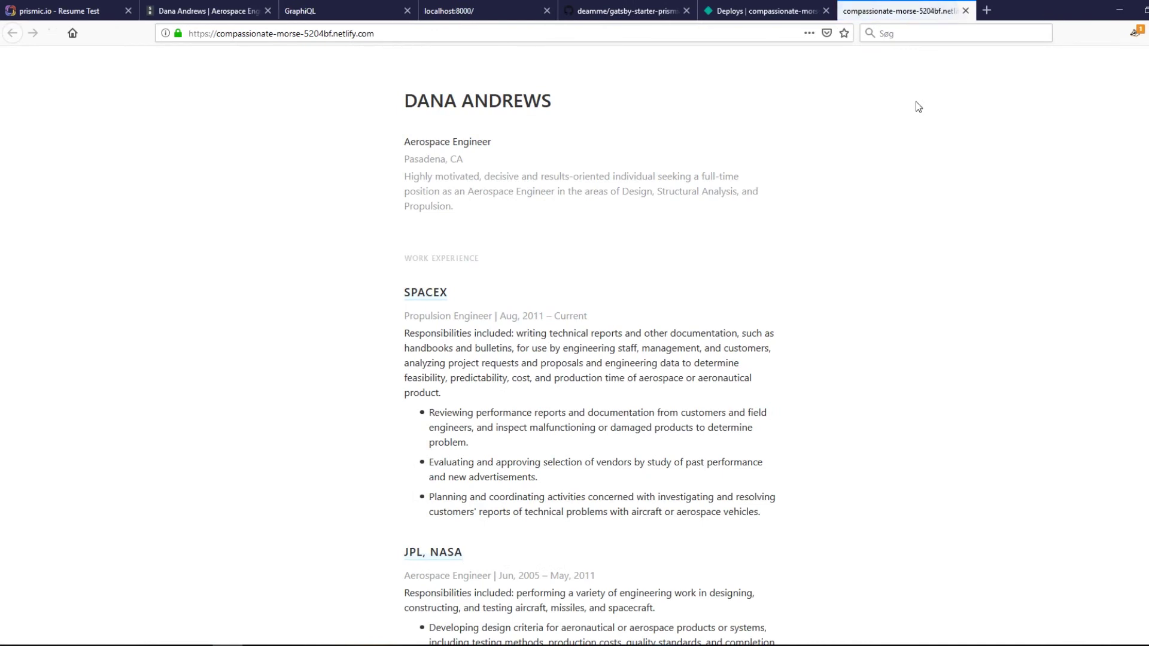
pyautogui.scroll(-8, 780, 169)
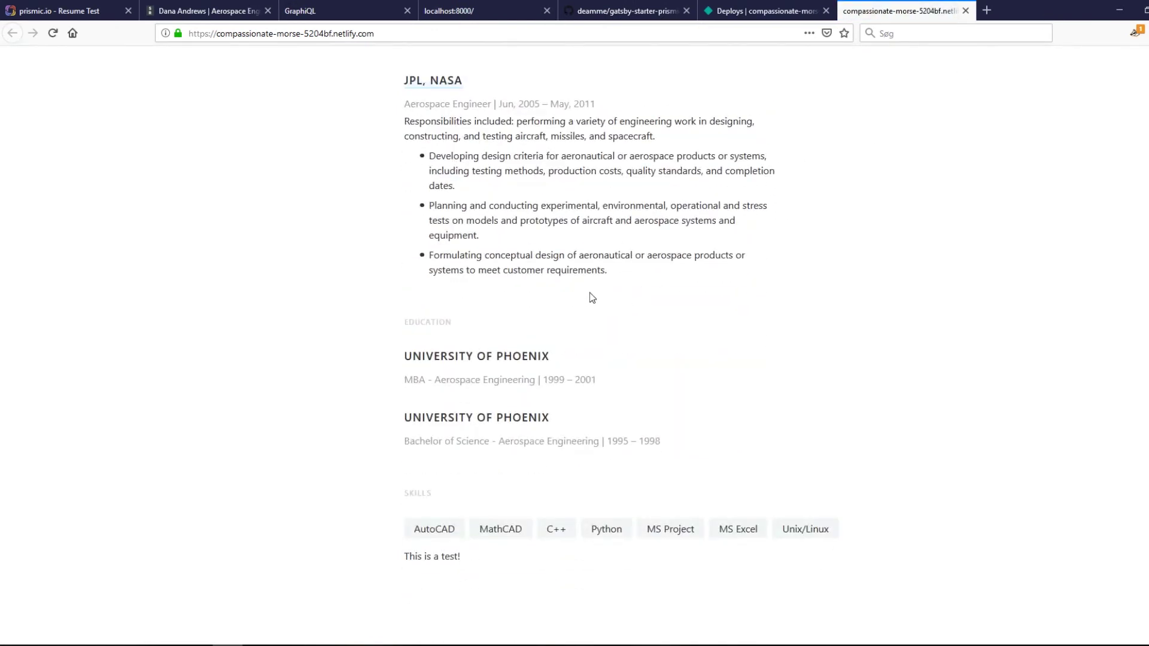
pyautogui.press('F5')
pyautogui.scroll(8, 578, 249)
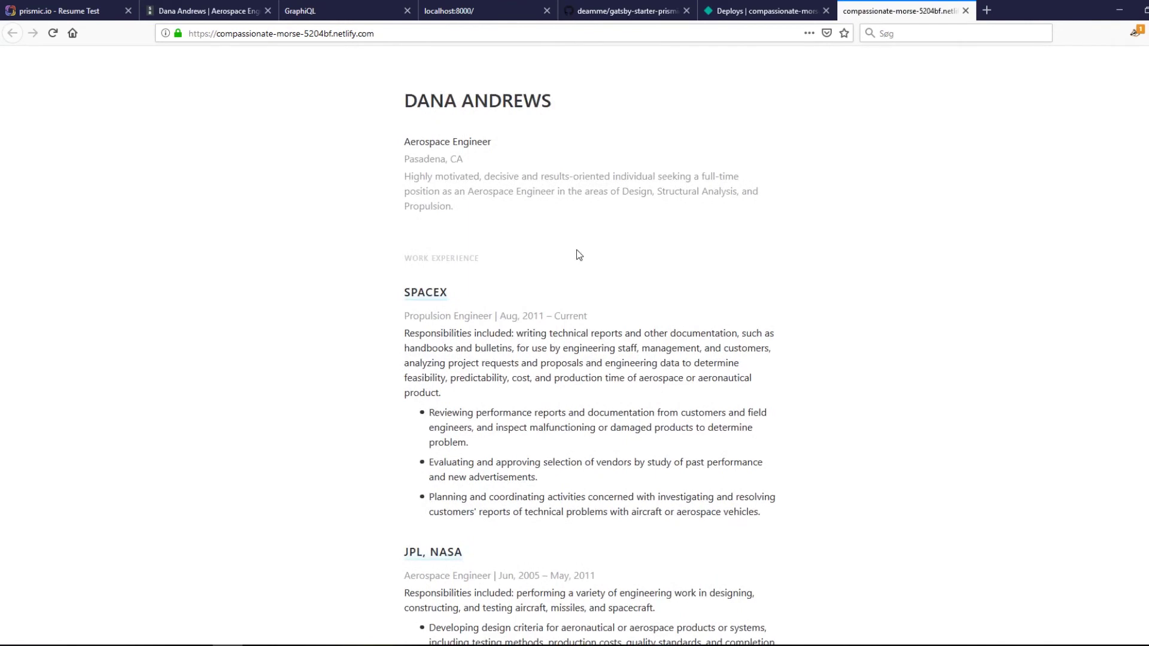
pyautogui.scroll(-8, 576, 250)
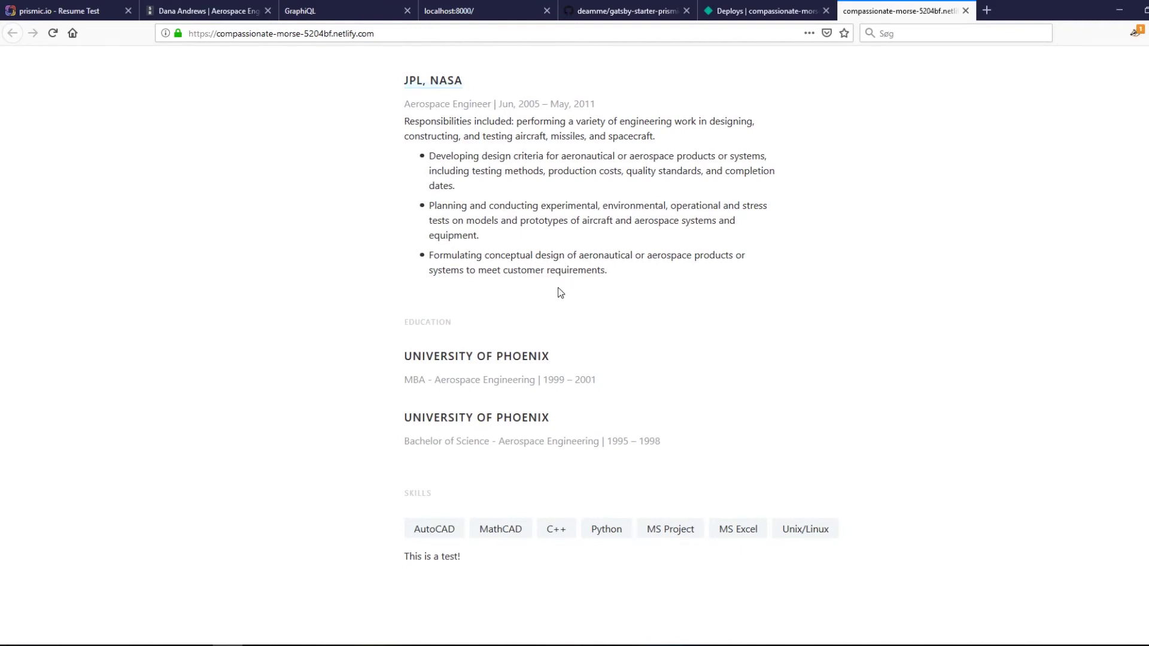
pyautogui.click(760, 11)
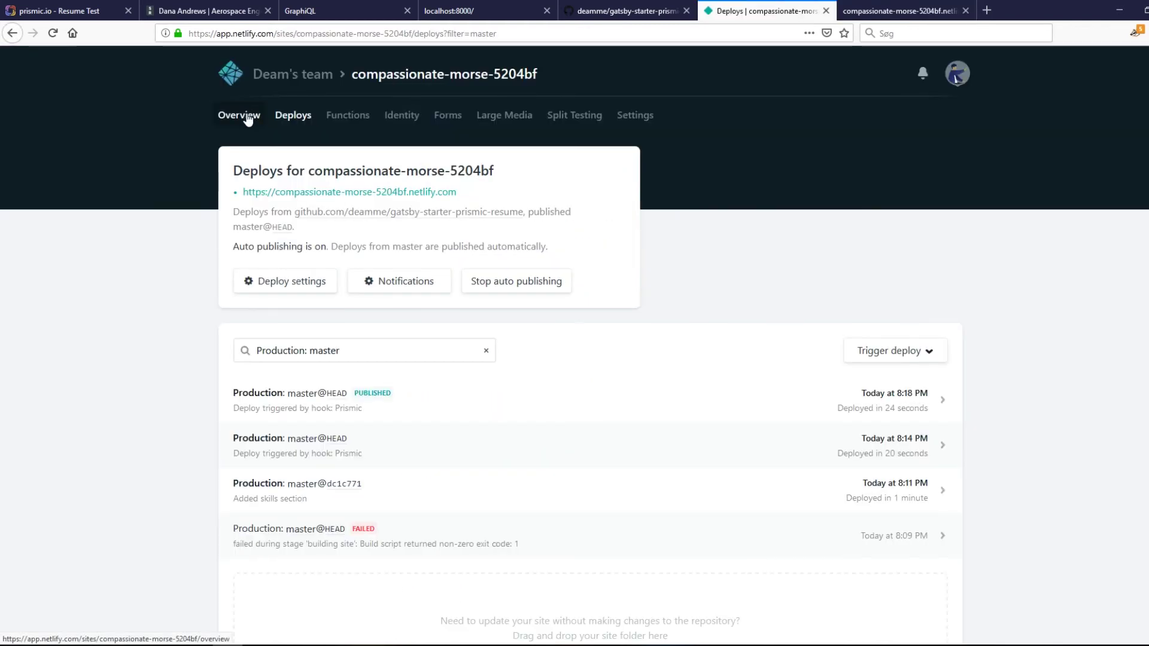
# Glance at custom domain setup, then return to the compassionate-morse-5204bf Netlify overview.
pyautogui.click(247, 117)
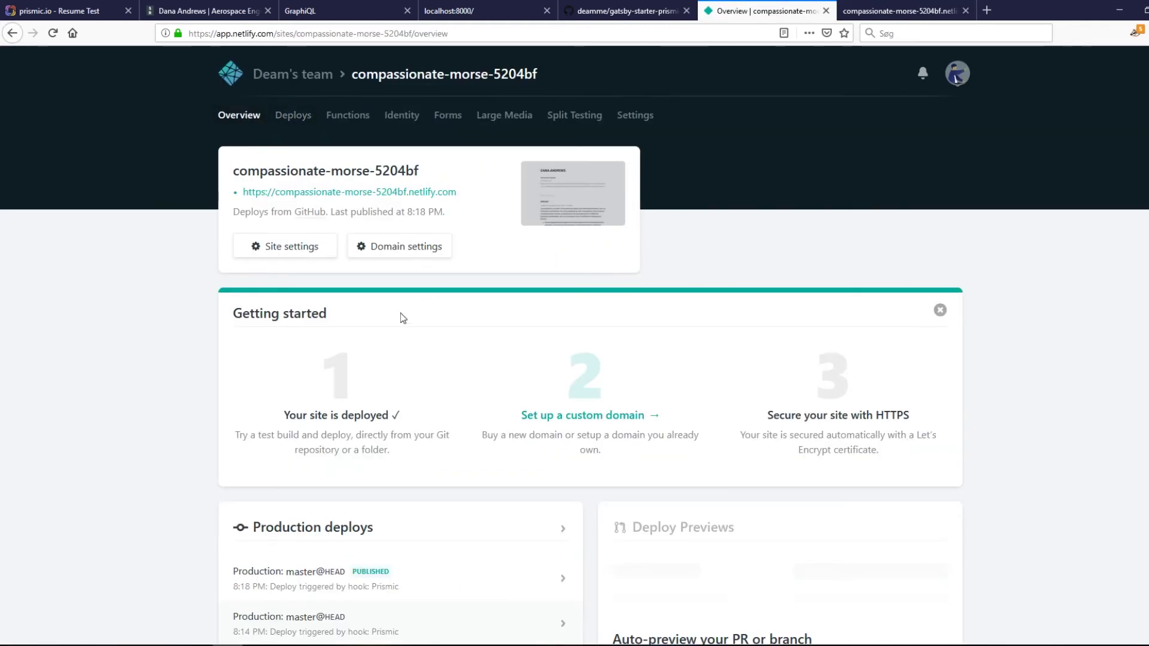
pyautogui.scroll(-2, 544, 313)
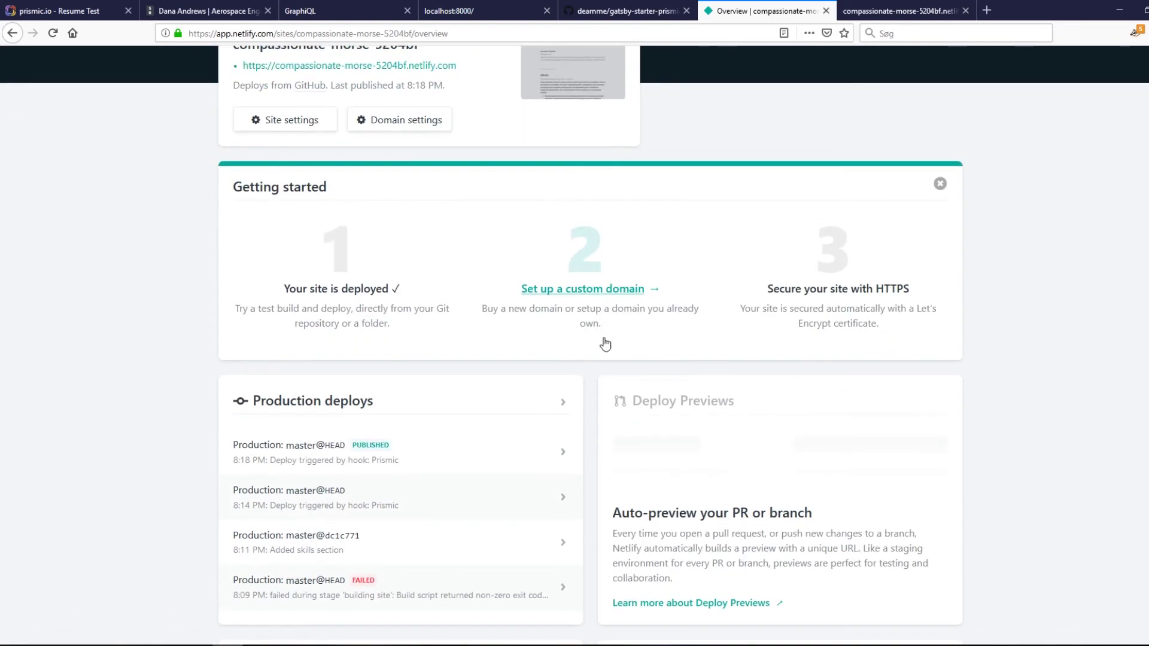
pyautogui.click(594, 298)
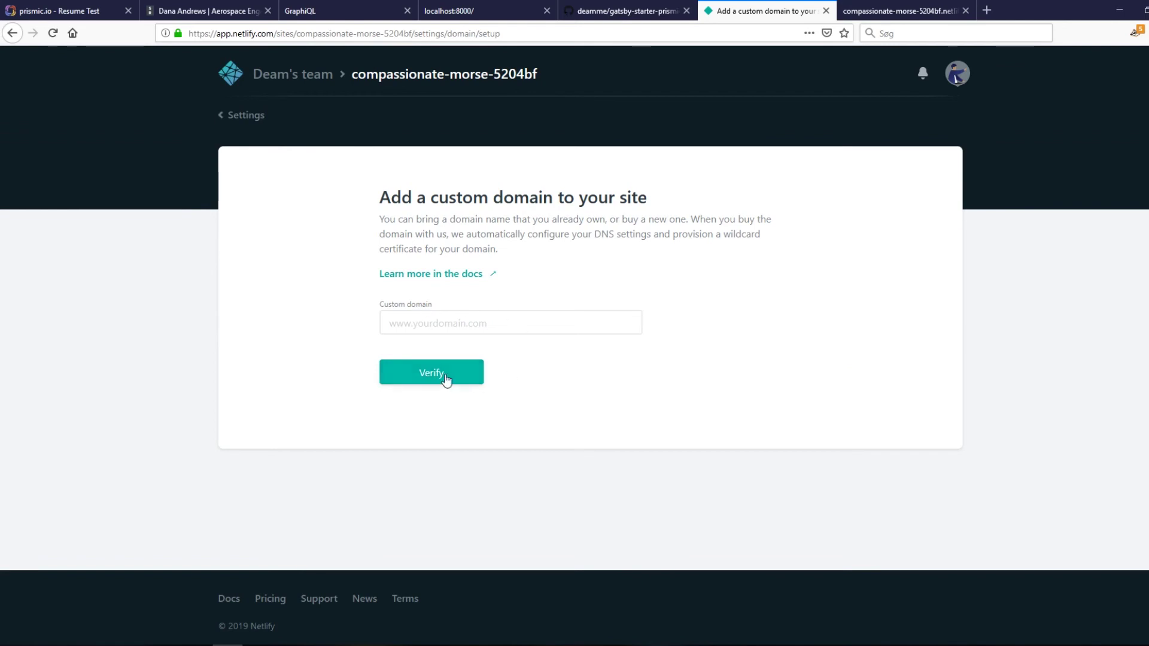
pyautogui.click(12, 33)
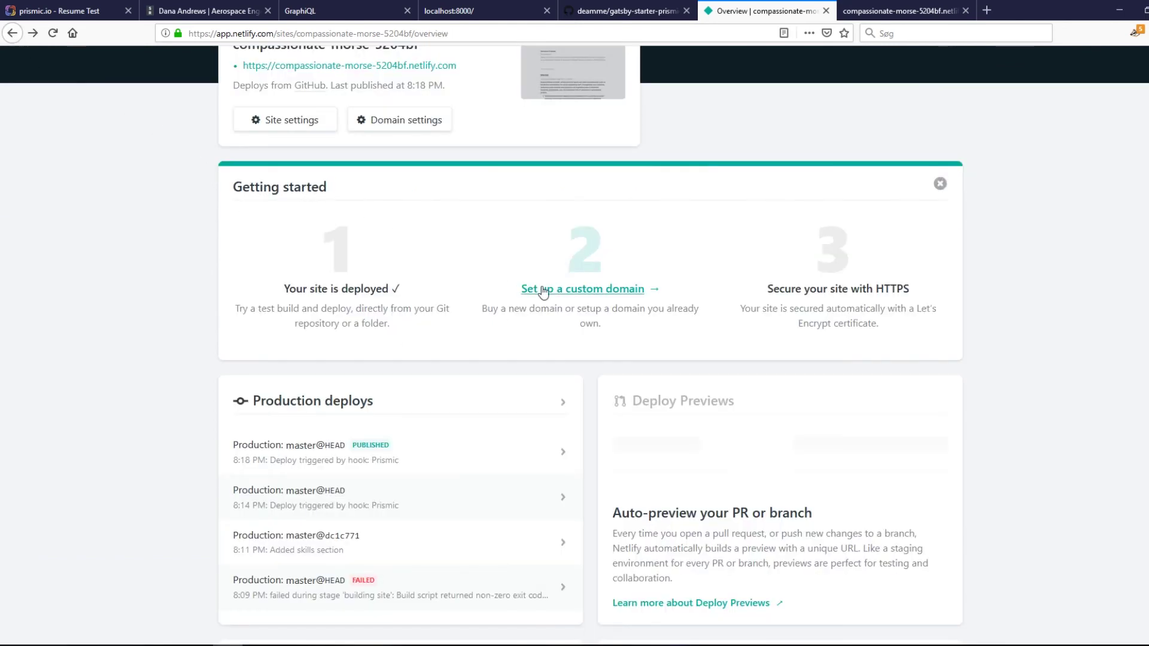